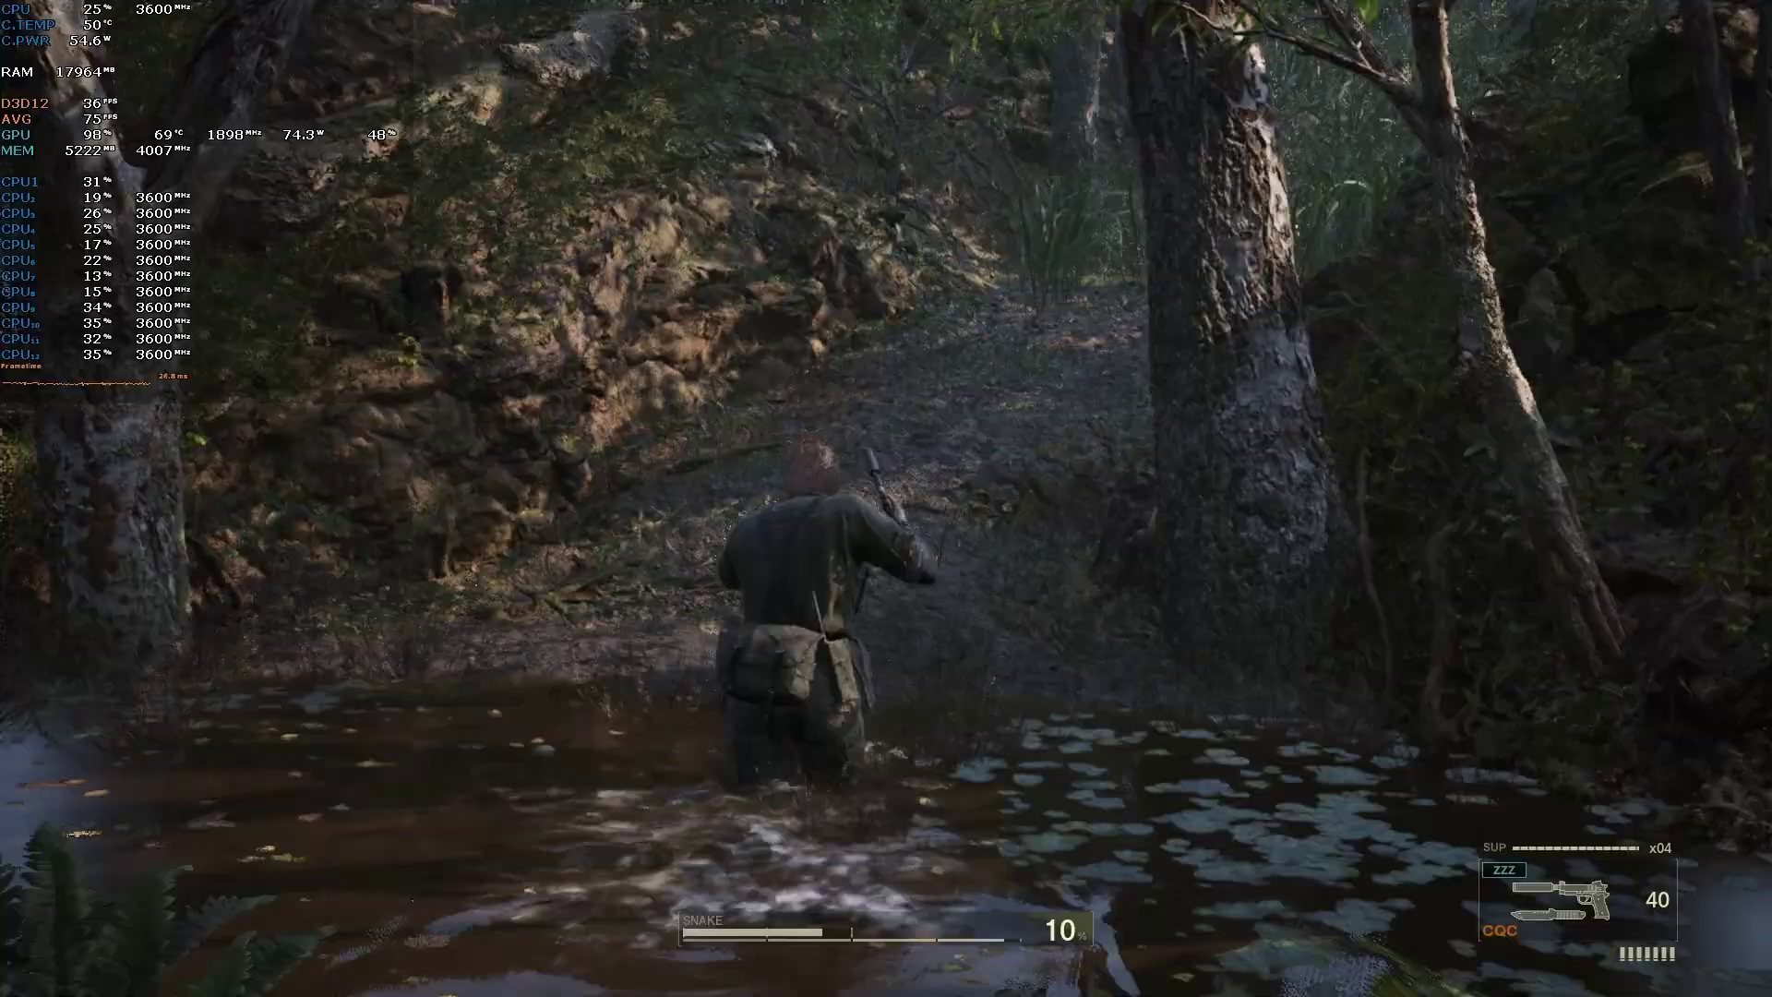
Walk Snake forward out of the swamp water, up the forest path and into the tall grass
key(w)
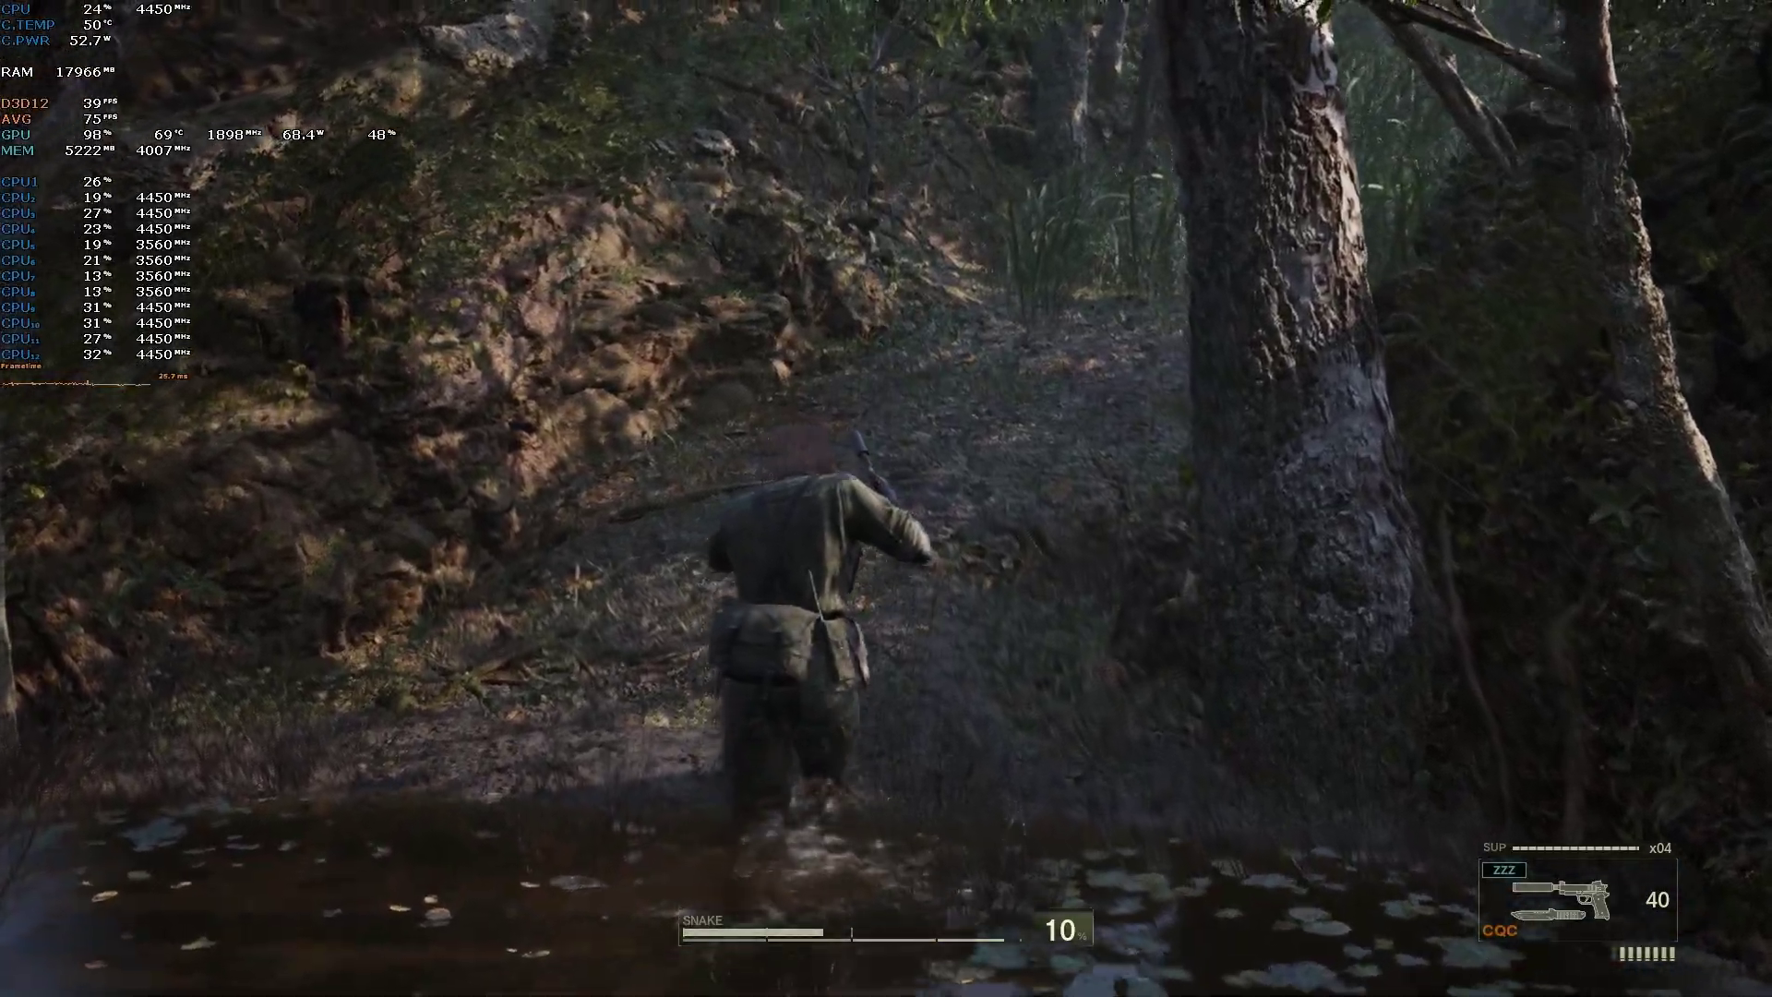
key(w)
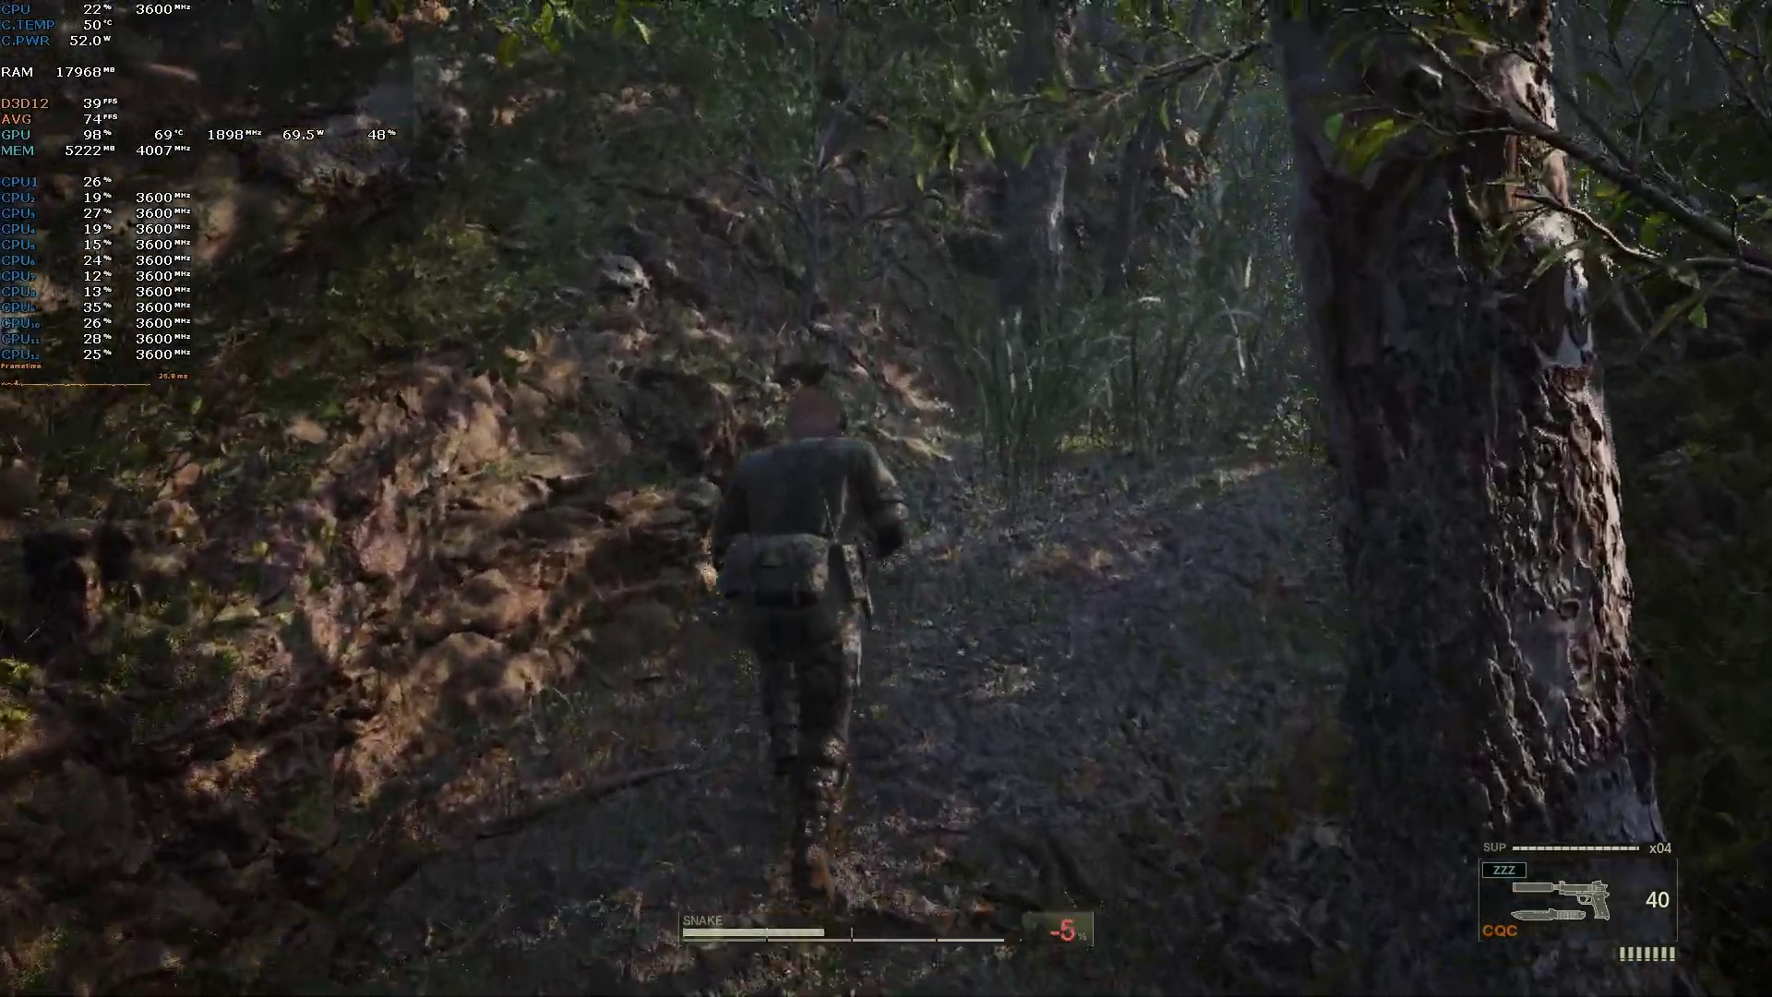
key(w)
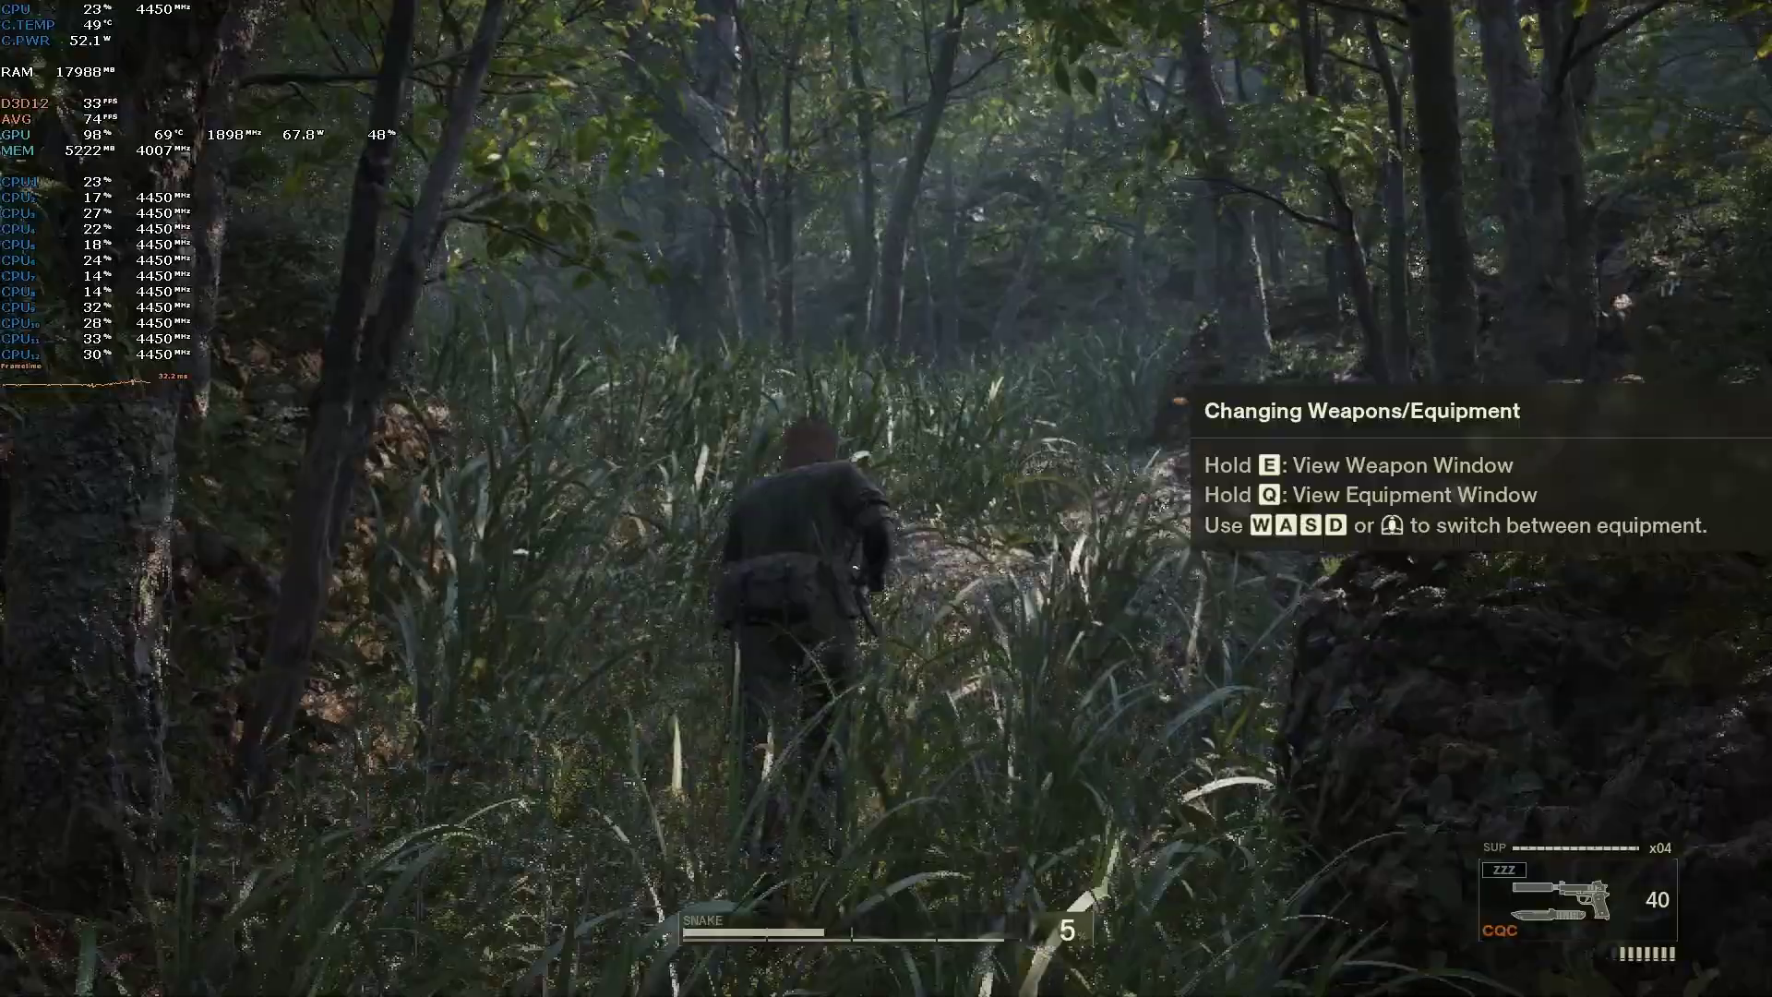
key(w)
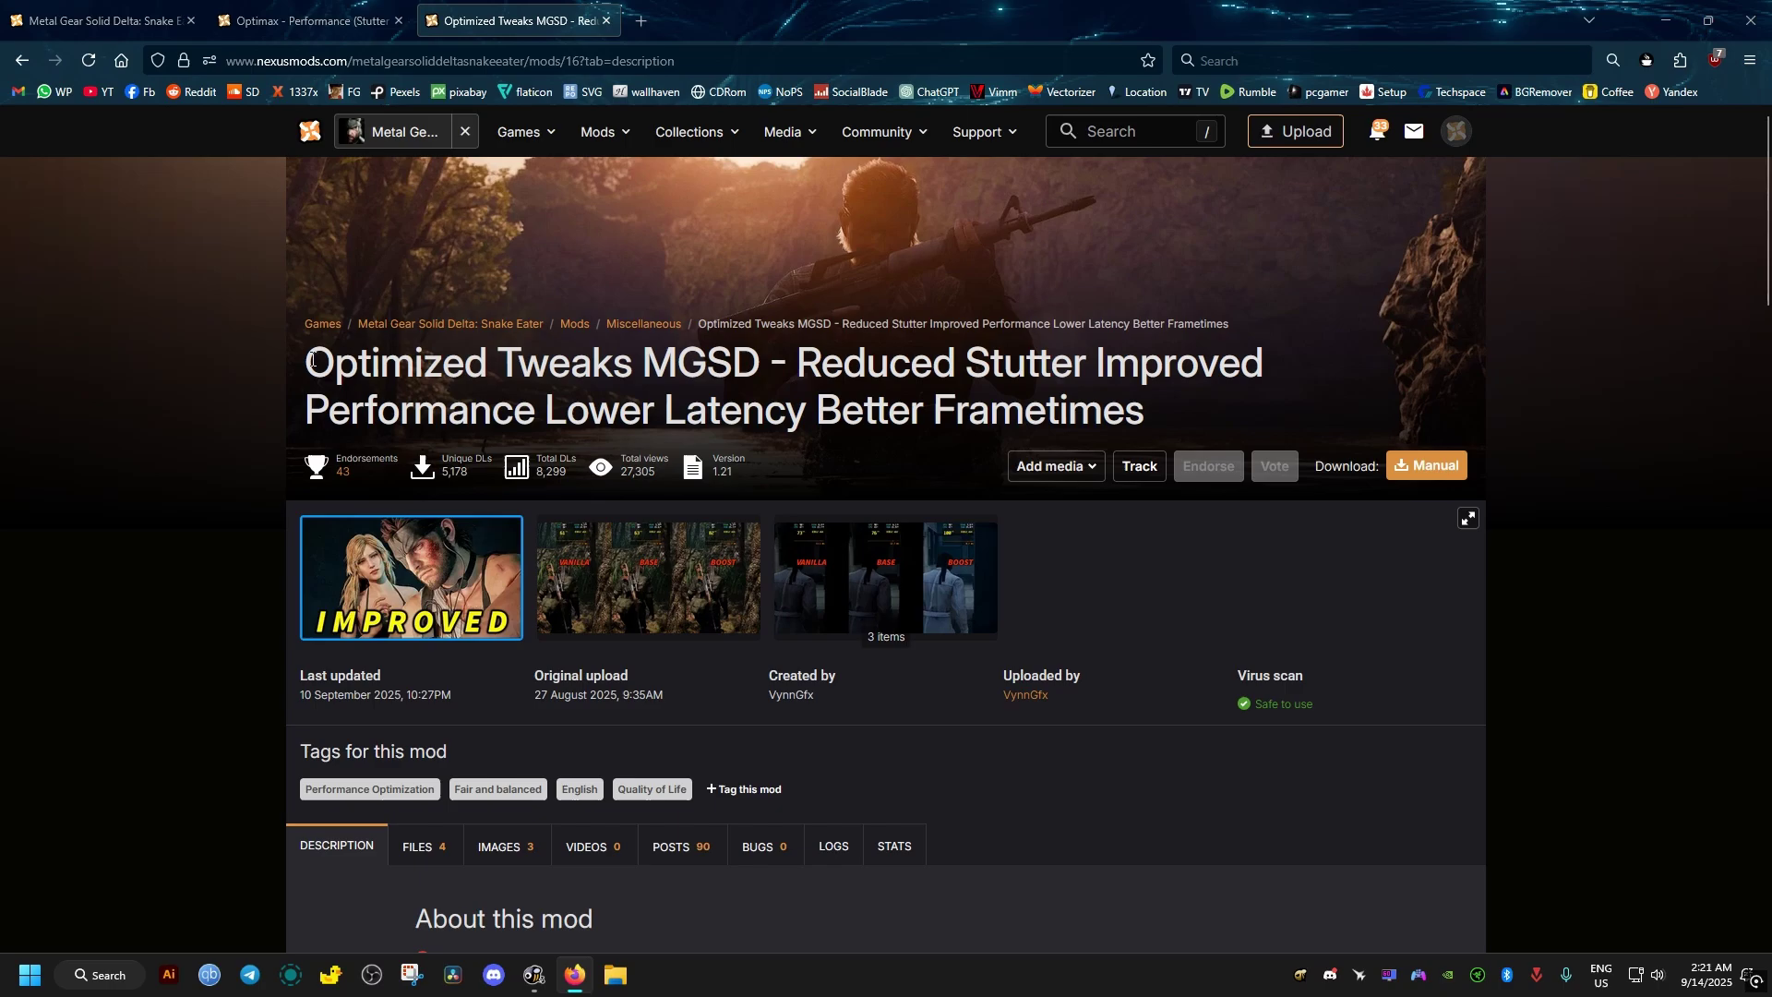
Show the Optimized Tweaks mod's FILES list and scroll down to the BOOST file
drag(321, 361, 1087, 417)
click(1087, 417)
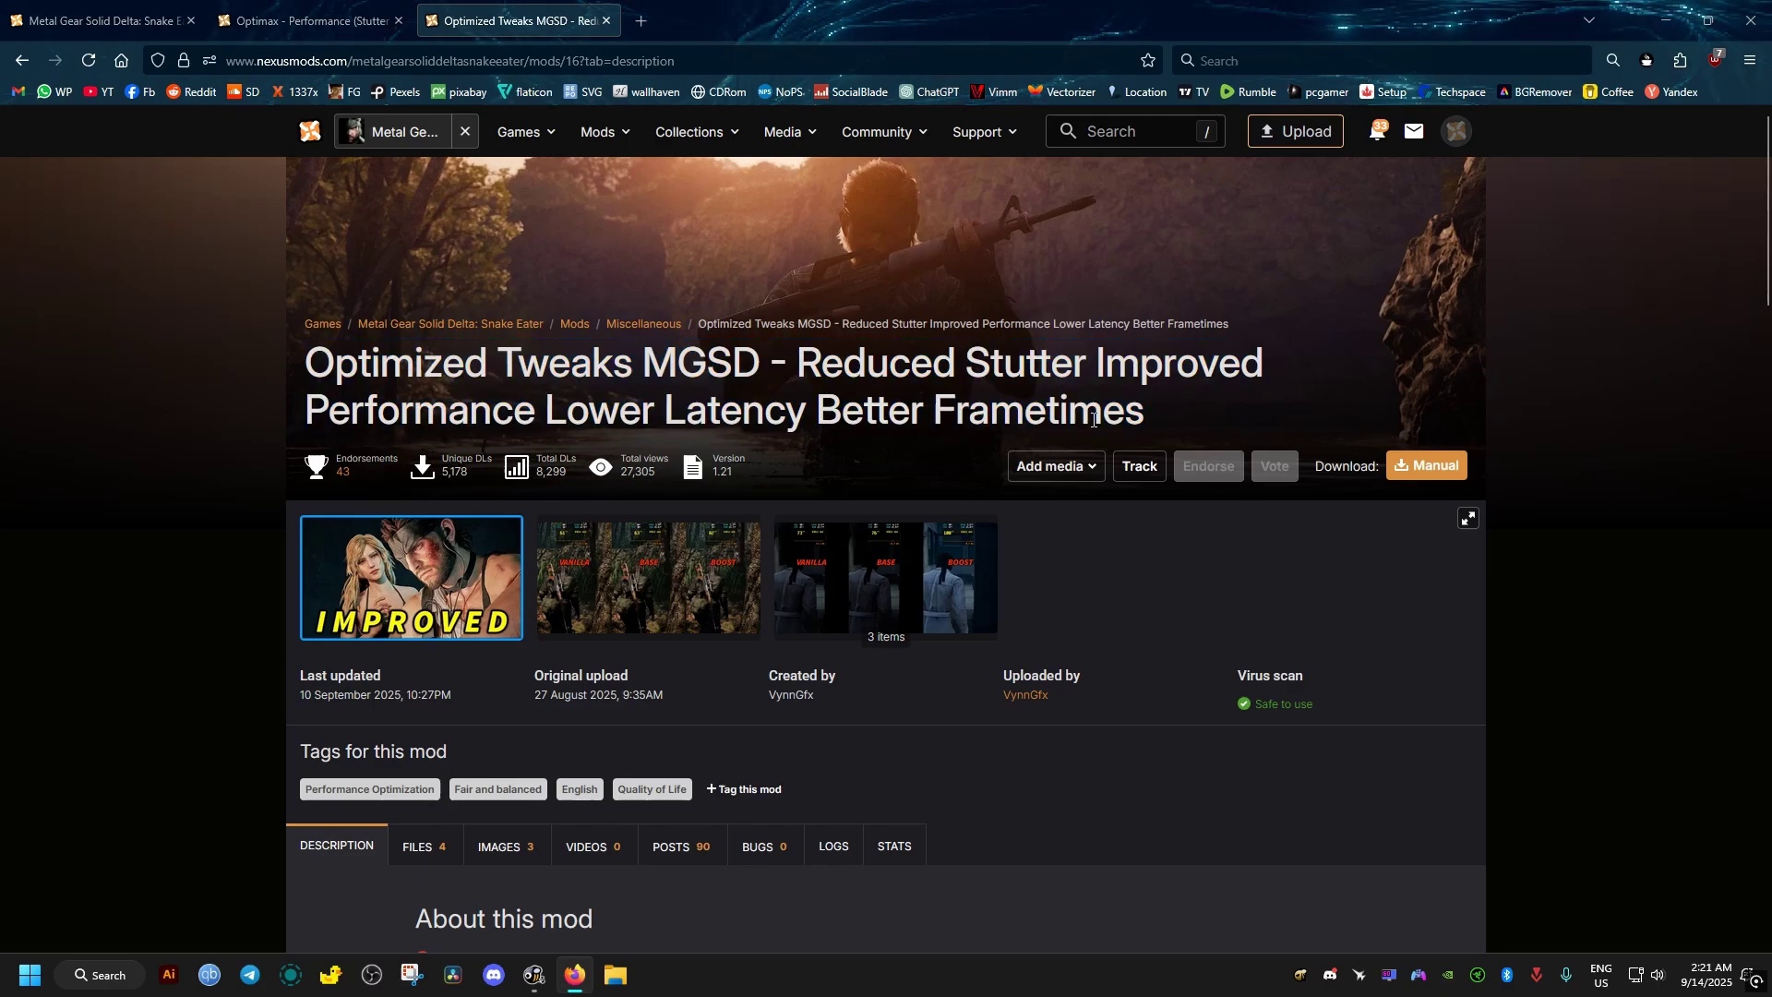
mouse_move(1767, 233)
mouse_down()
mouse_move(1767, 389)
mouse_move(1767, 366)
mouse_up()
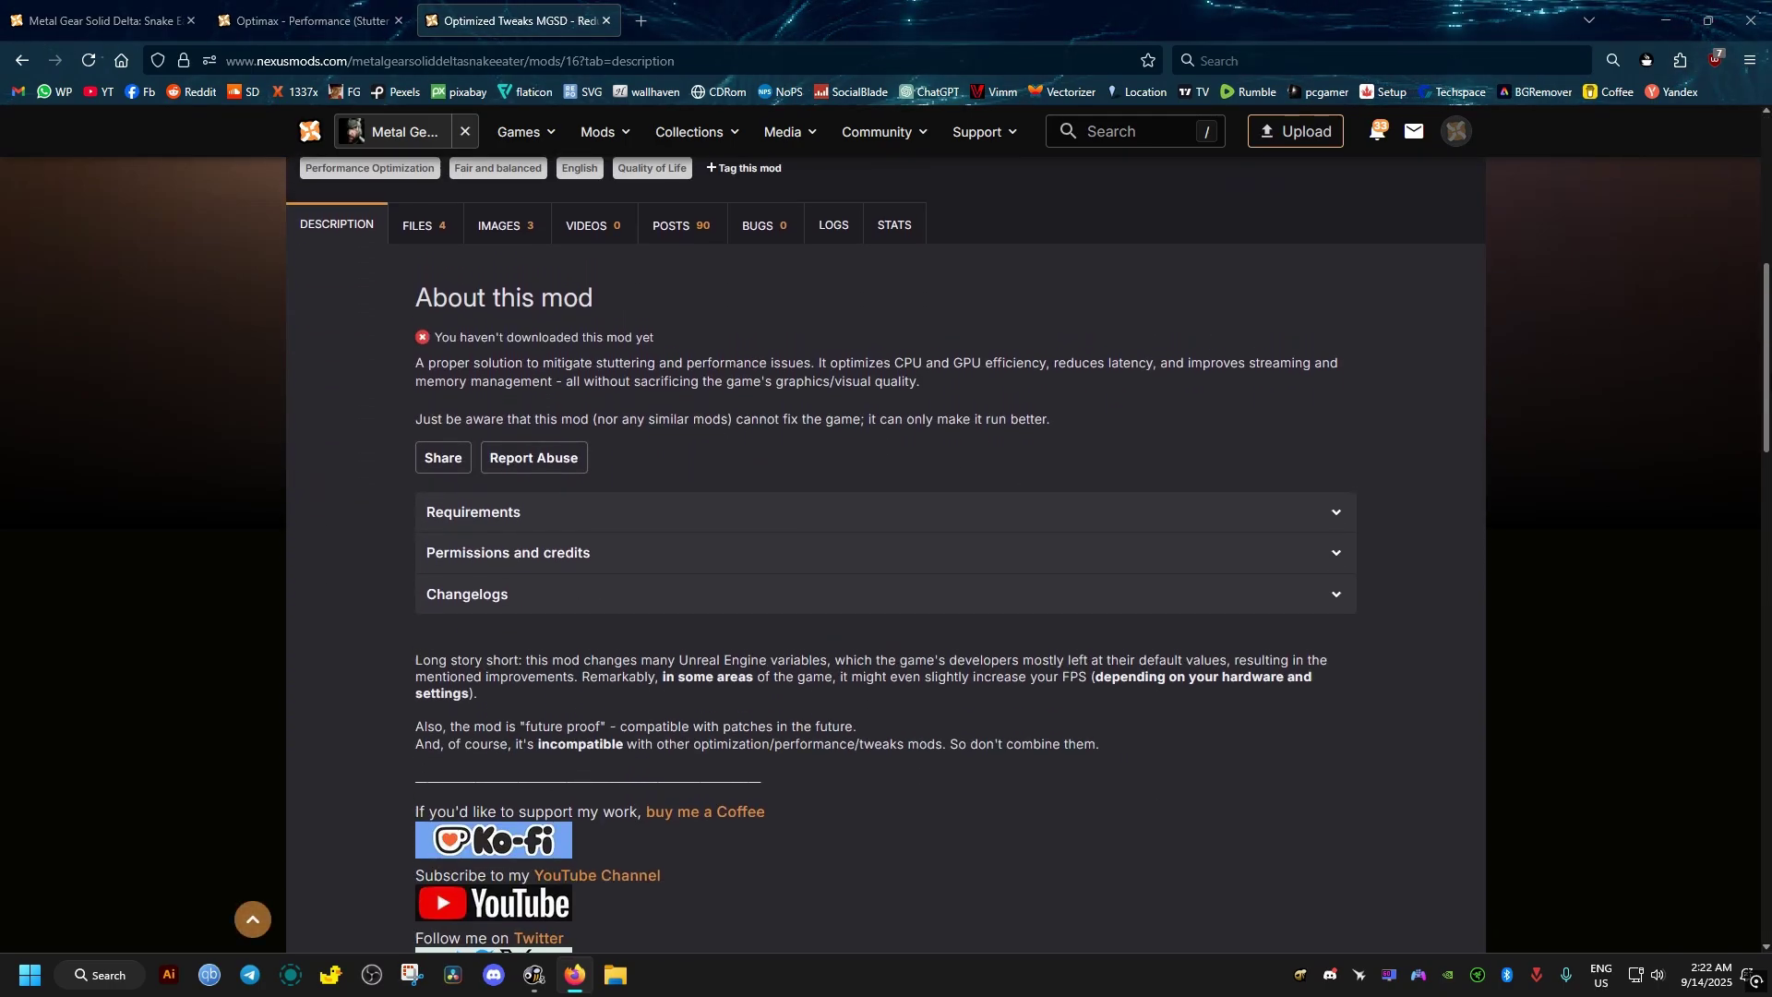
click(420, 291)
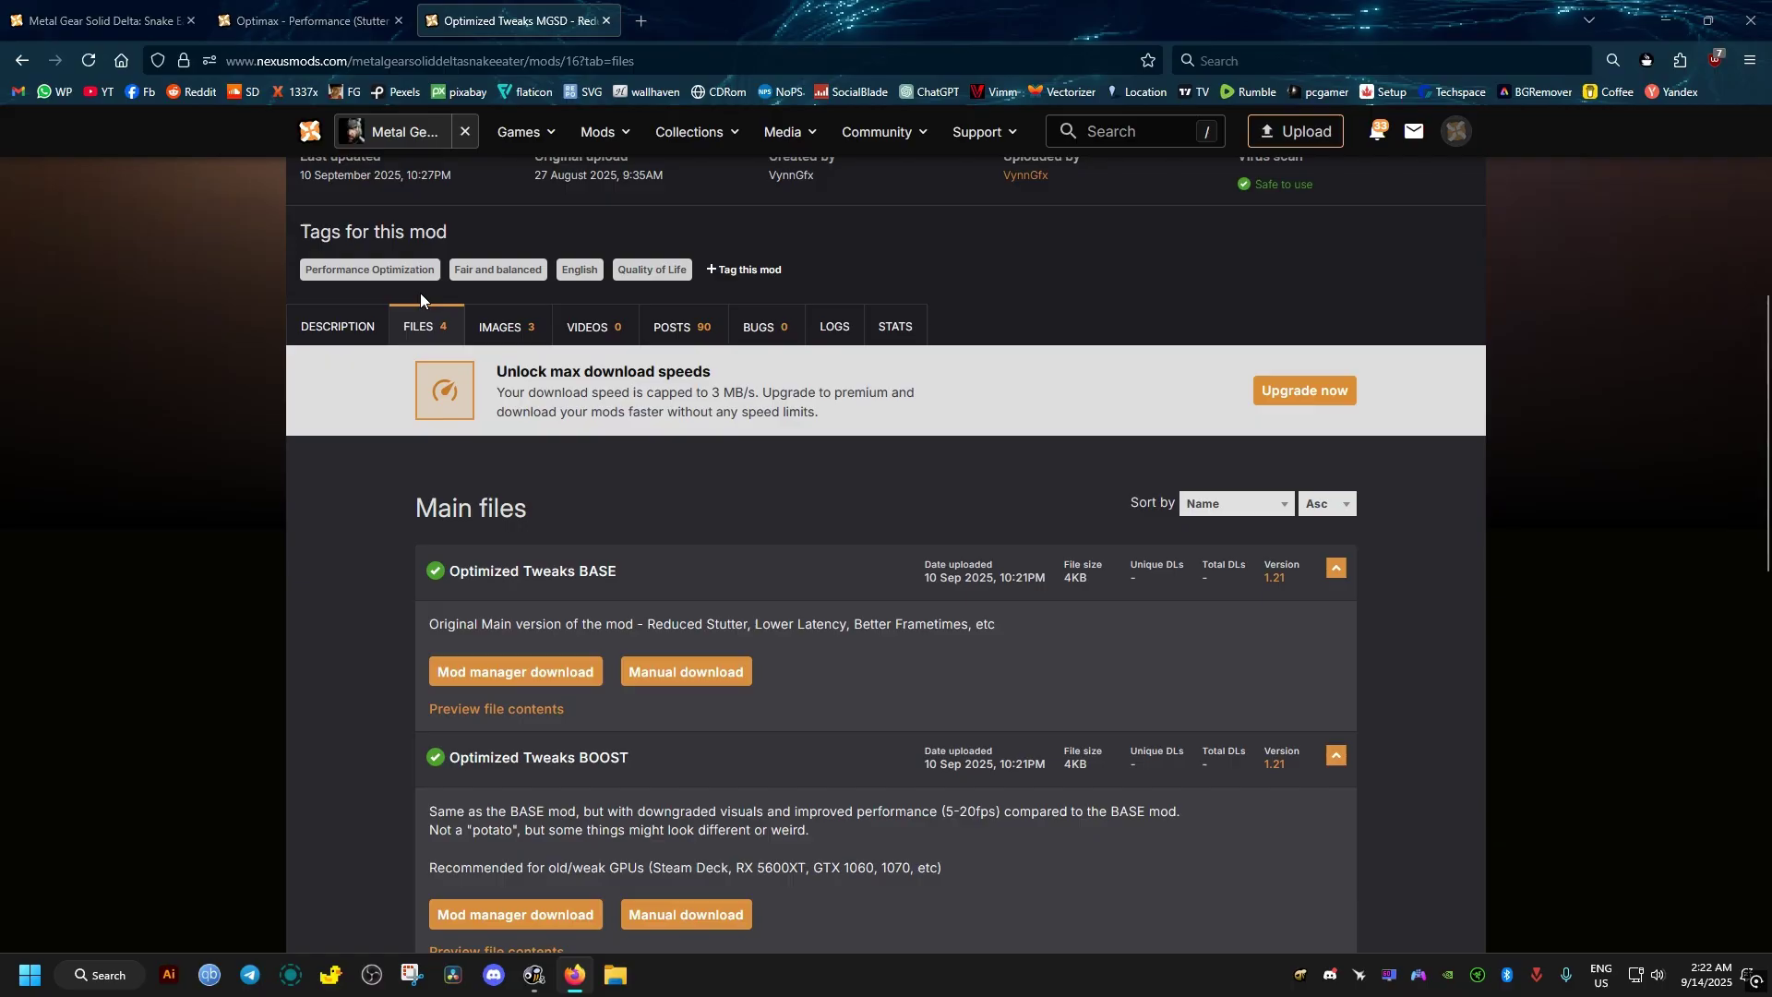
scroll(886, 553, down, 3)
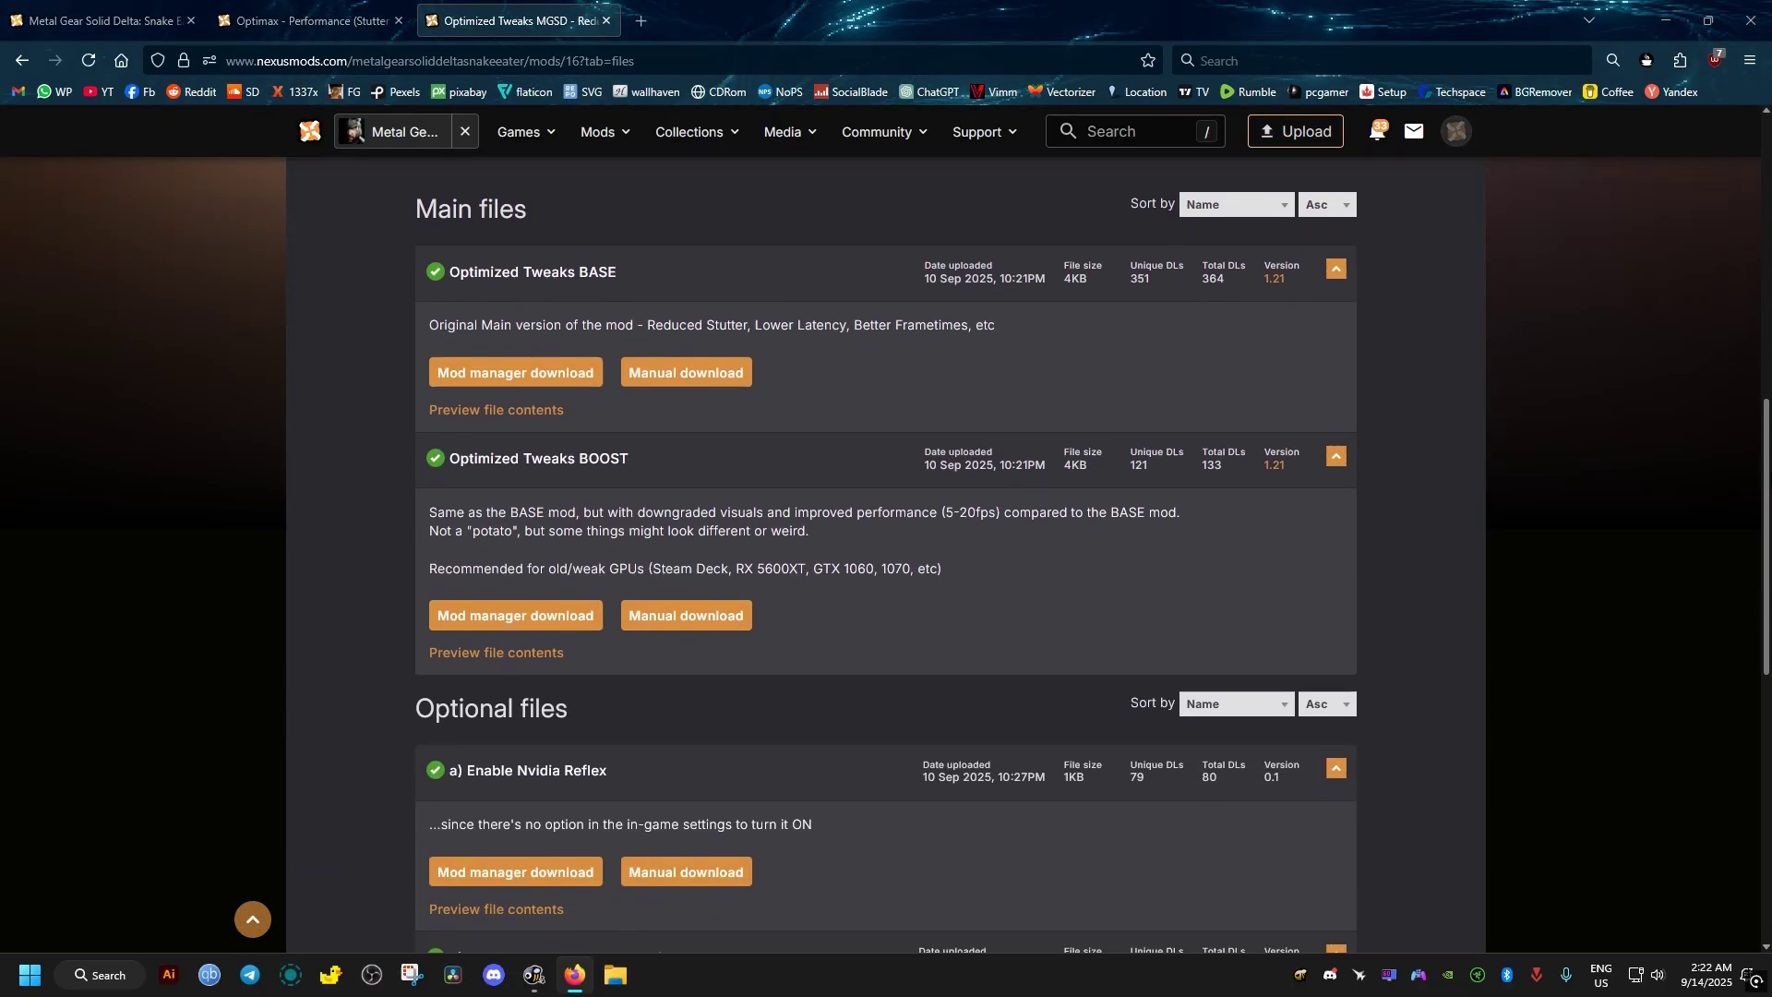
scroll(1724, 482, down, 1)
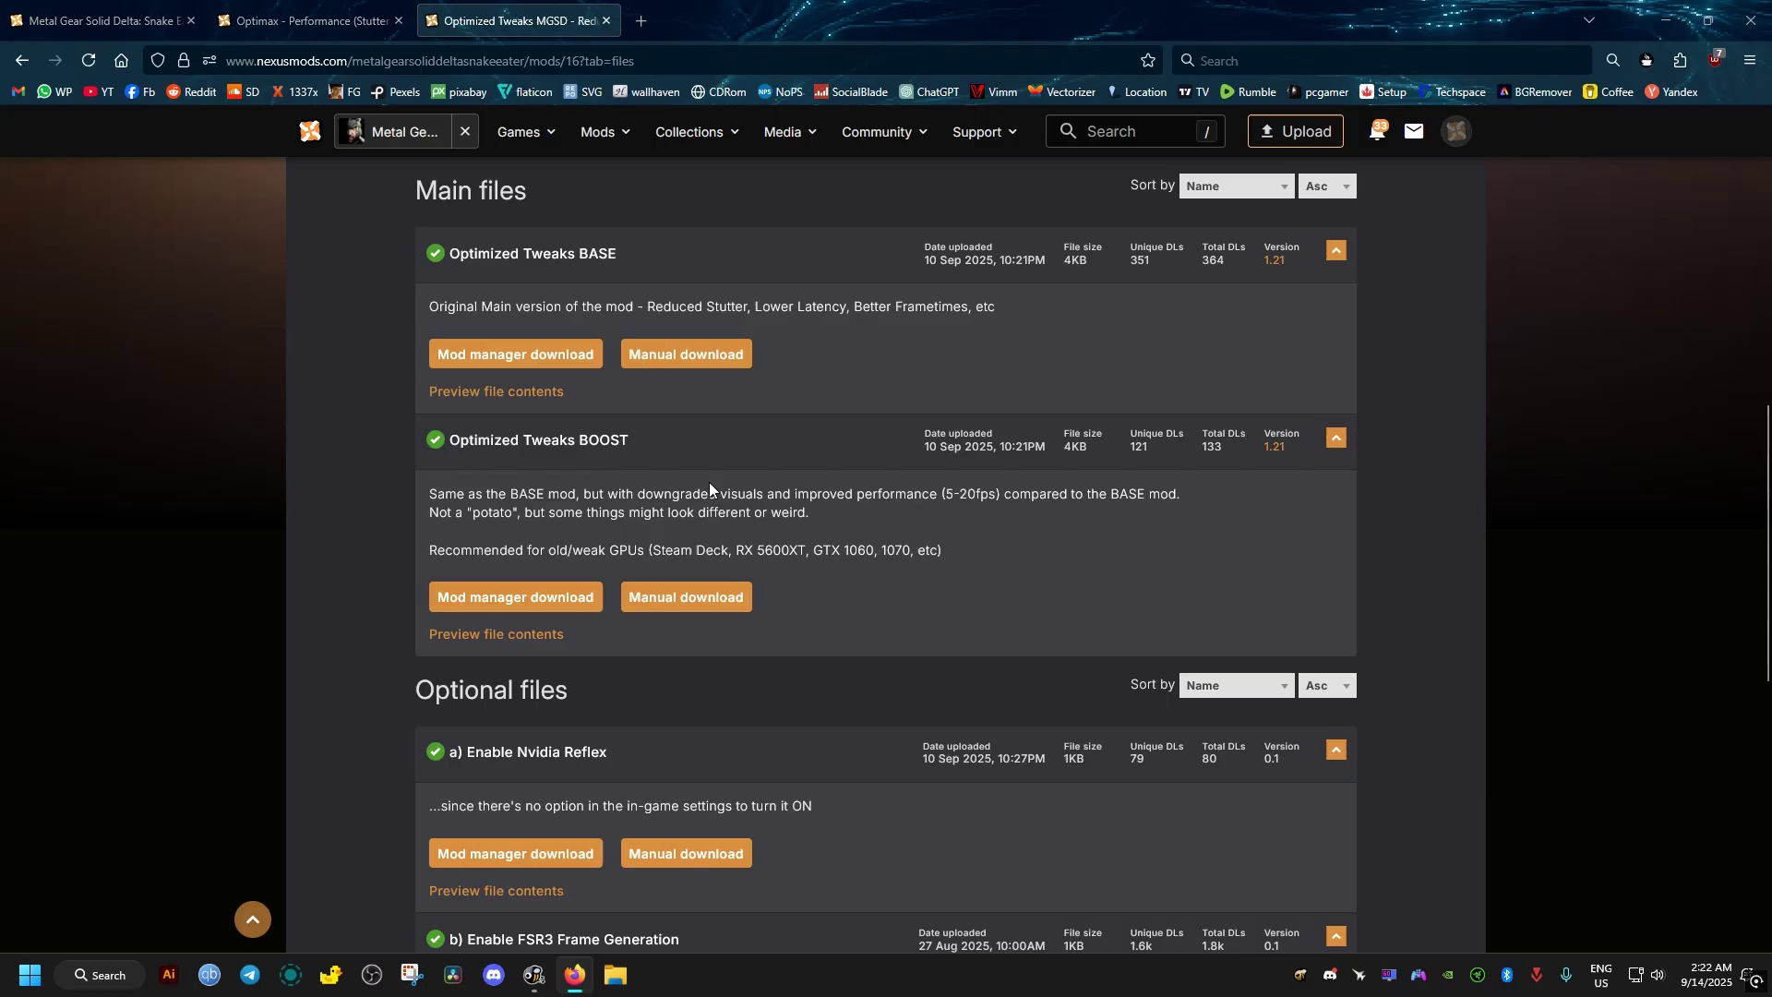
Read the BOOST downgraded-visuals note, then start its manual slow download
drag(626, 496, 1176, 501)
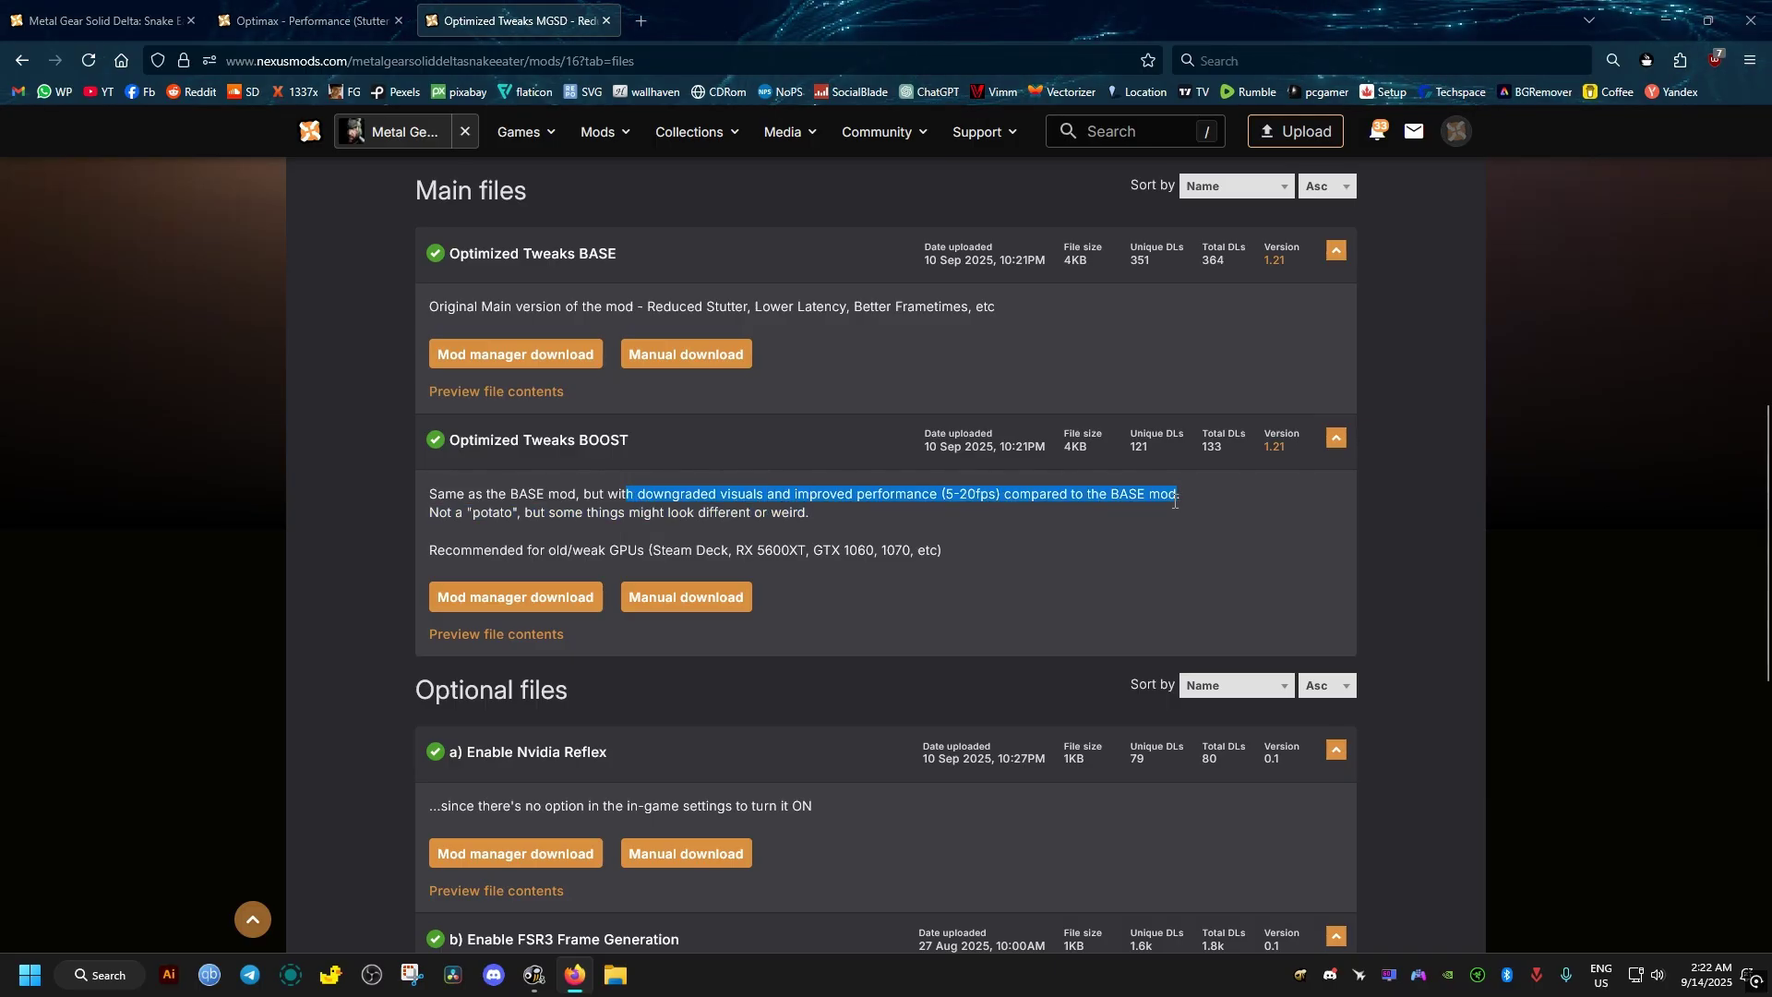
drag(471, 513, 803, 514)
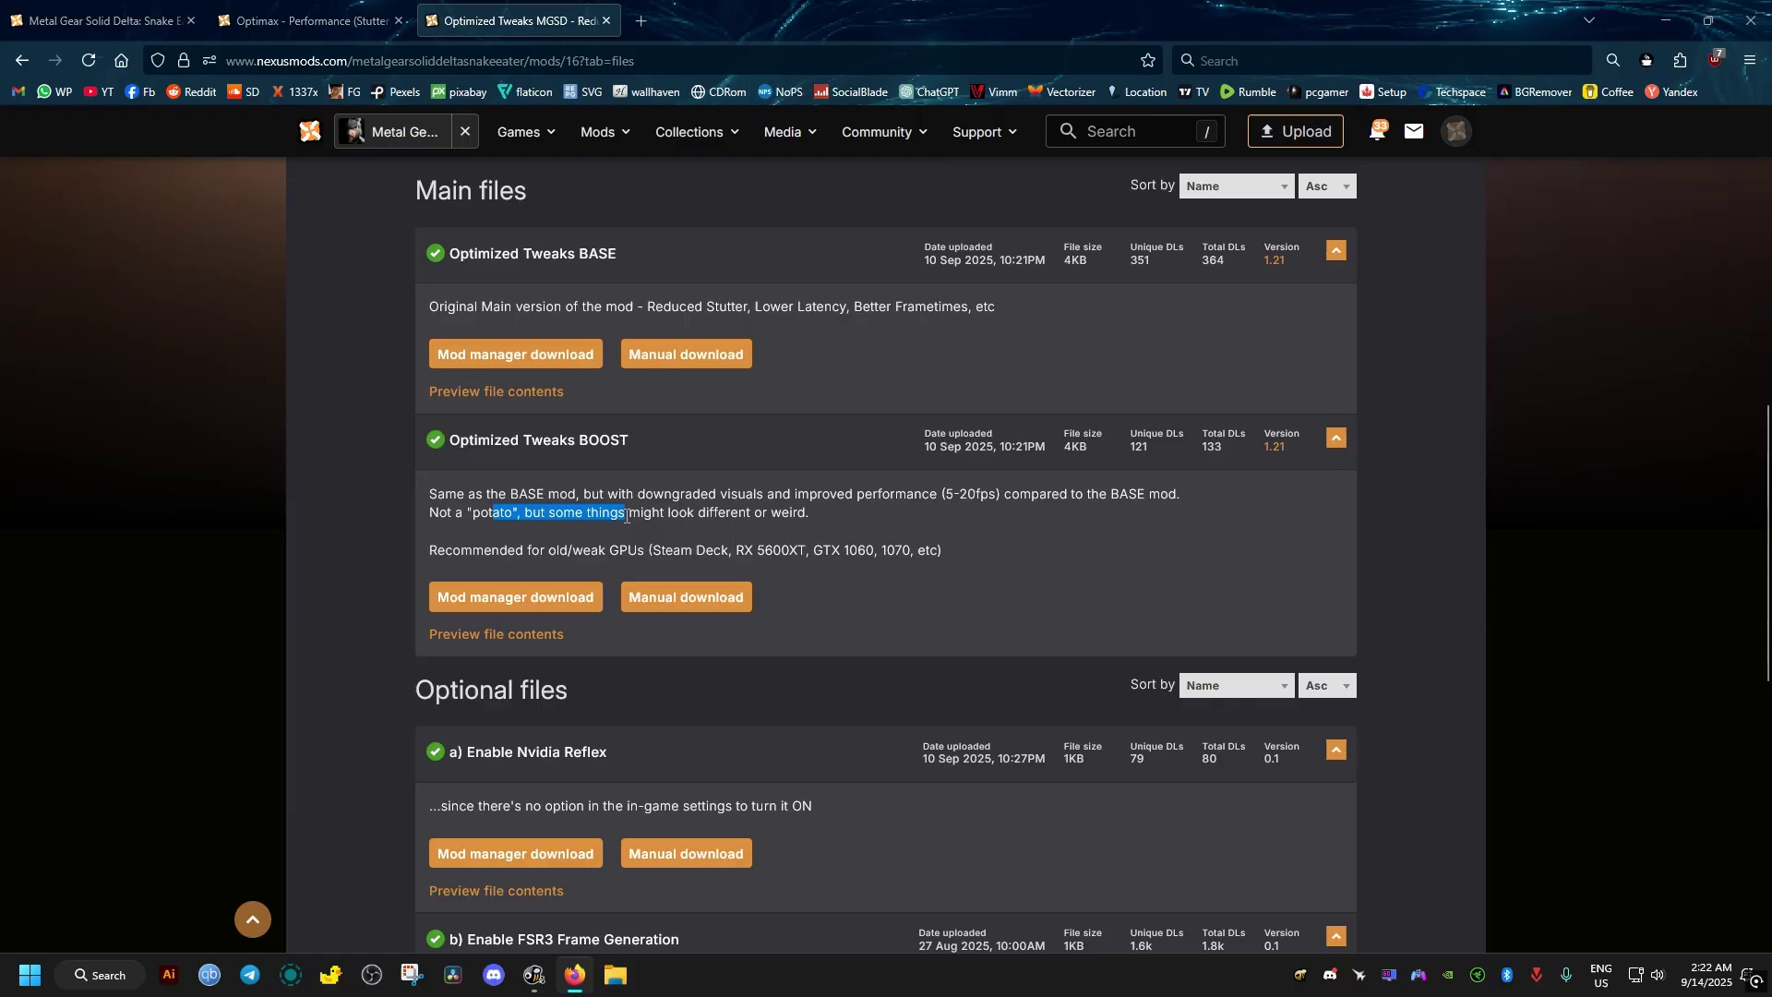
click(797, 516)
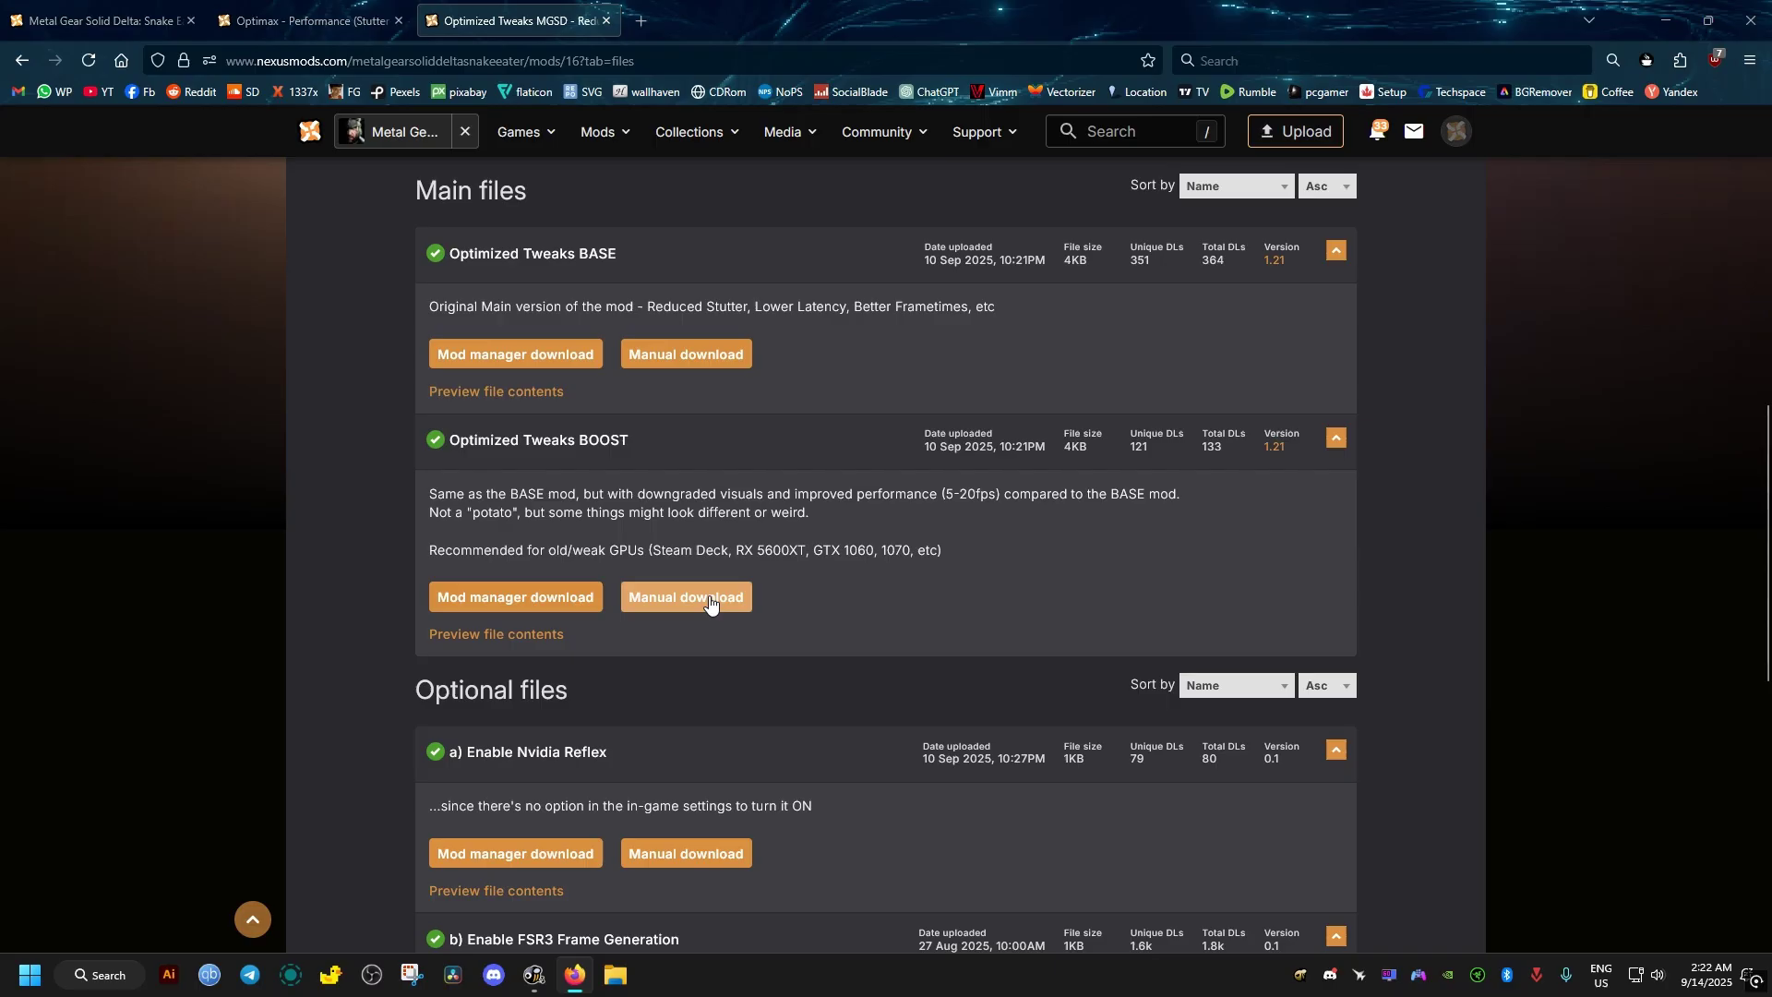
click(660, 597)
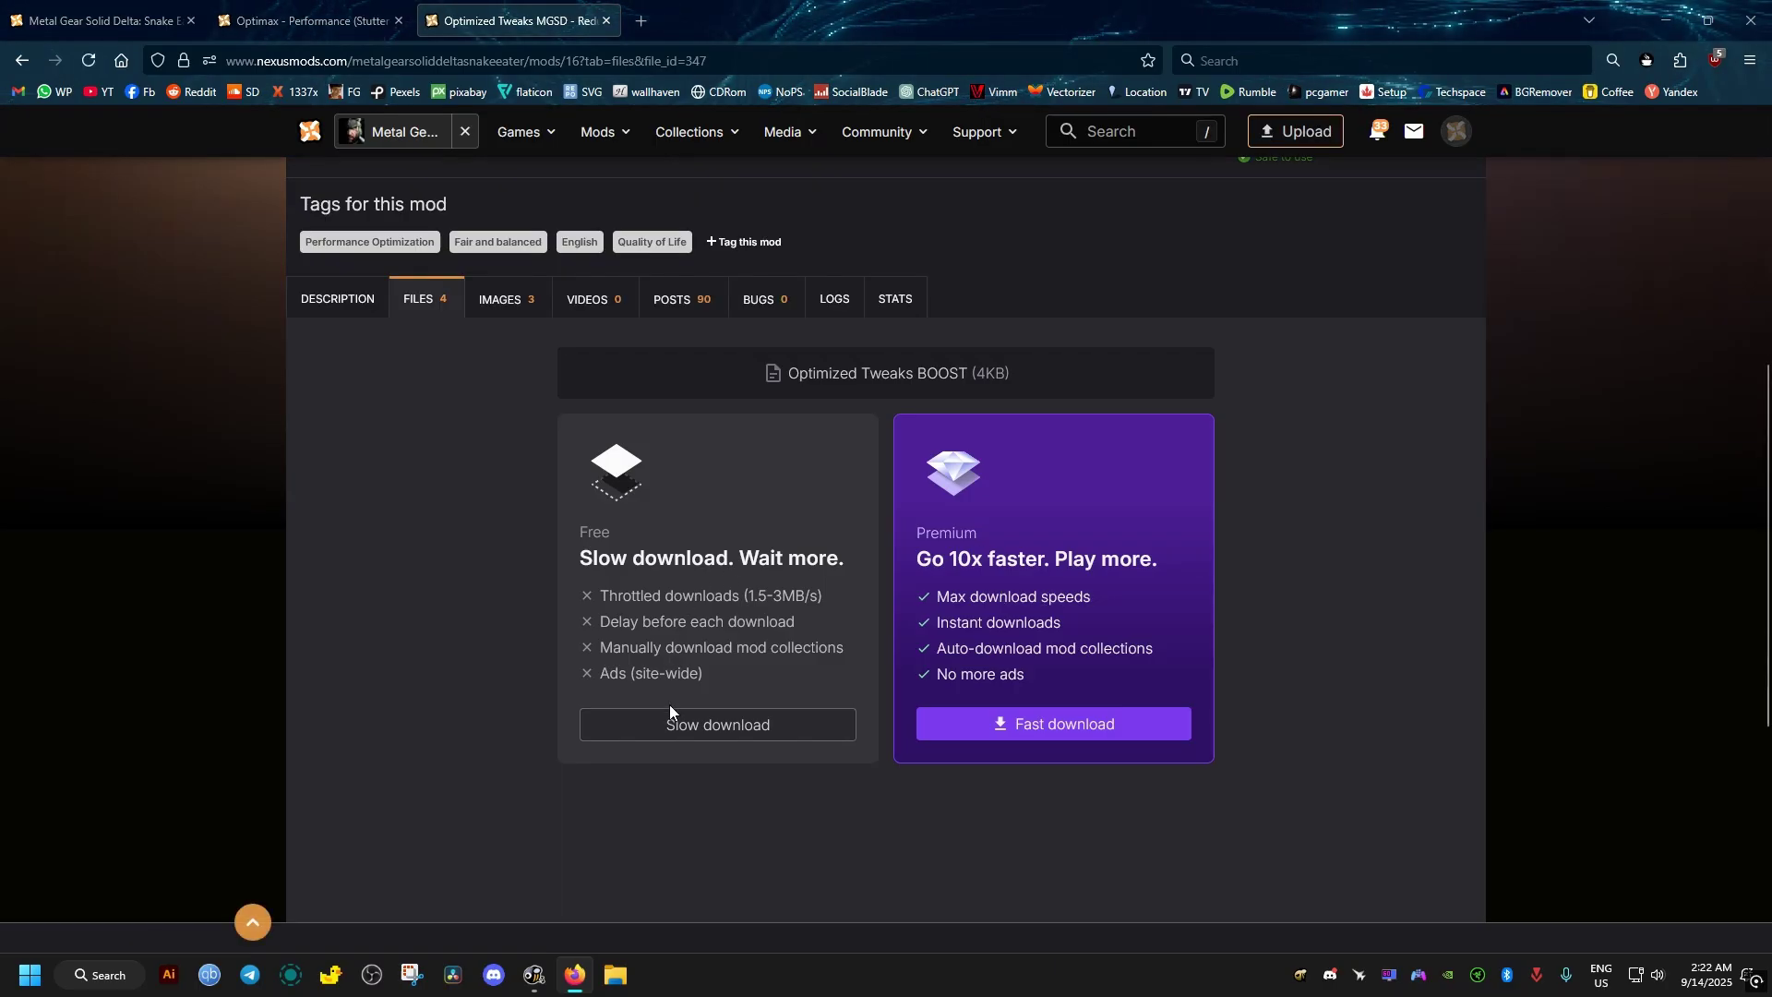
click(684, 727)
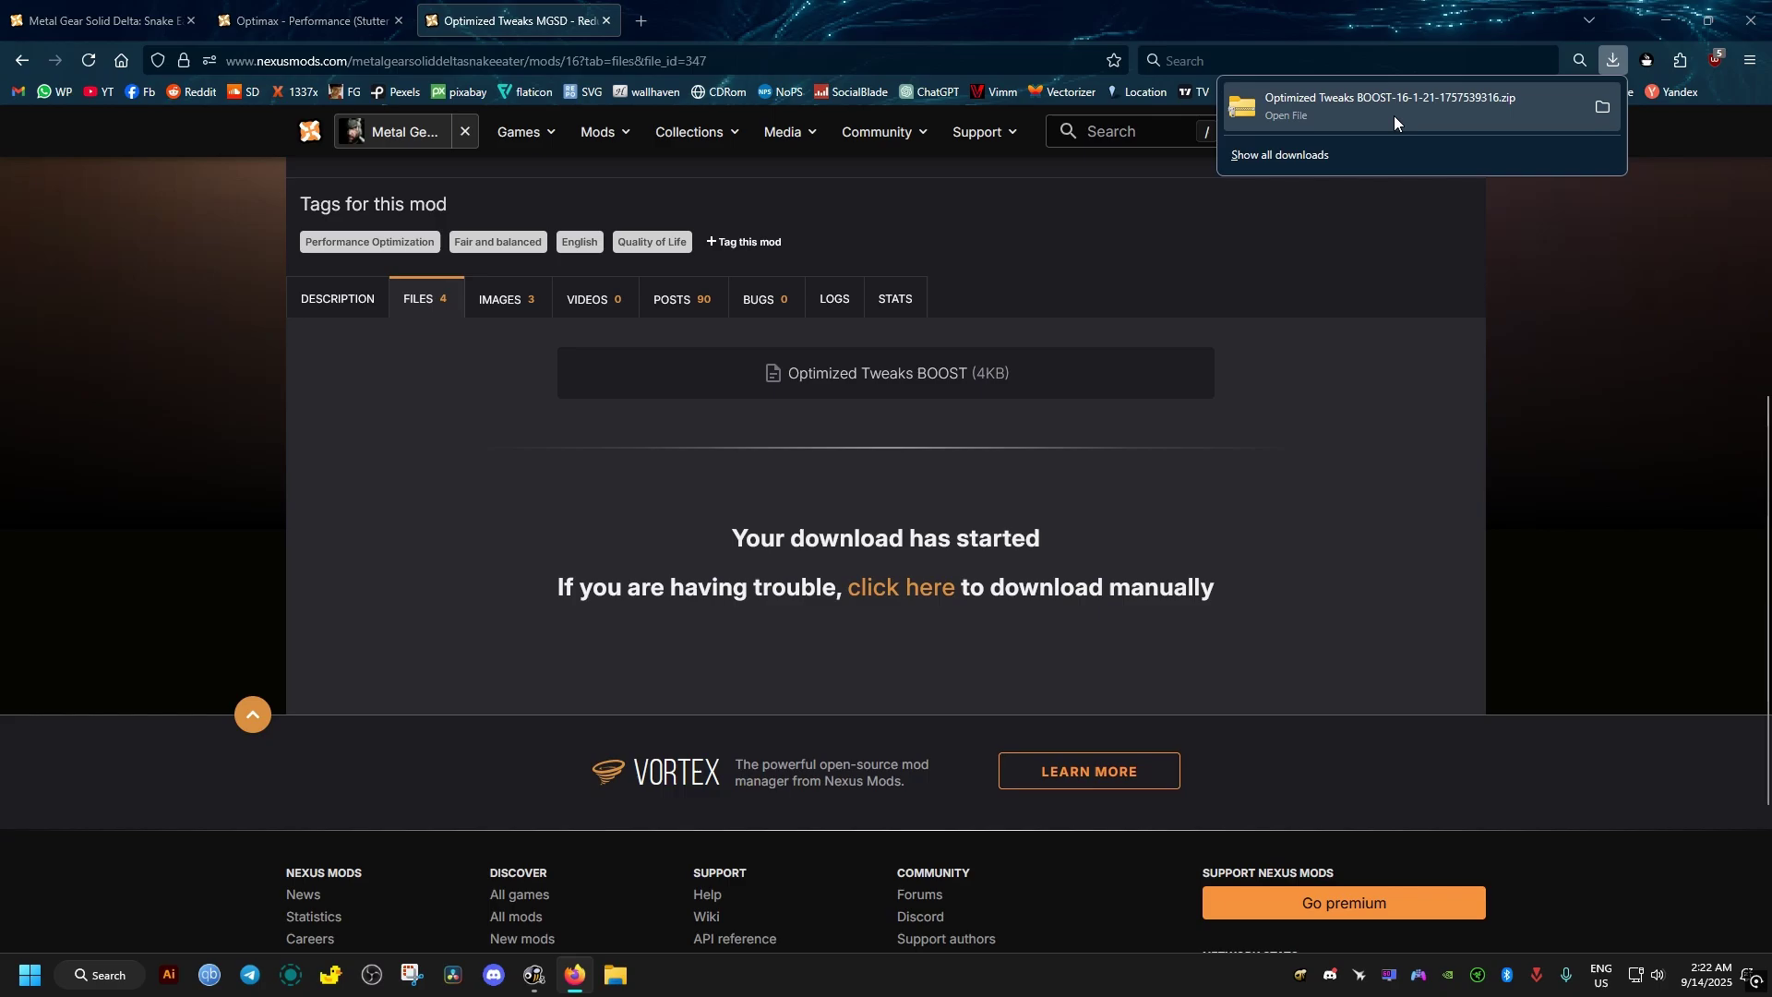
Move the Optimized Tweaks BOOST zip from Downloads to the desktop and open it
click(1602, 107)
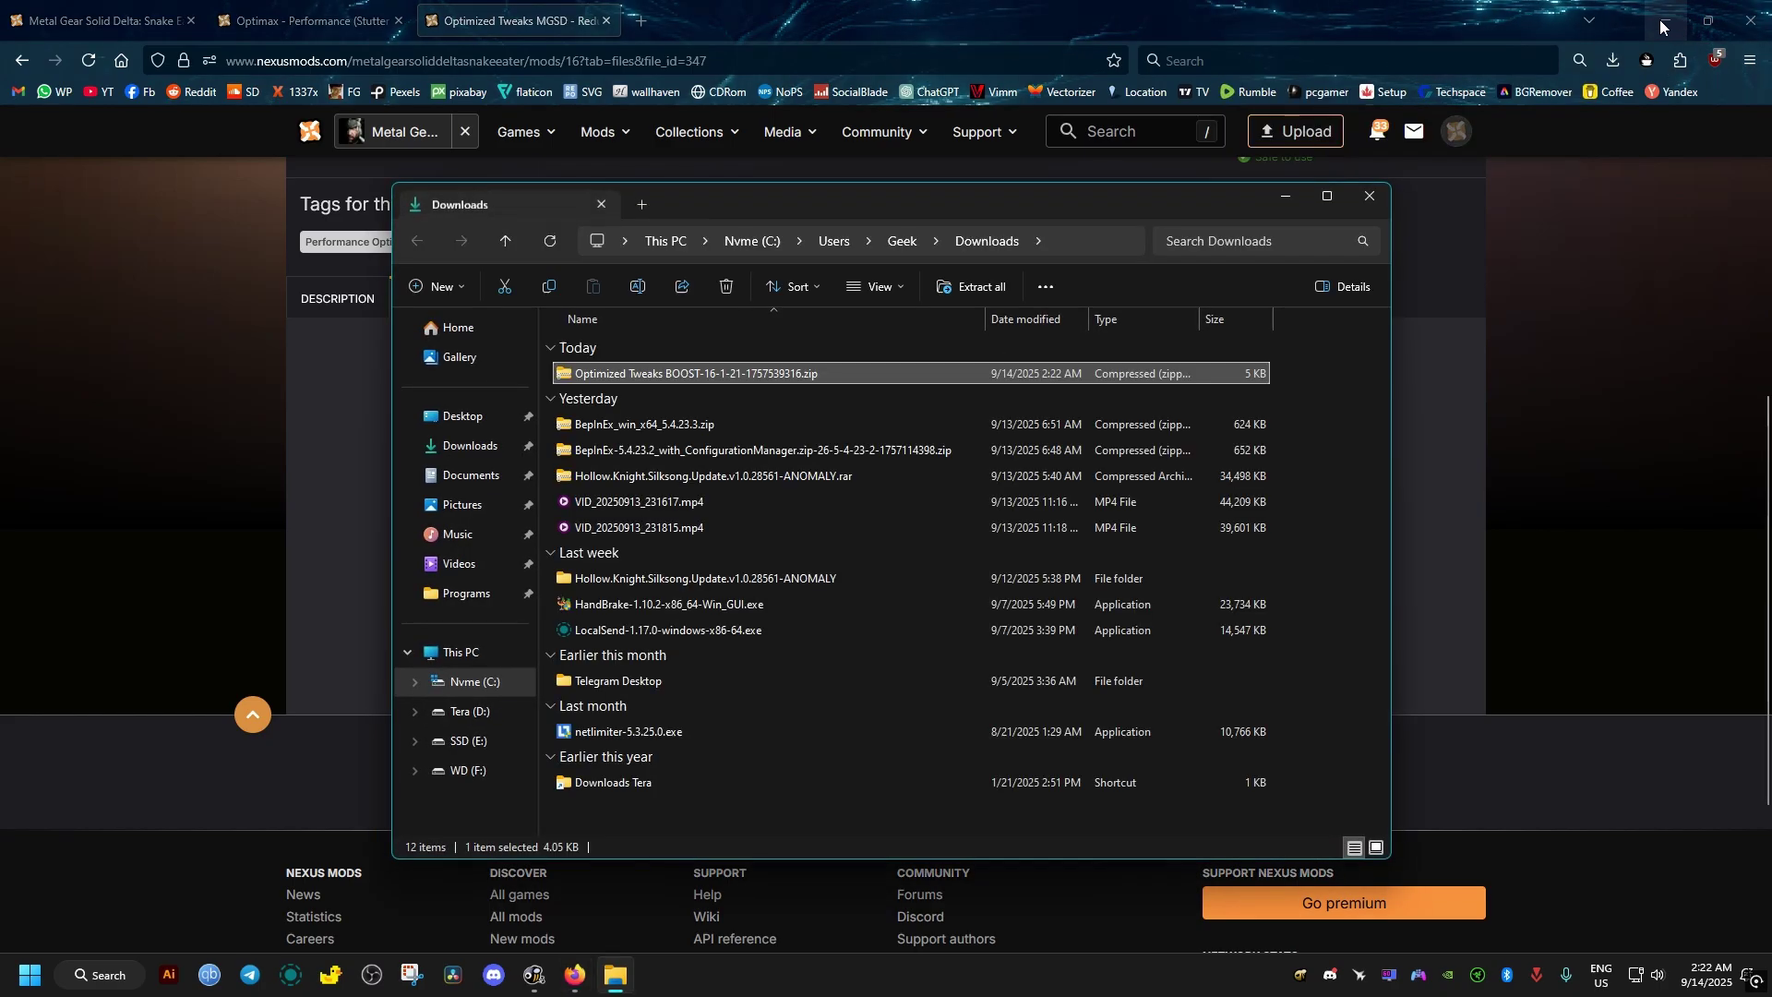
click(1662, 20)
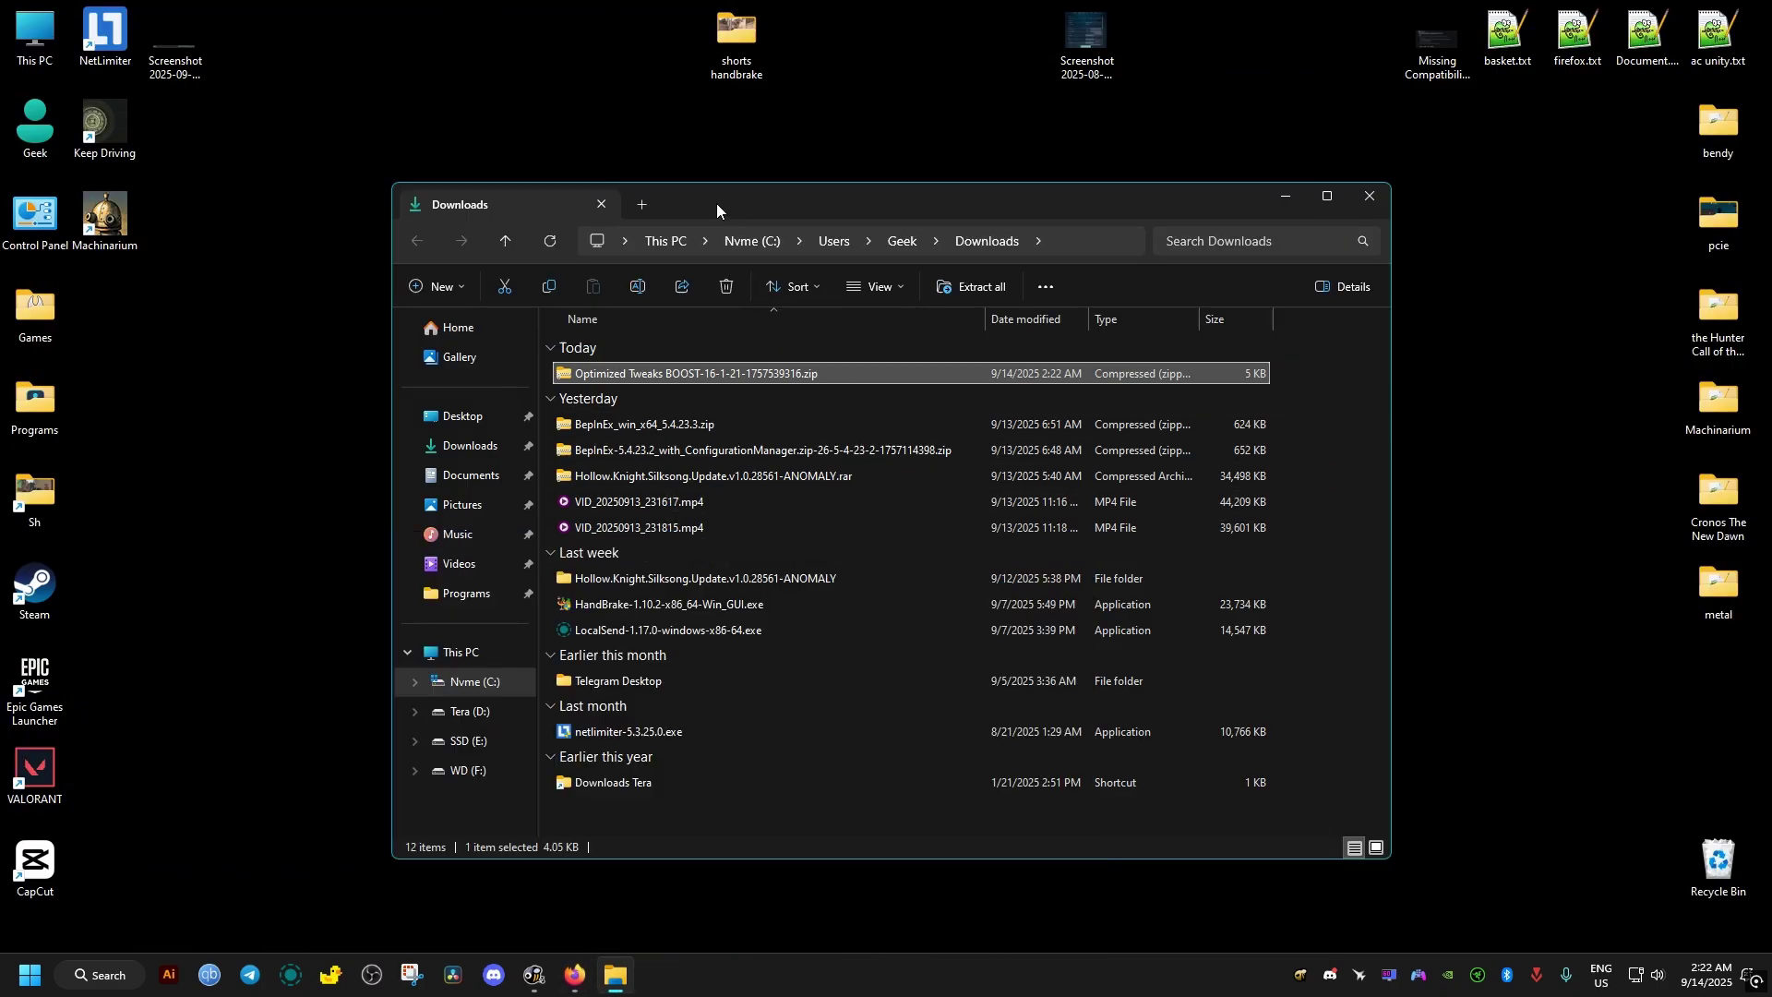
mouse_move(717, 203)
mouse_down()
mouse_move(779, 217)
mouse_move(679, 216)
mouse_up()
drag(585, 373, 1388, 424)
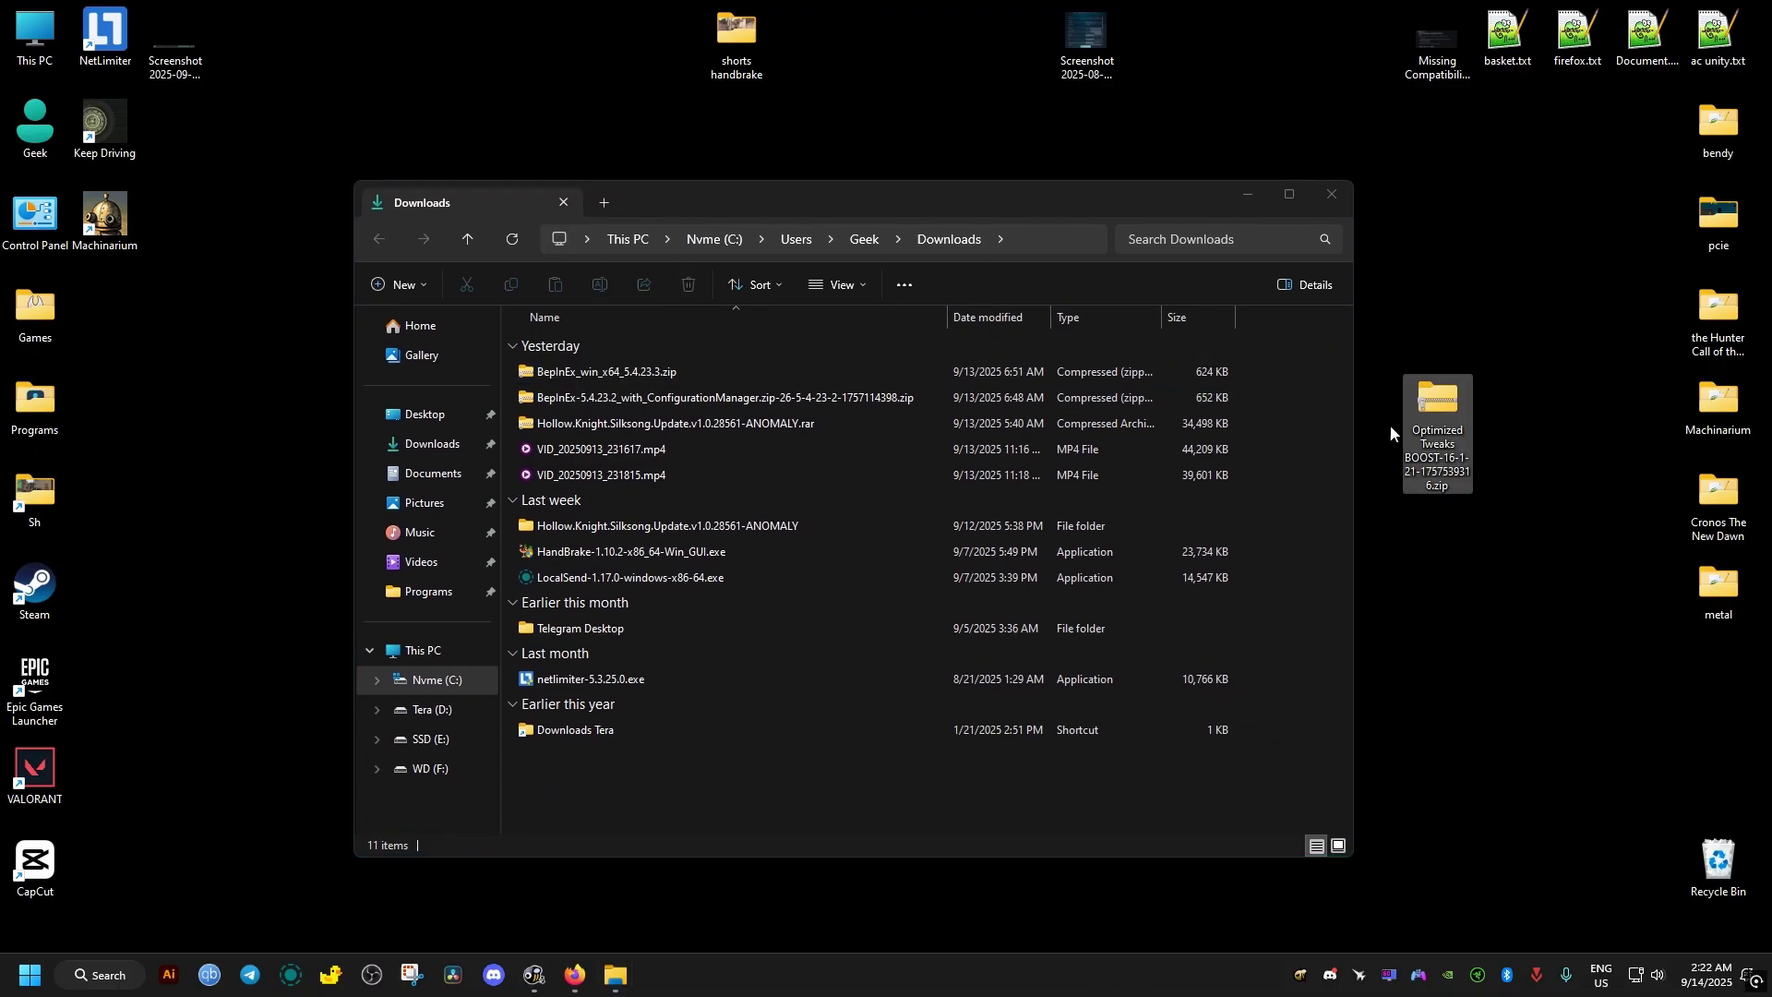
click(1329, 195)
double_click(1433, 406)
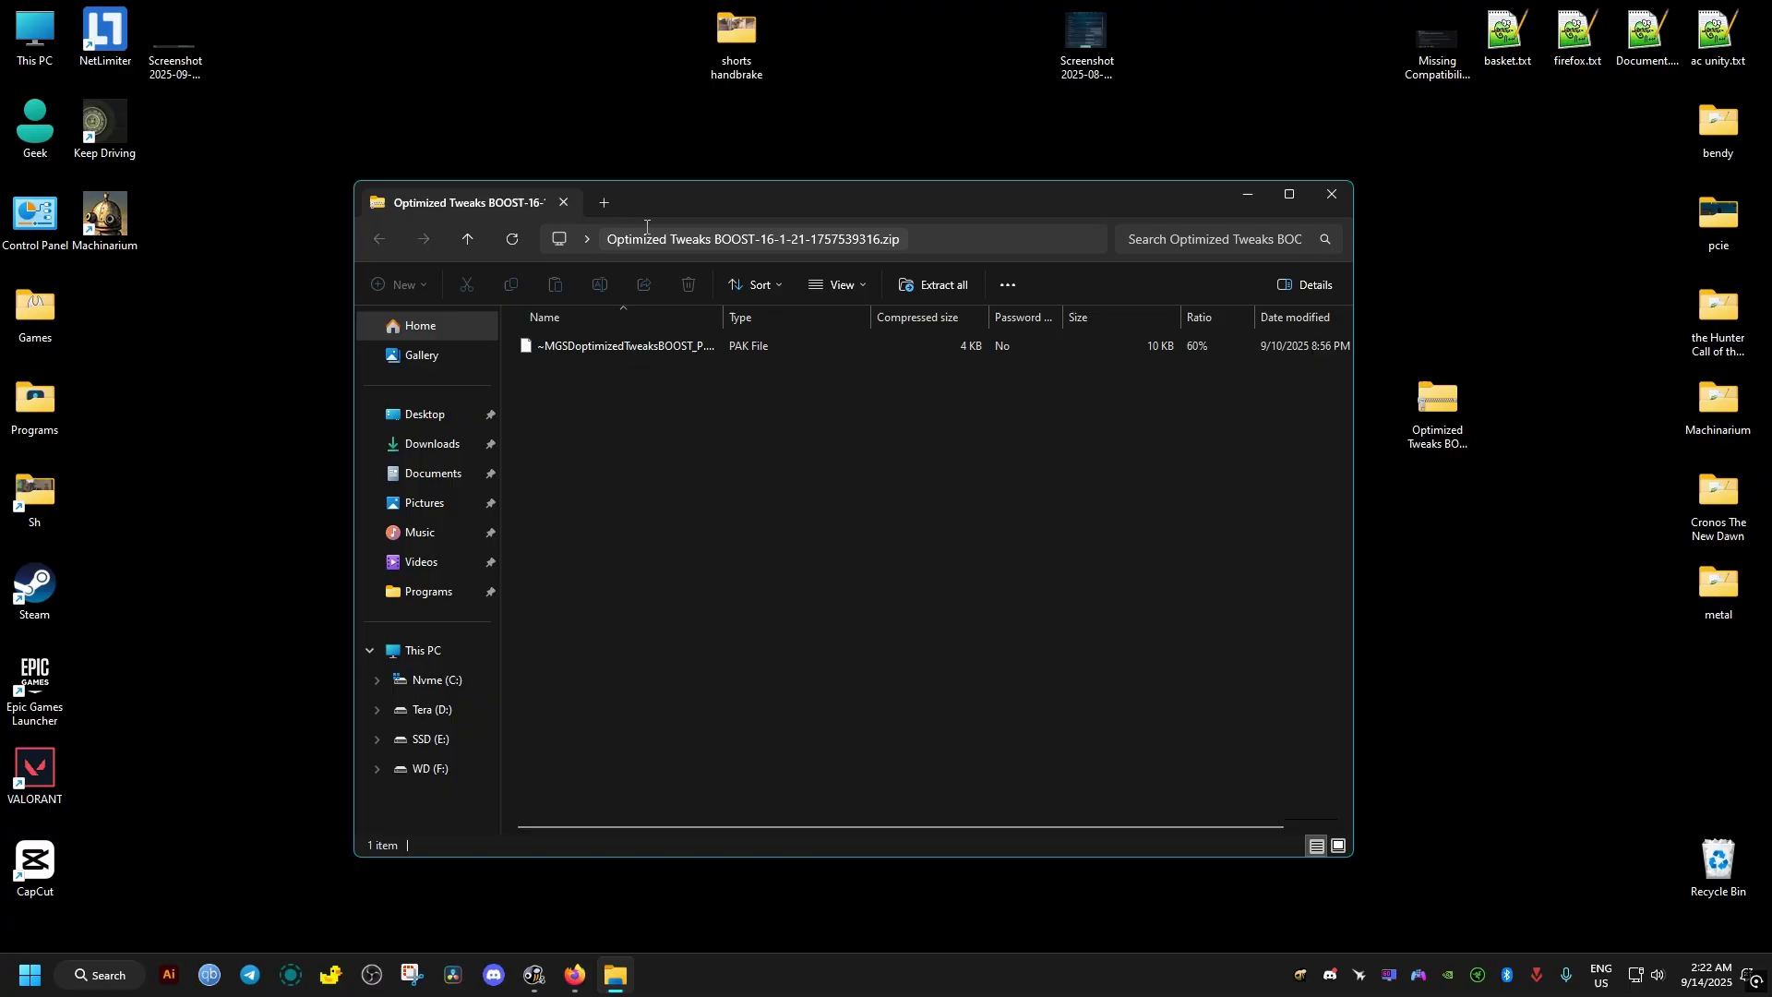
drag(728, 192, 1050, 202)
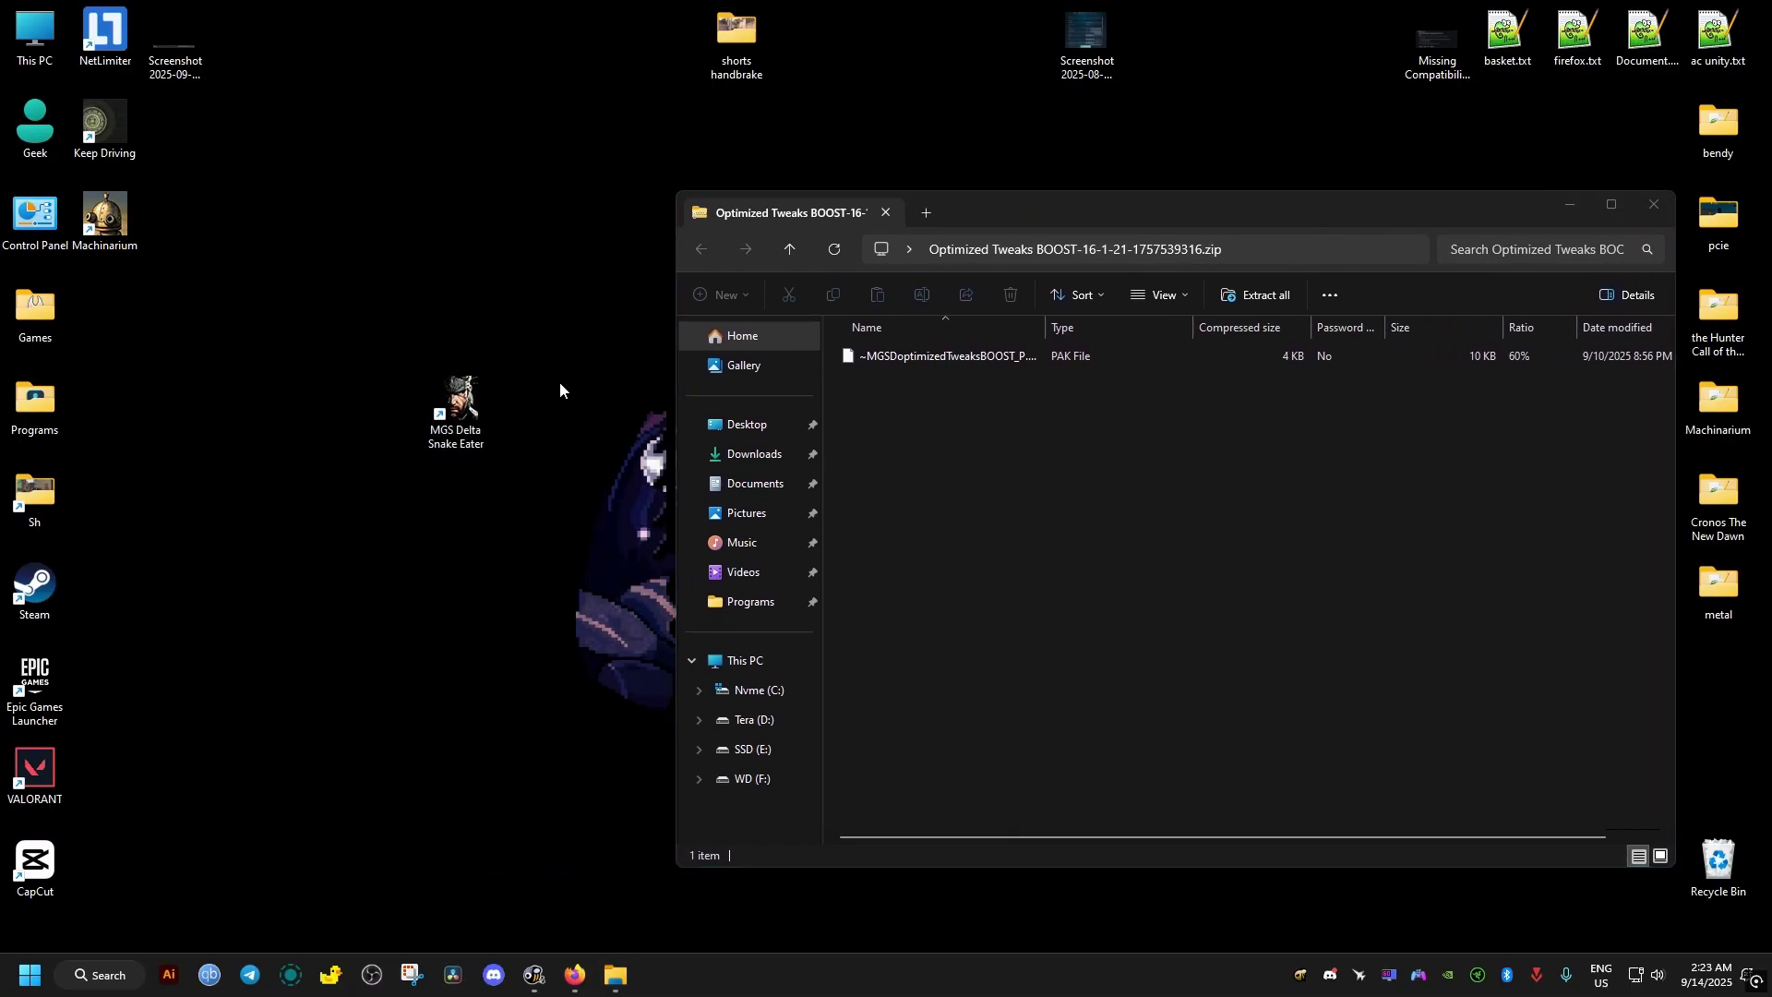
Browse C: to Program Files (x86)\Steam\steamapps\common, then close that window
double_click(34, 32)
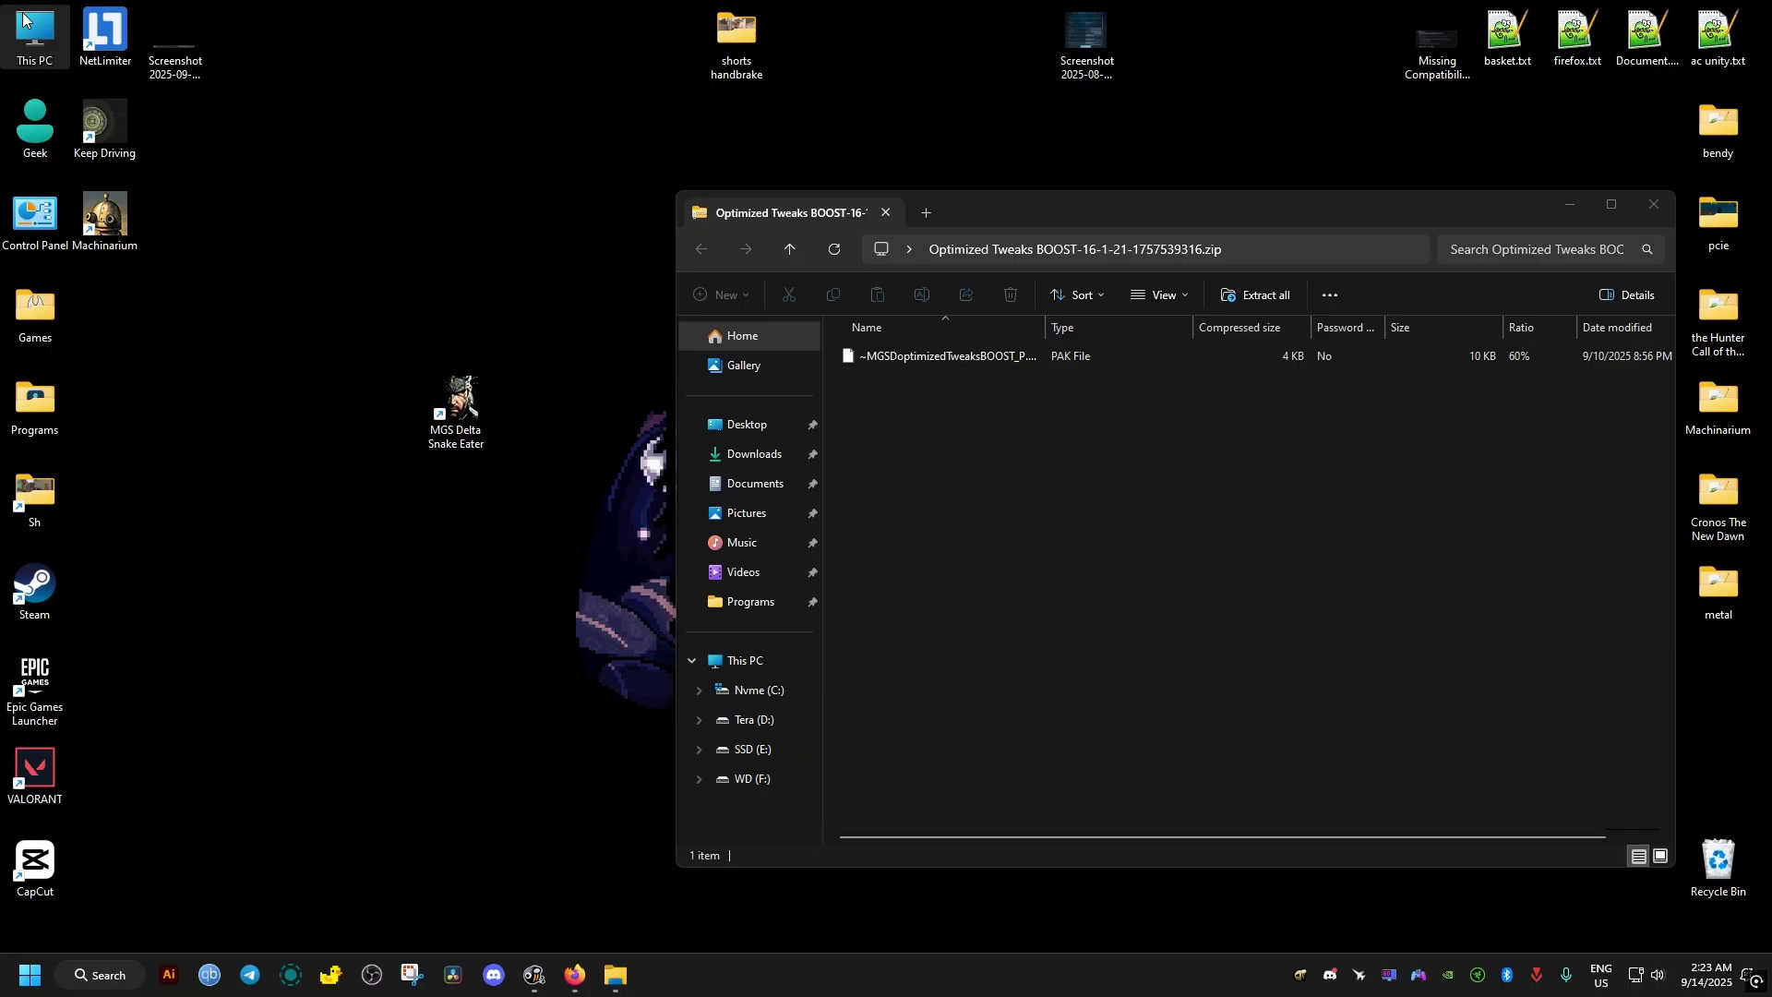
drag(1082, 242, 517, 175)
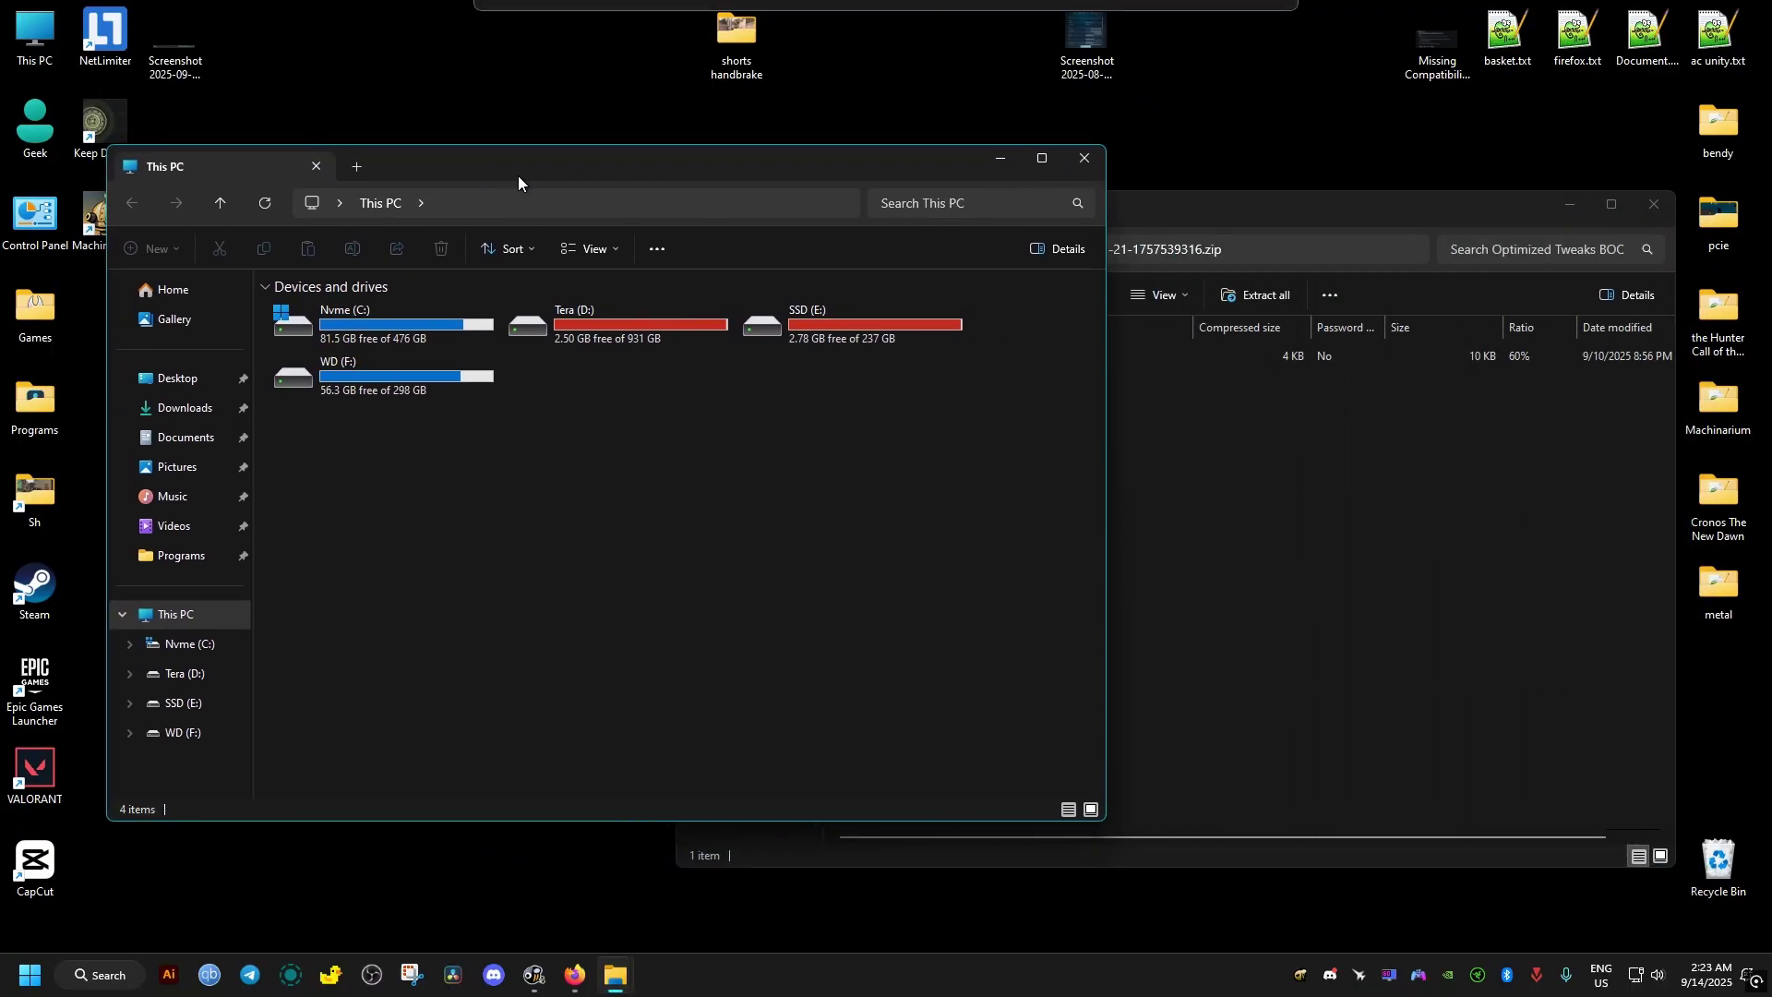
double_click(345, 319)
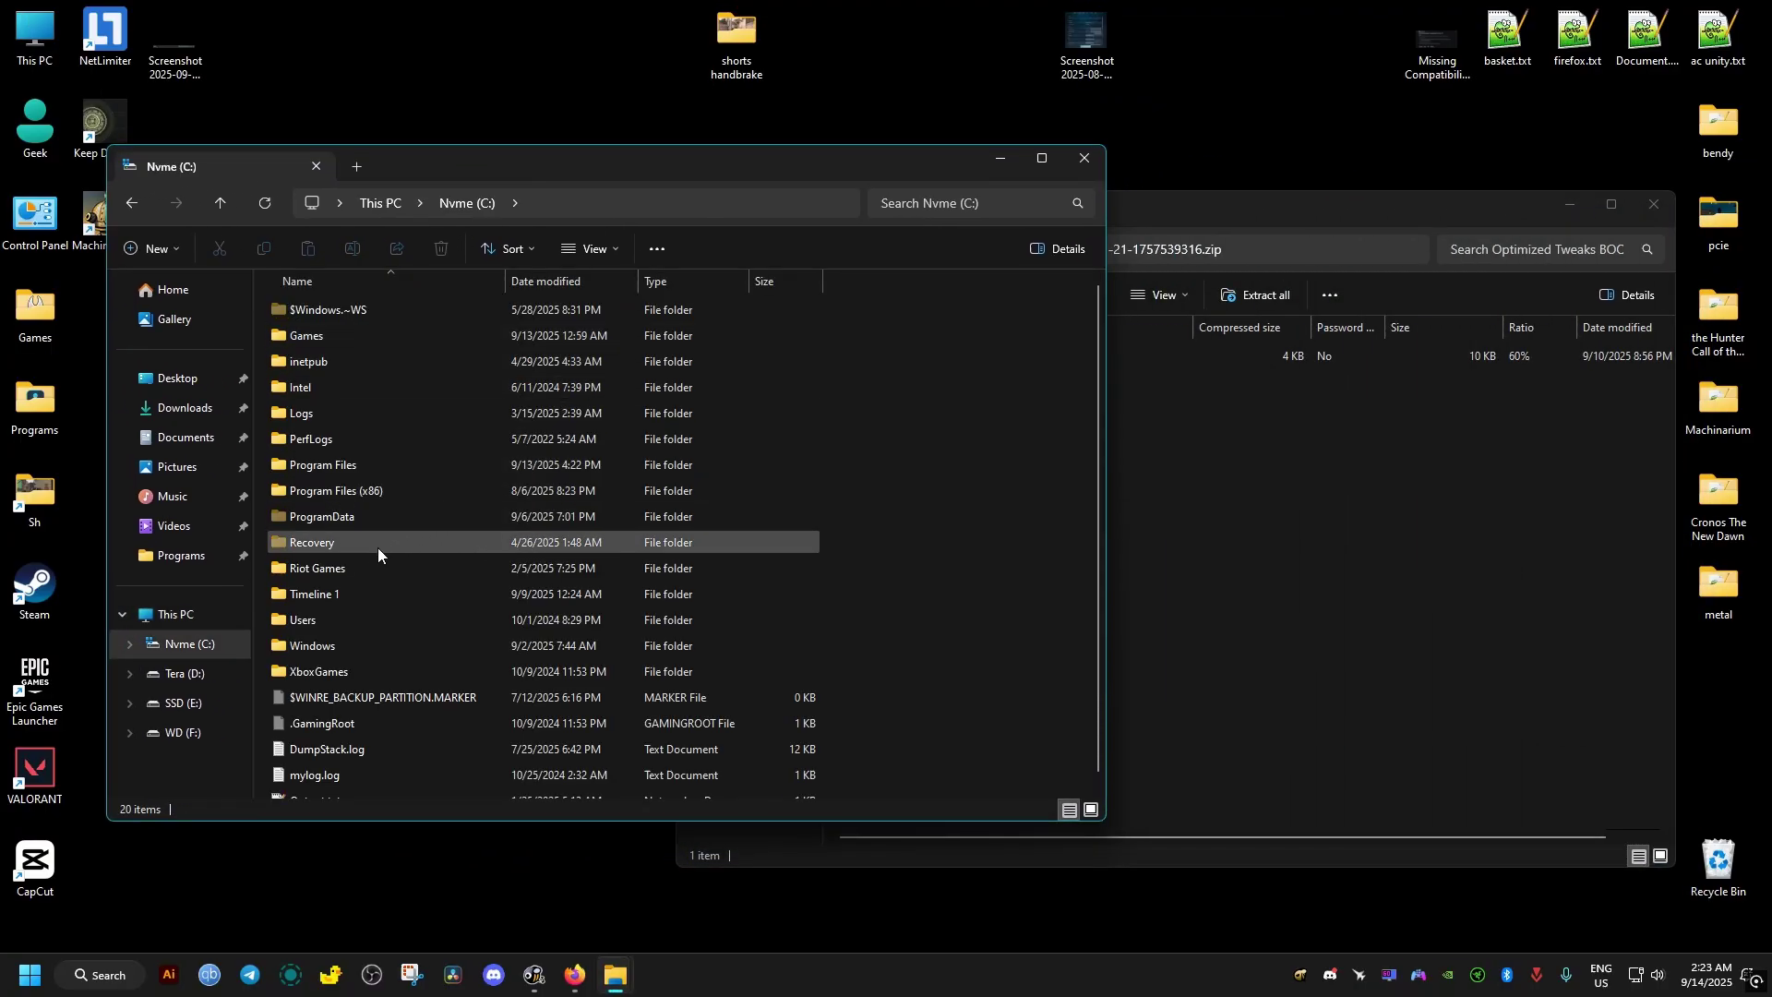
double_click(385, 492)
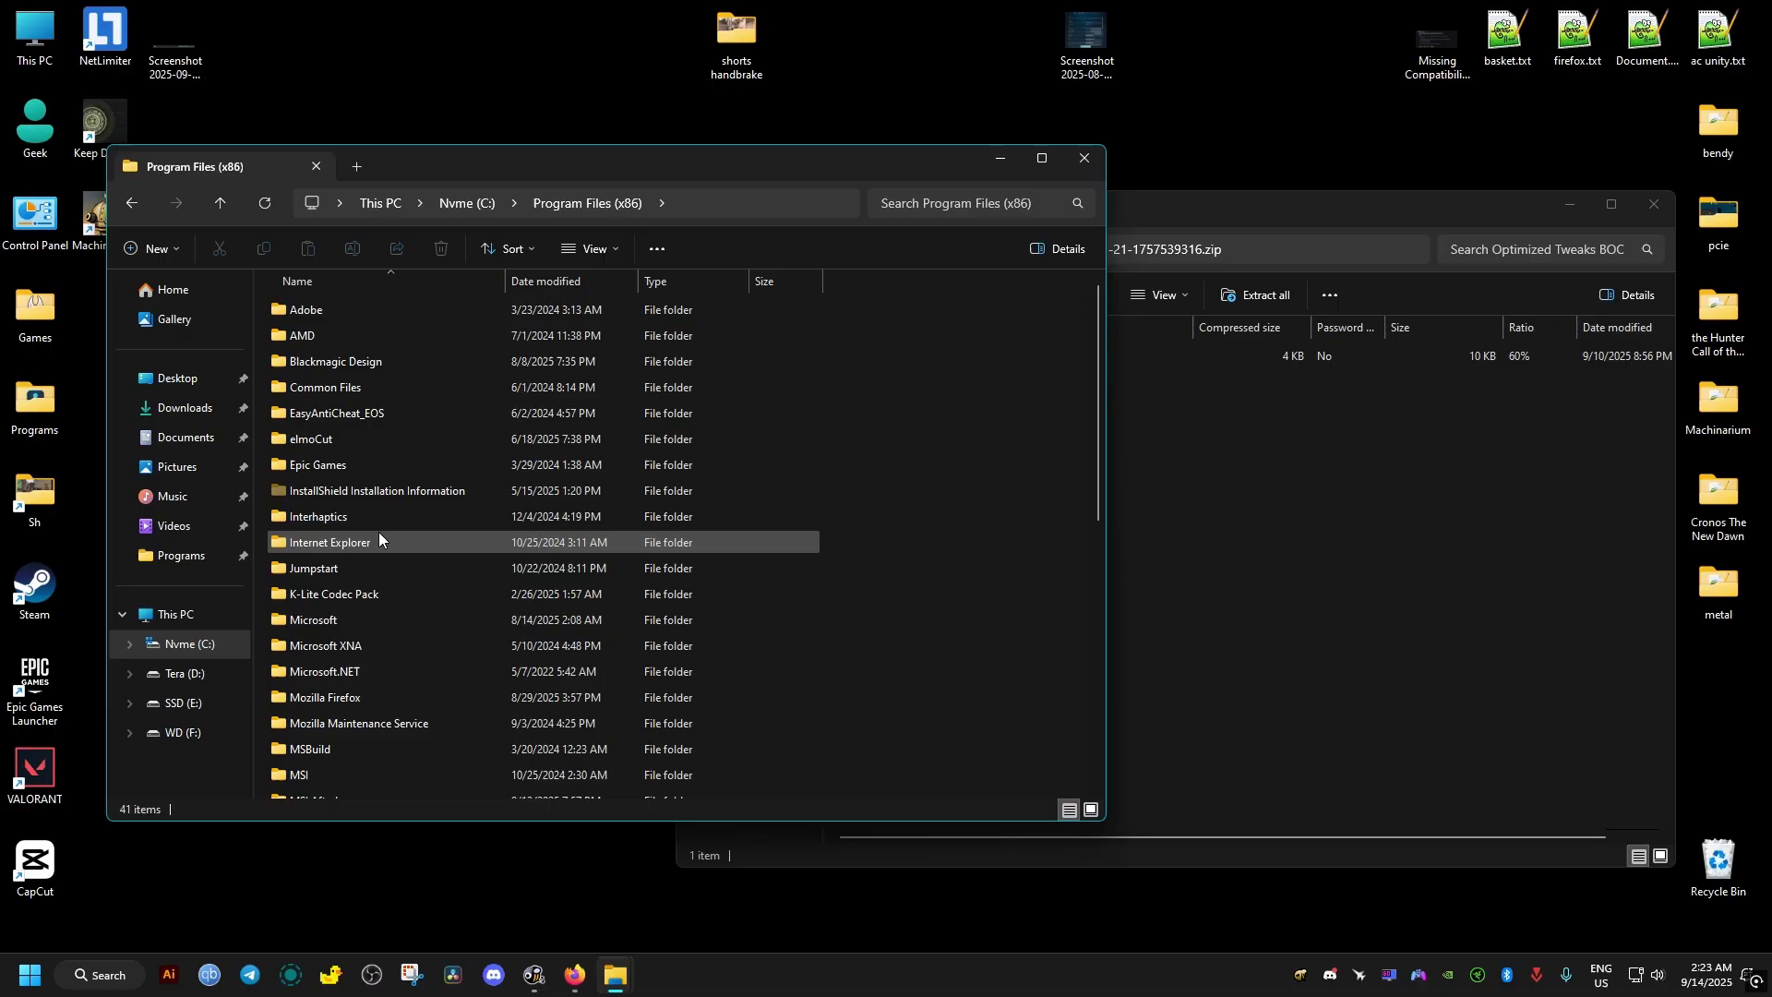
scroll(378, 531, down, 5)
double_click(318, 576)
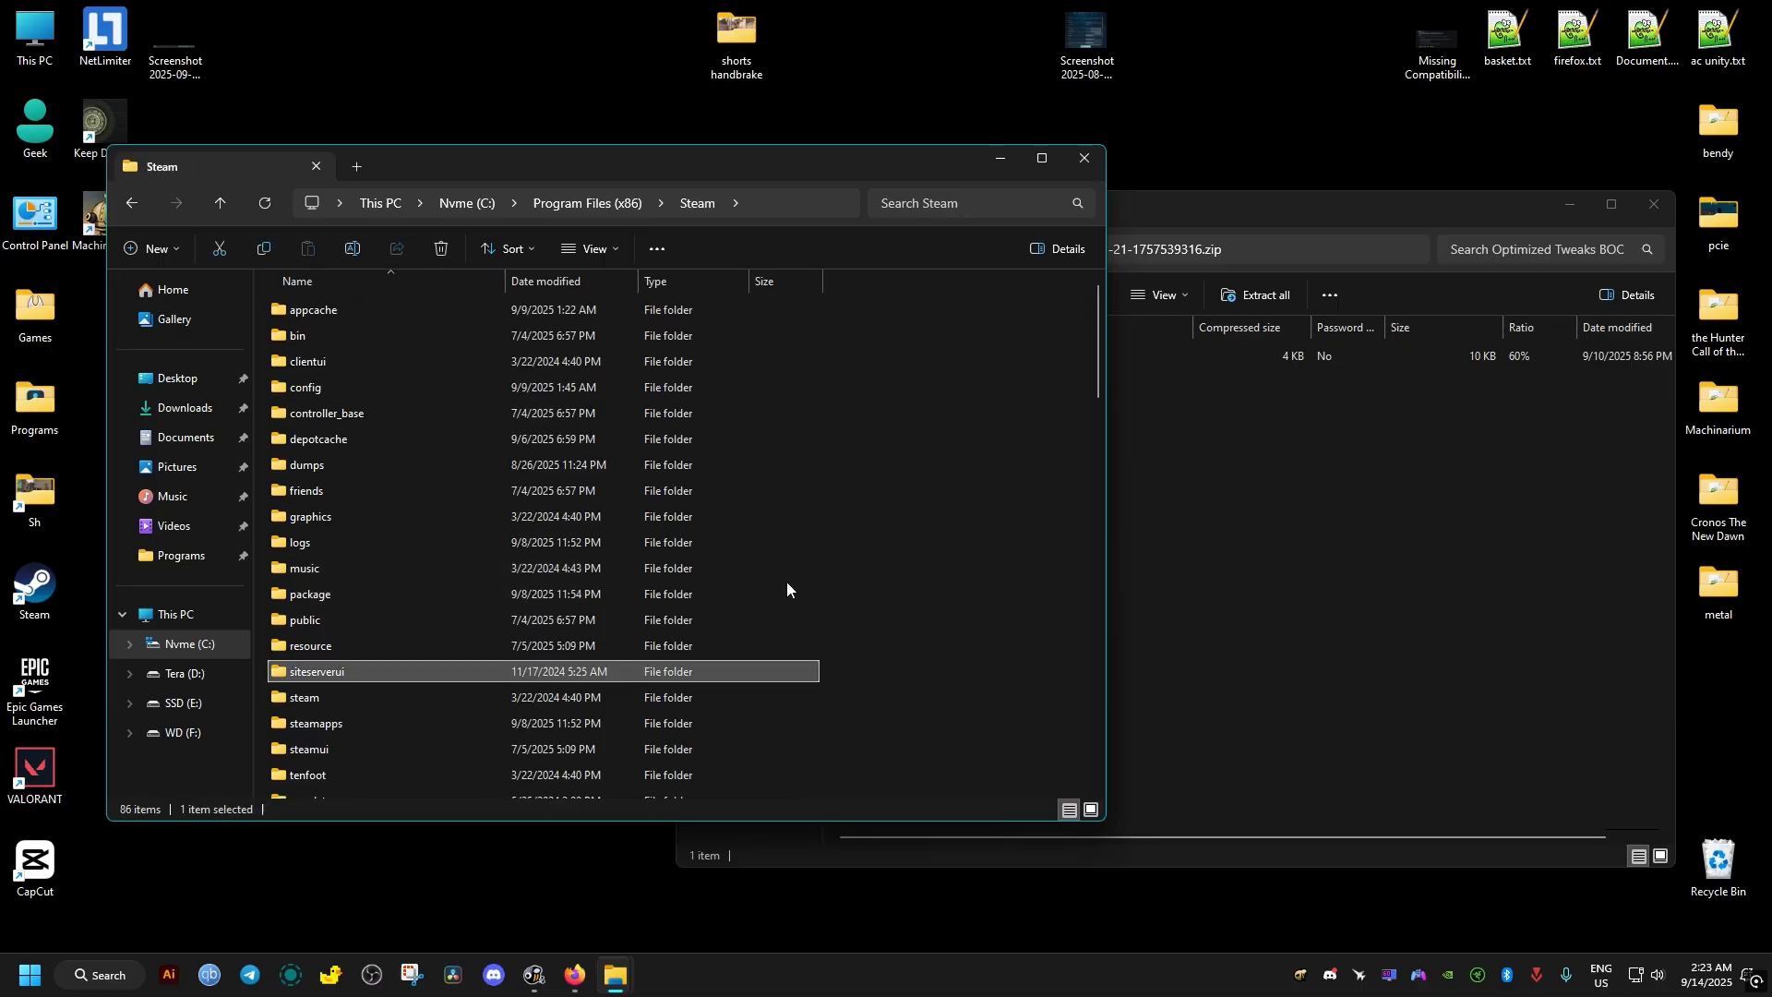
double_click(371, 725)
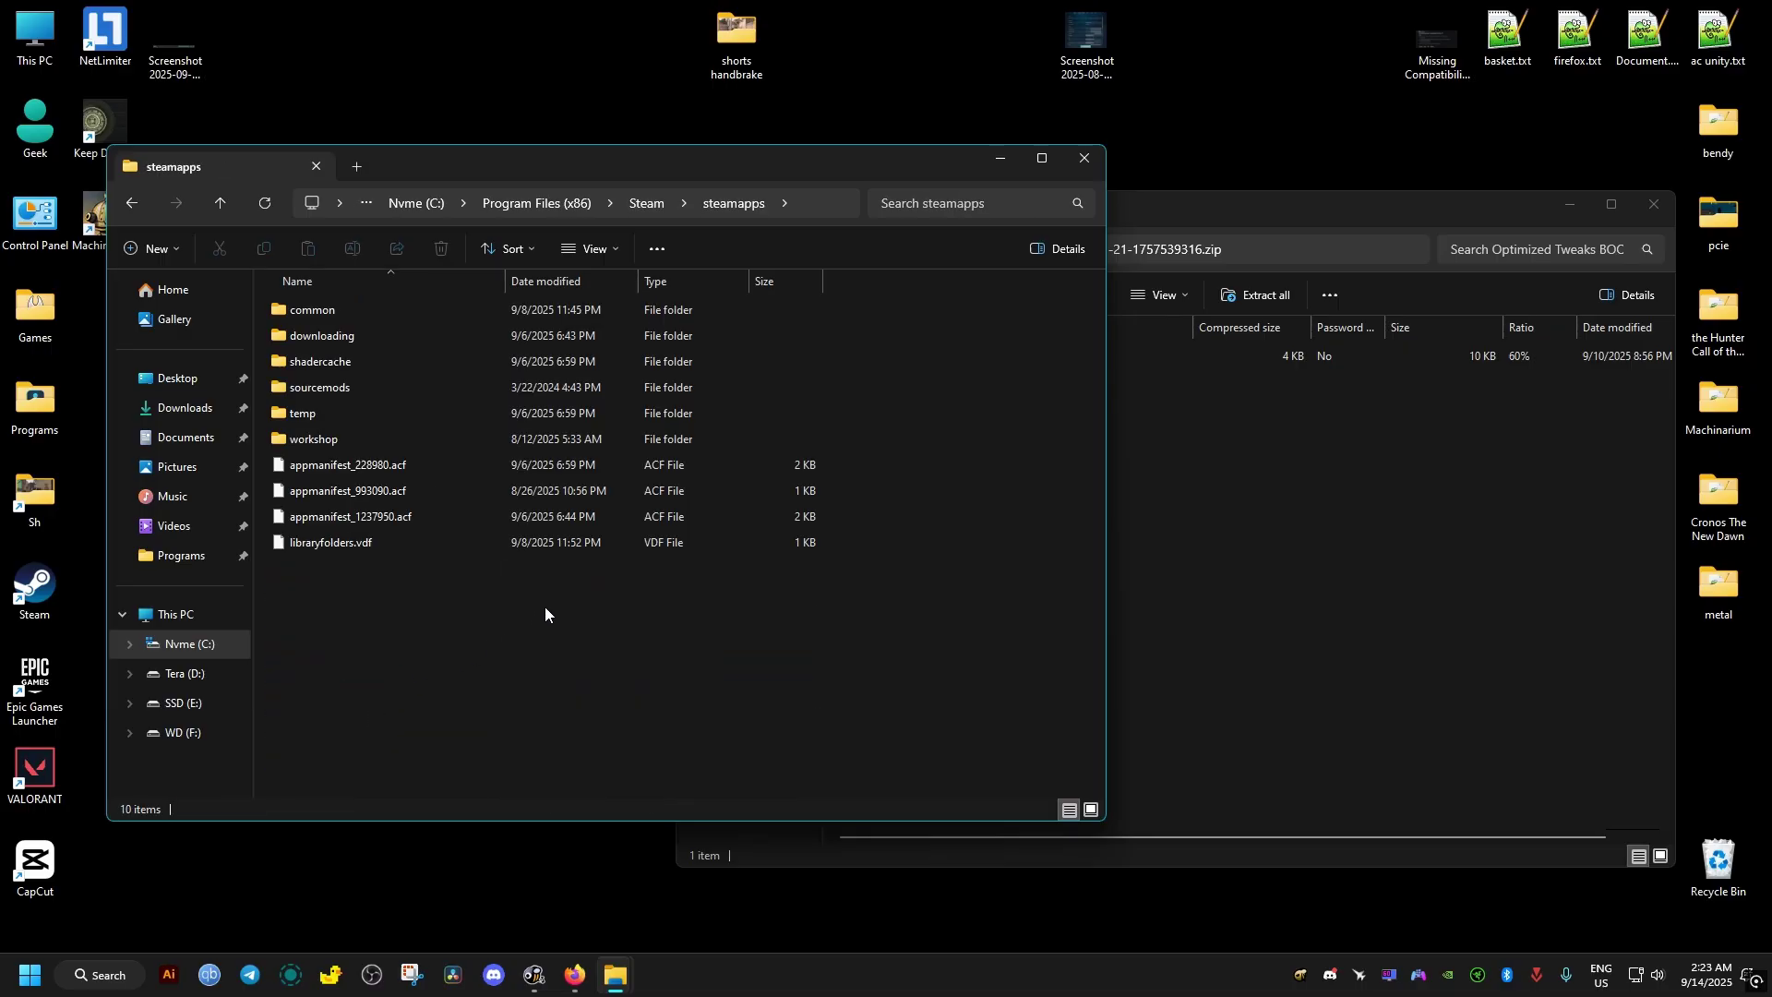
double_click(370, 314)
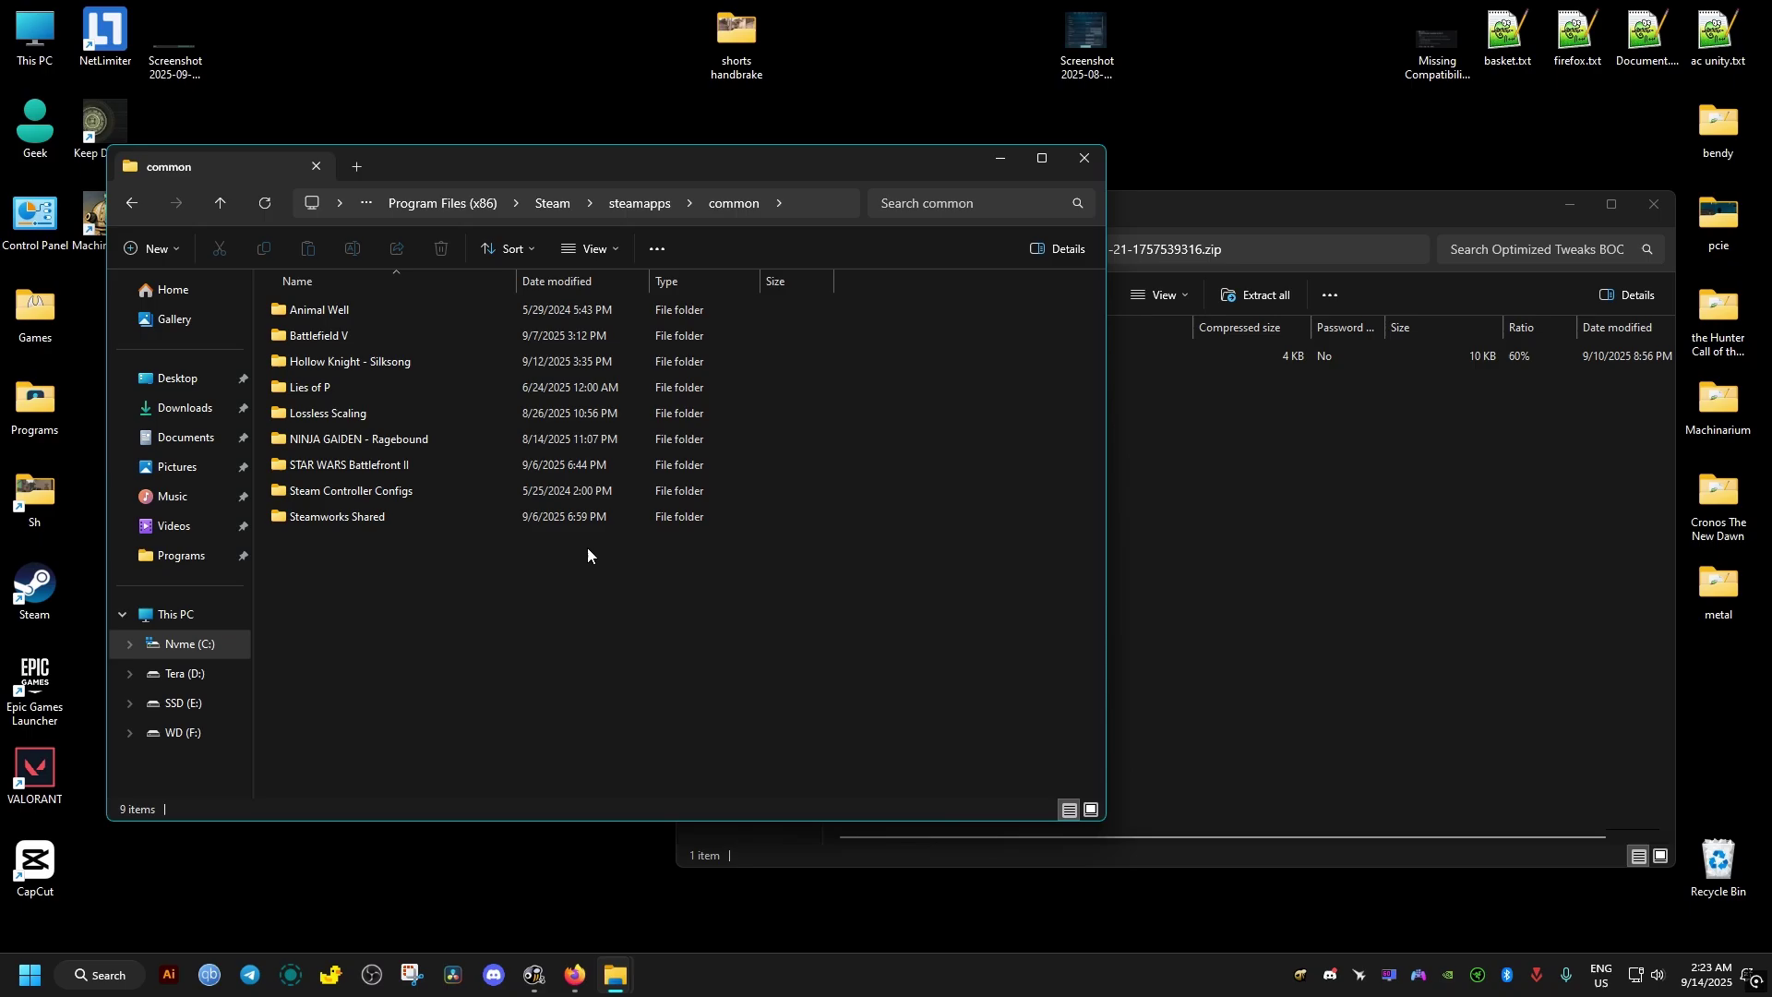
click(1084, 157)
Open WD (F:) > MGS Delta Snake Eater > MGSDelta > Content in a new This PC window
double_click(4, 34)
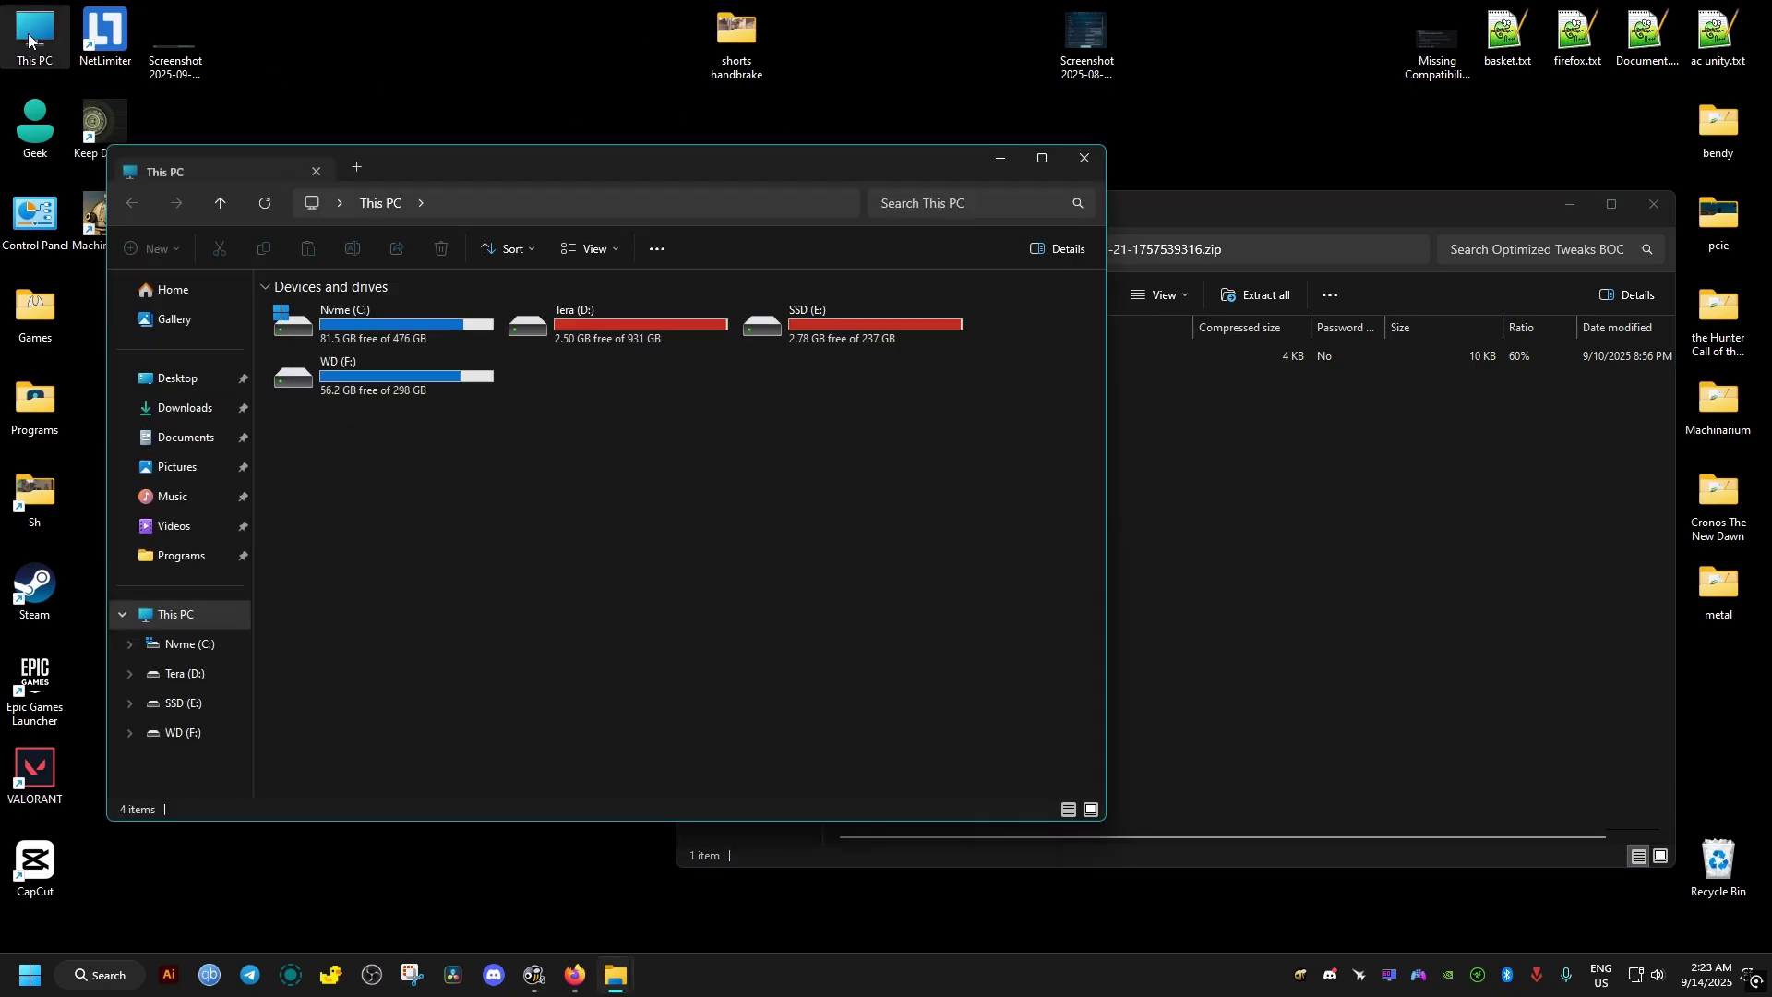
double_click(421, 382)
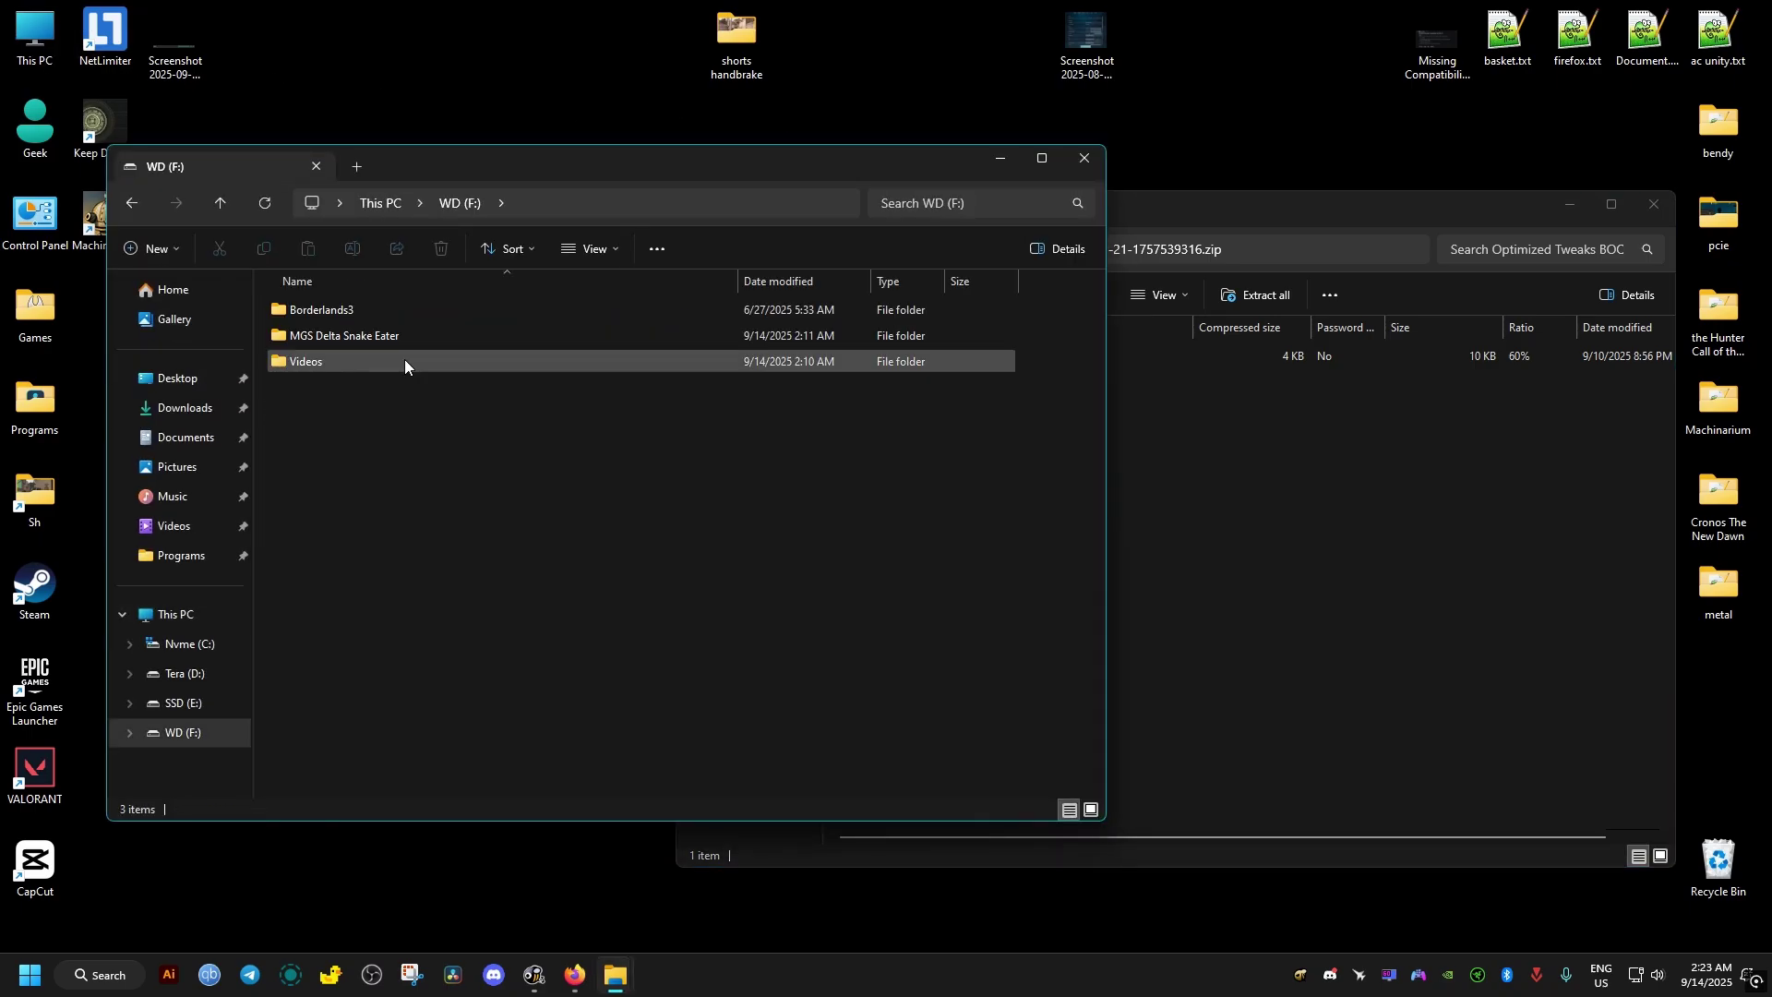
click(402, 334)
double_click(390, 334)
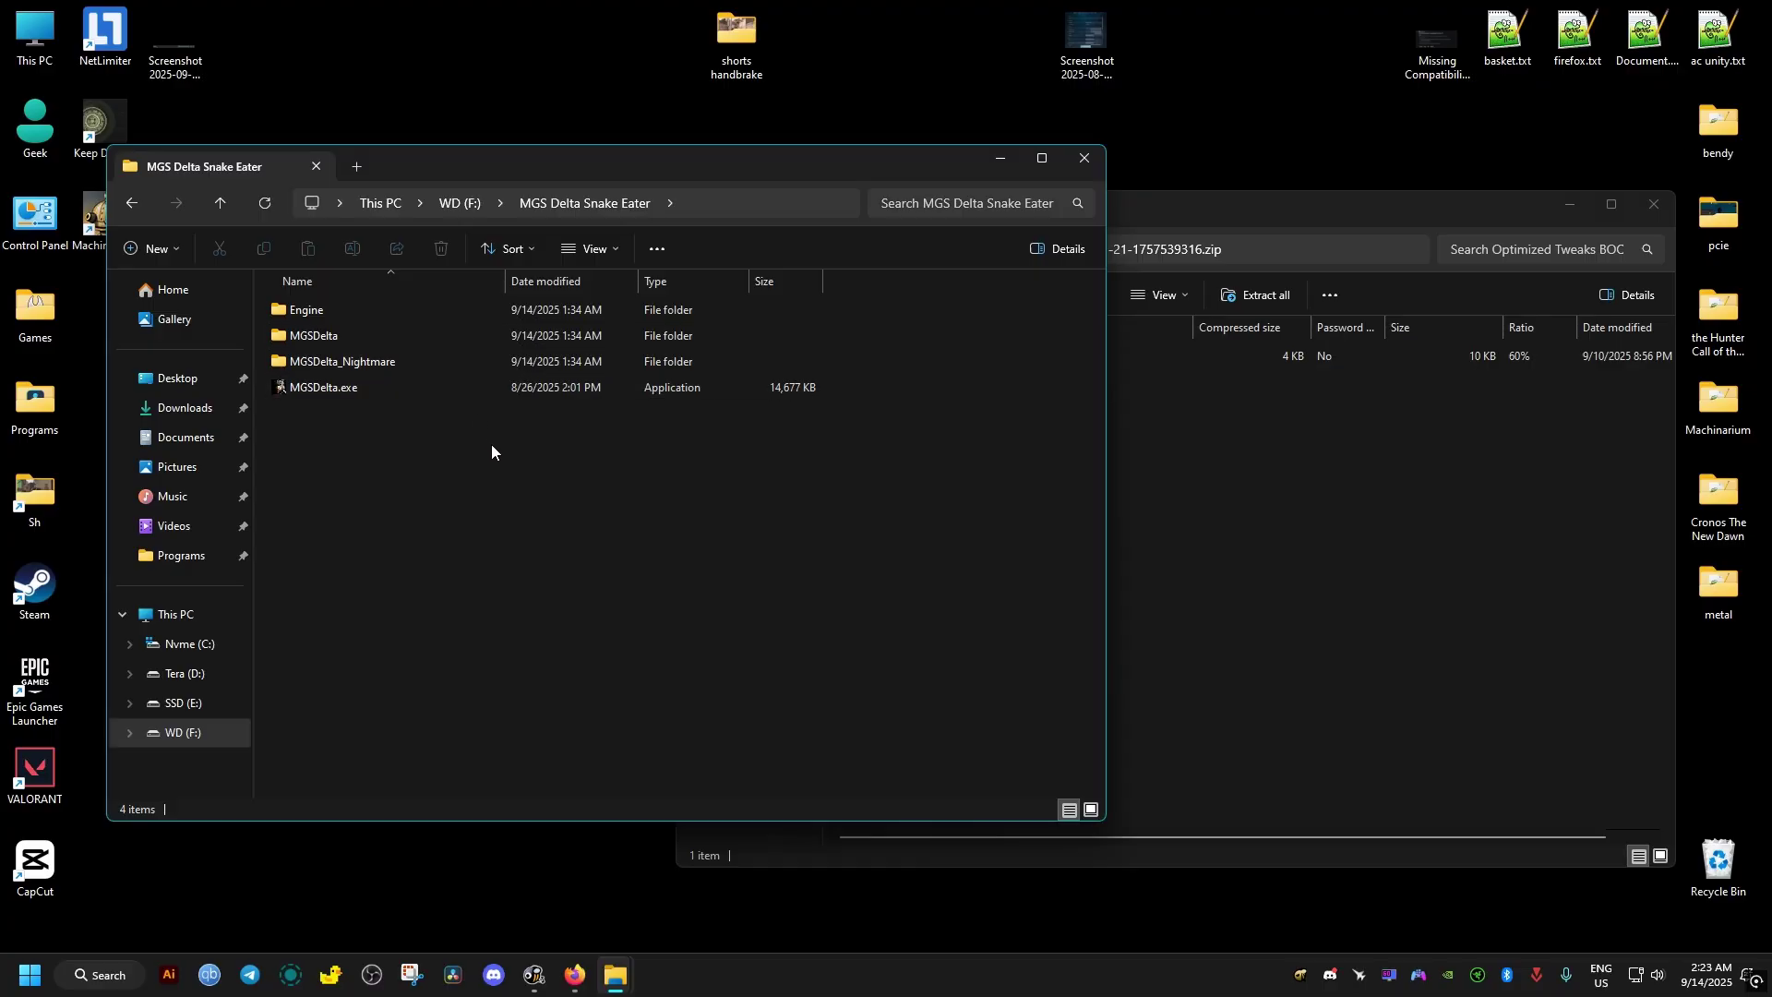
double_click(425, 341)
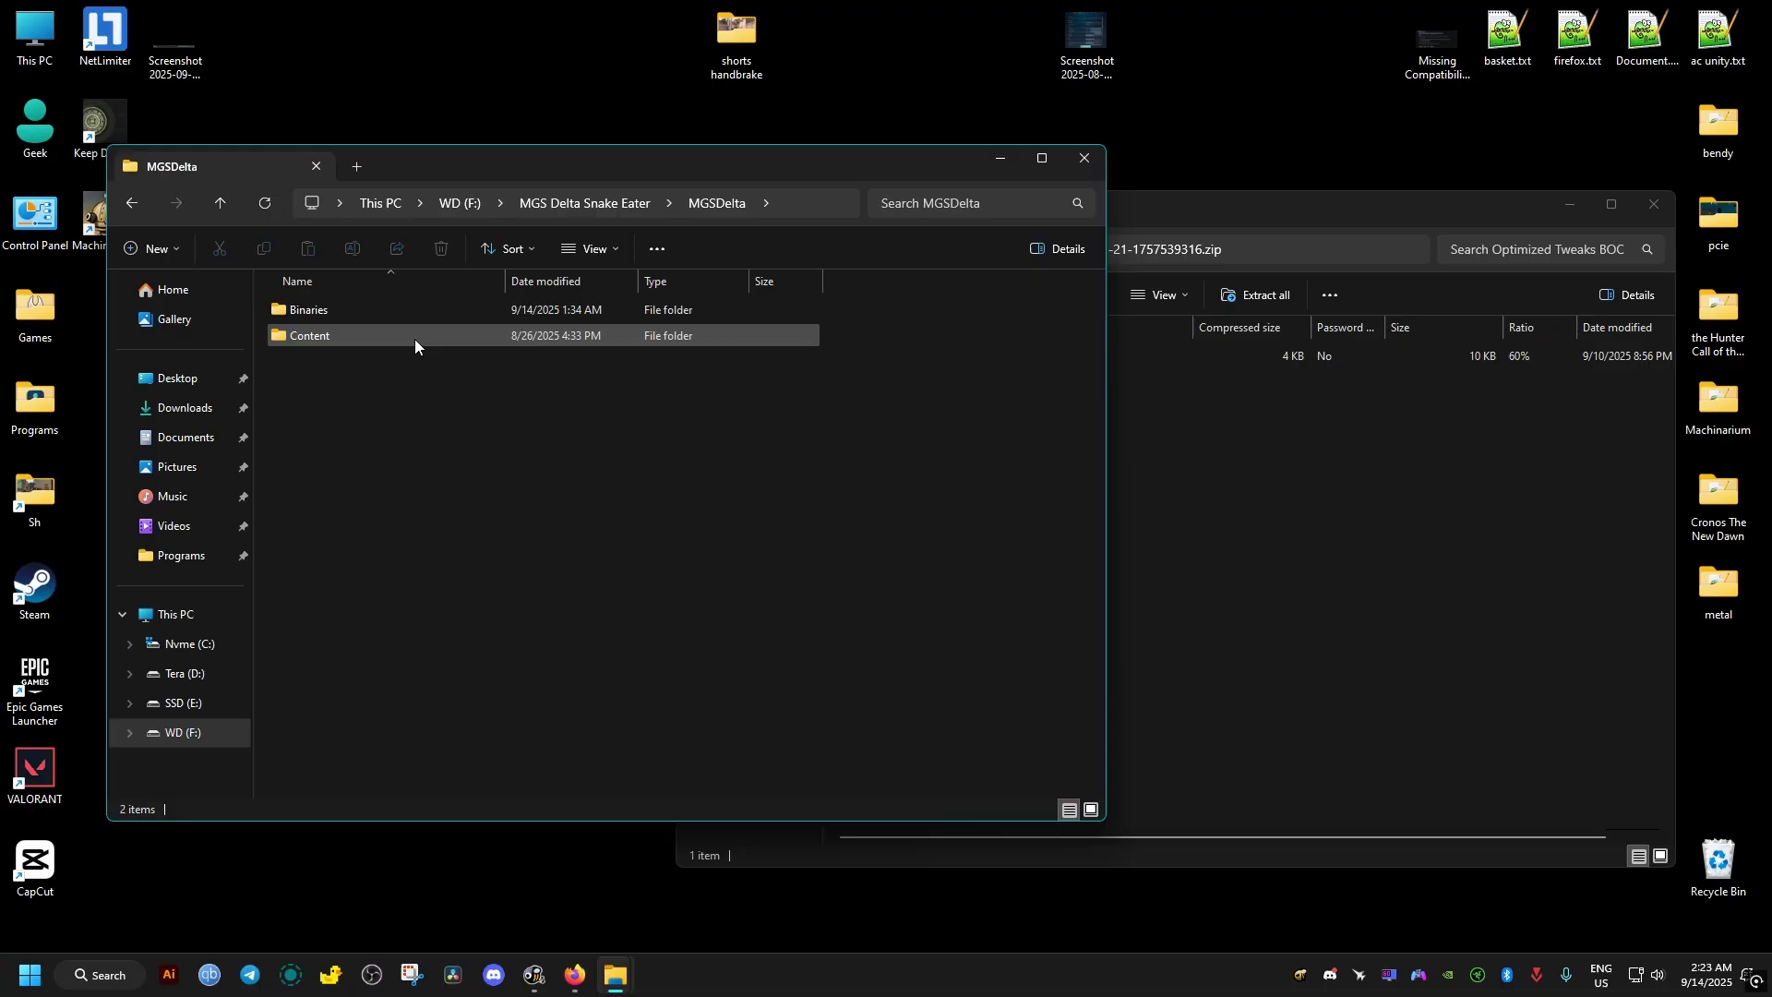
double_click(414, 346)
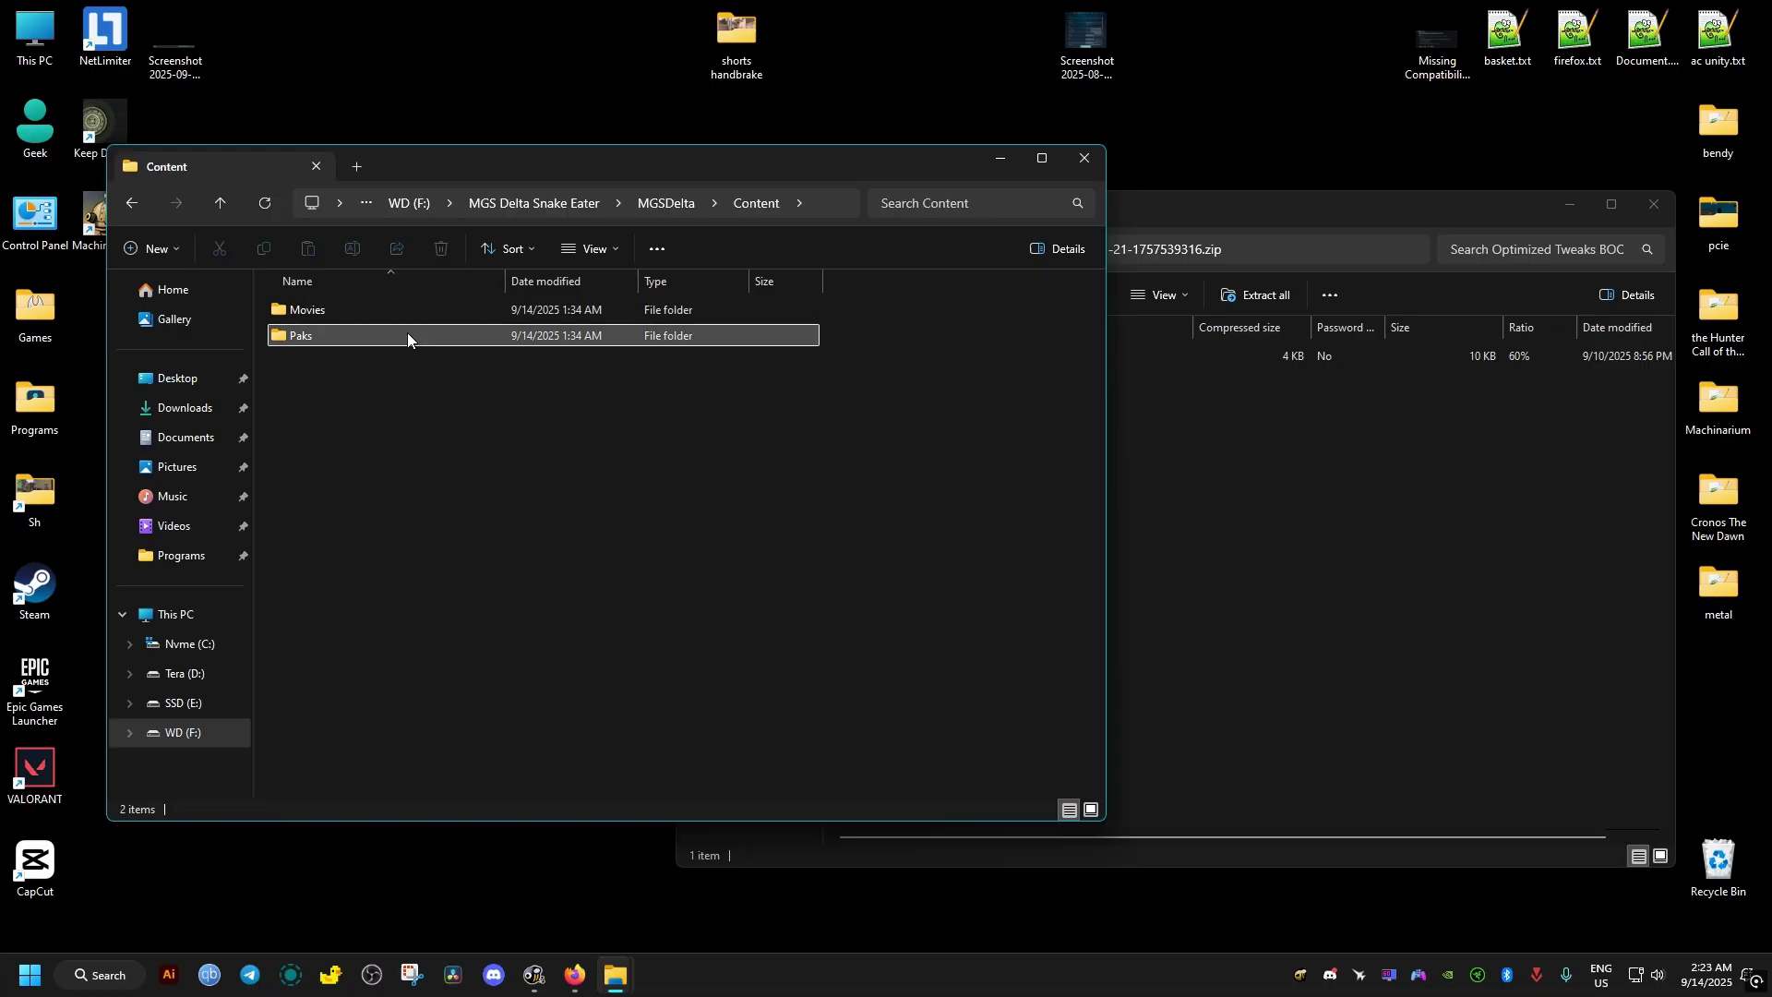
Create a new folder named ~mods inside Paks and open it
double_click(407, 334)
right_click(417, 611)
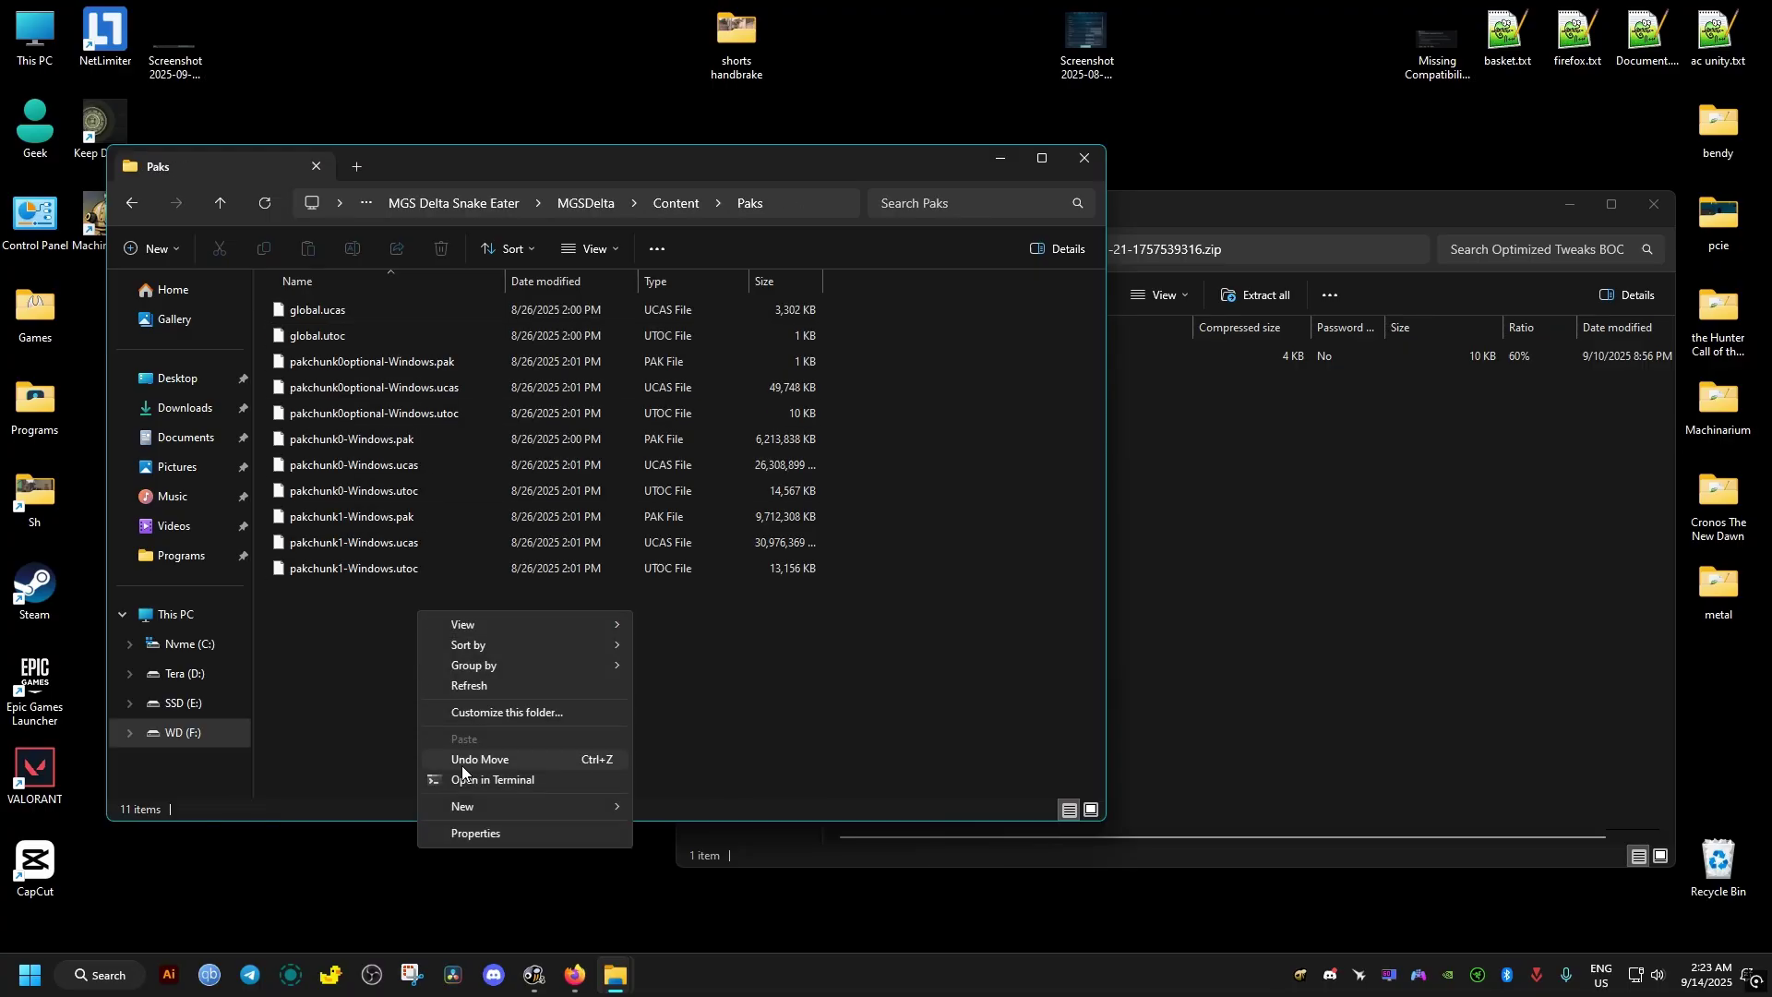
mouse_move(523, 806)
click(703, 803)
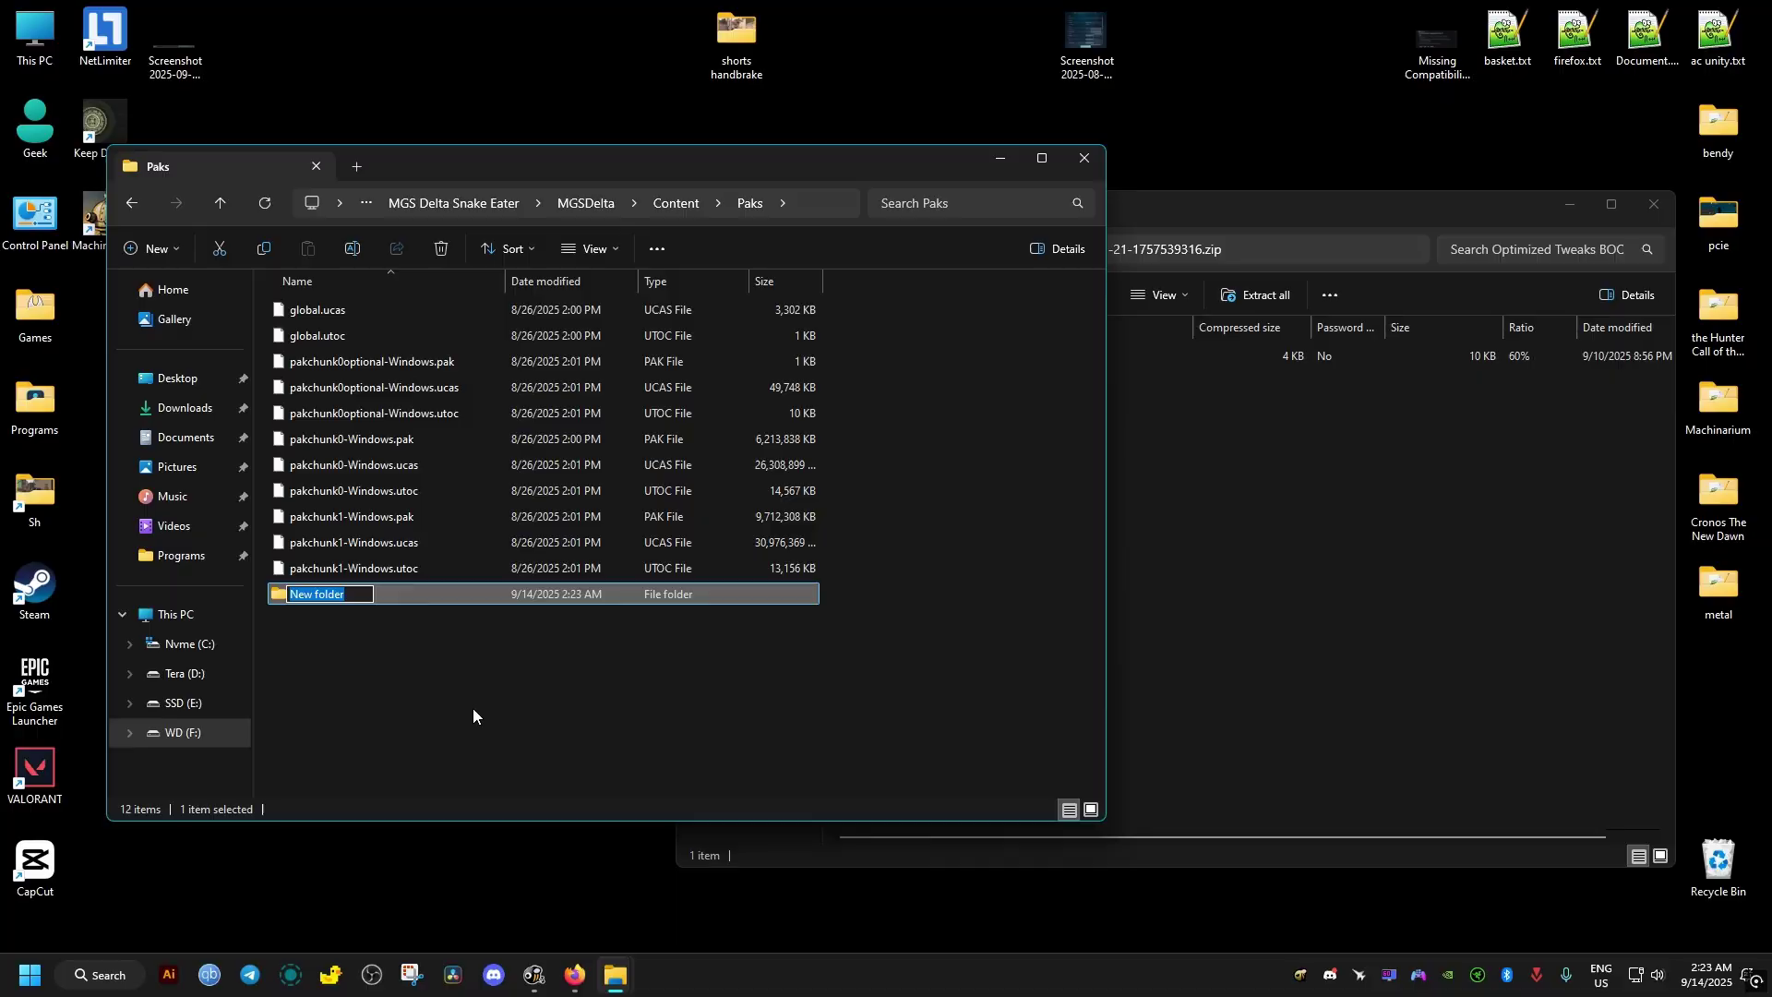
text(~)
text(mods)
click(456, 662)
double_click(369, 598)
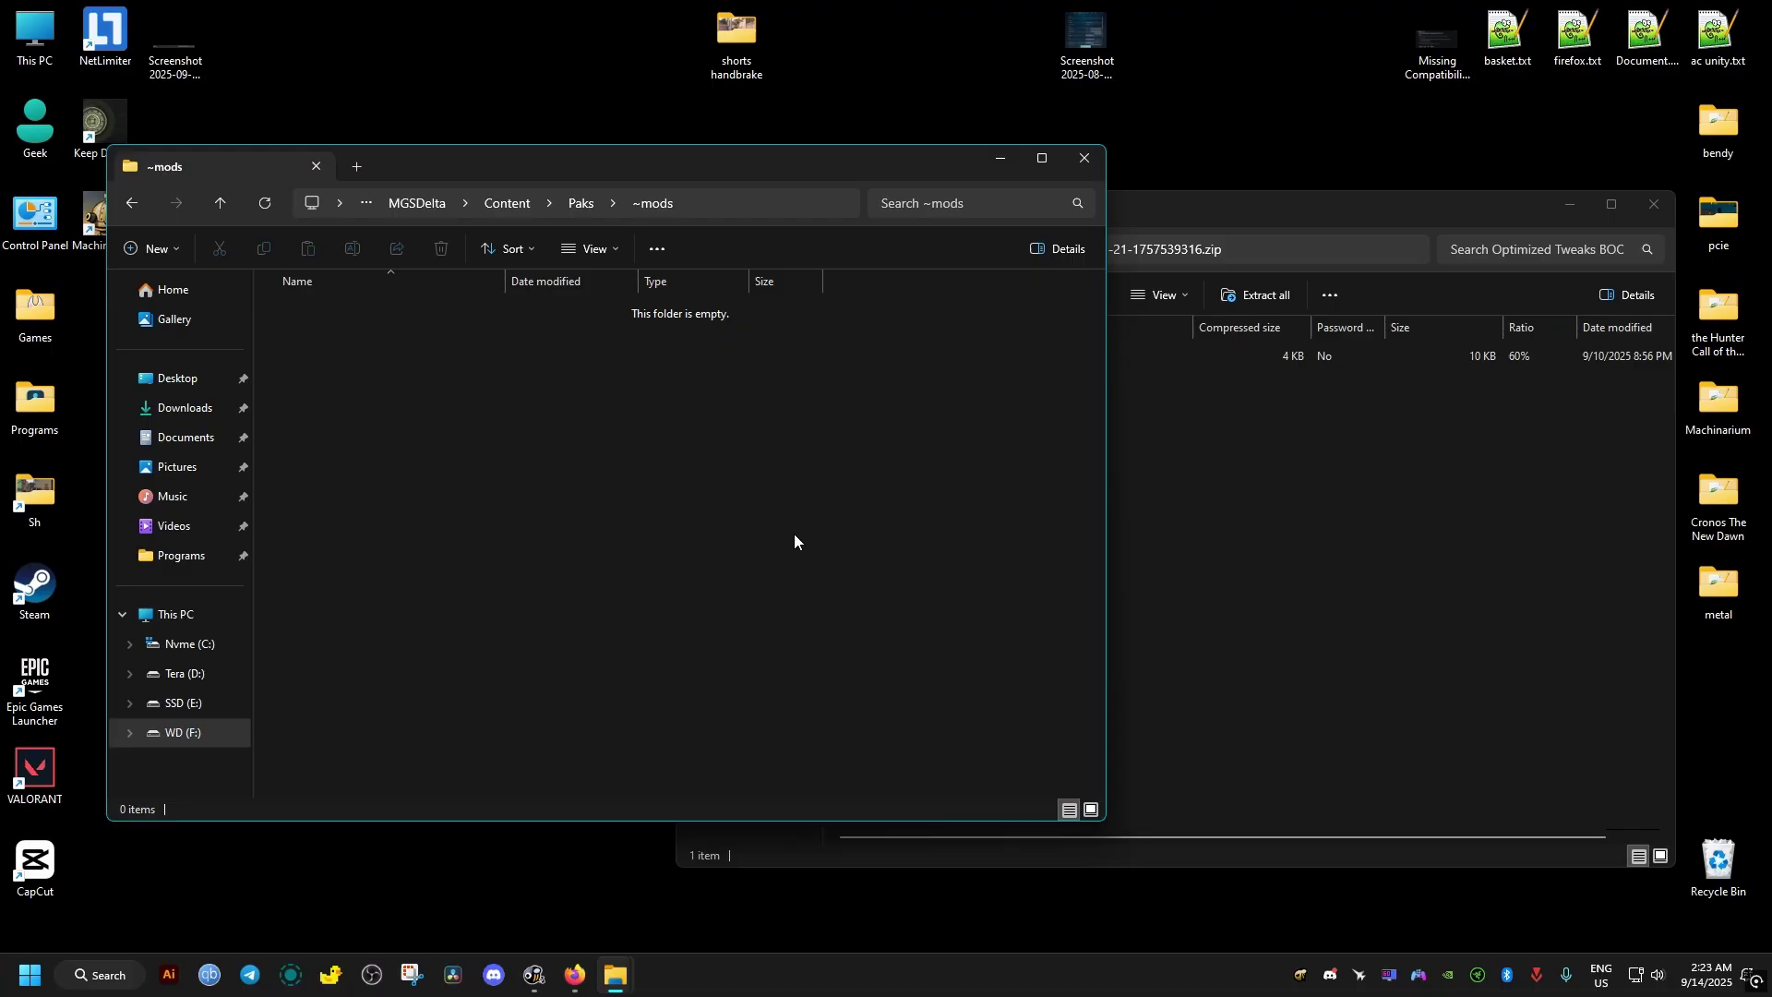
Move ~MGSDoptimizedTweaksBOOST_P.pak from the zip into ~mods and close the zip window
click(1226, 465)
drag(926, 358, 501, 467)
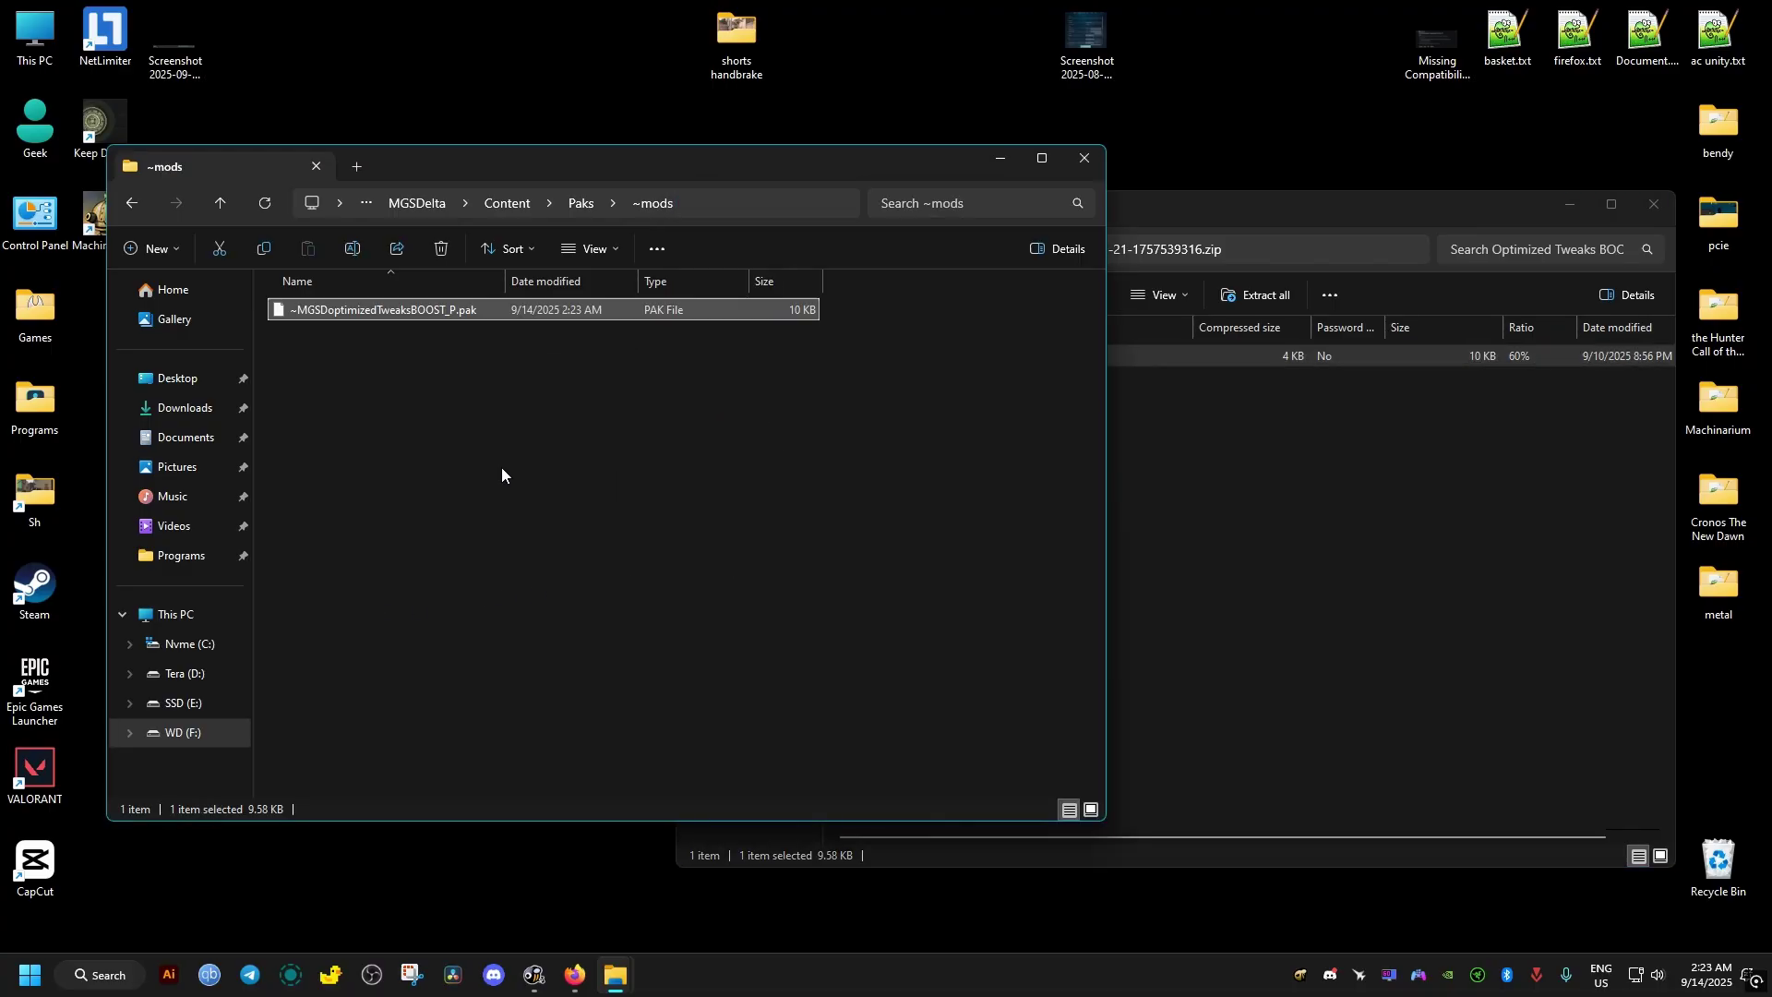
click(1669, 198)
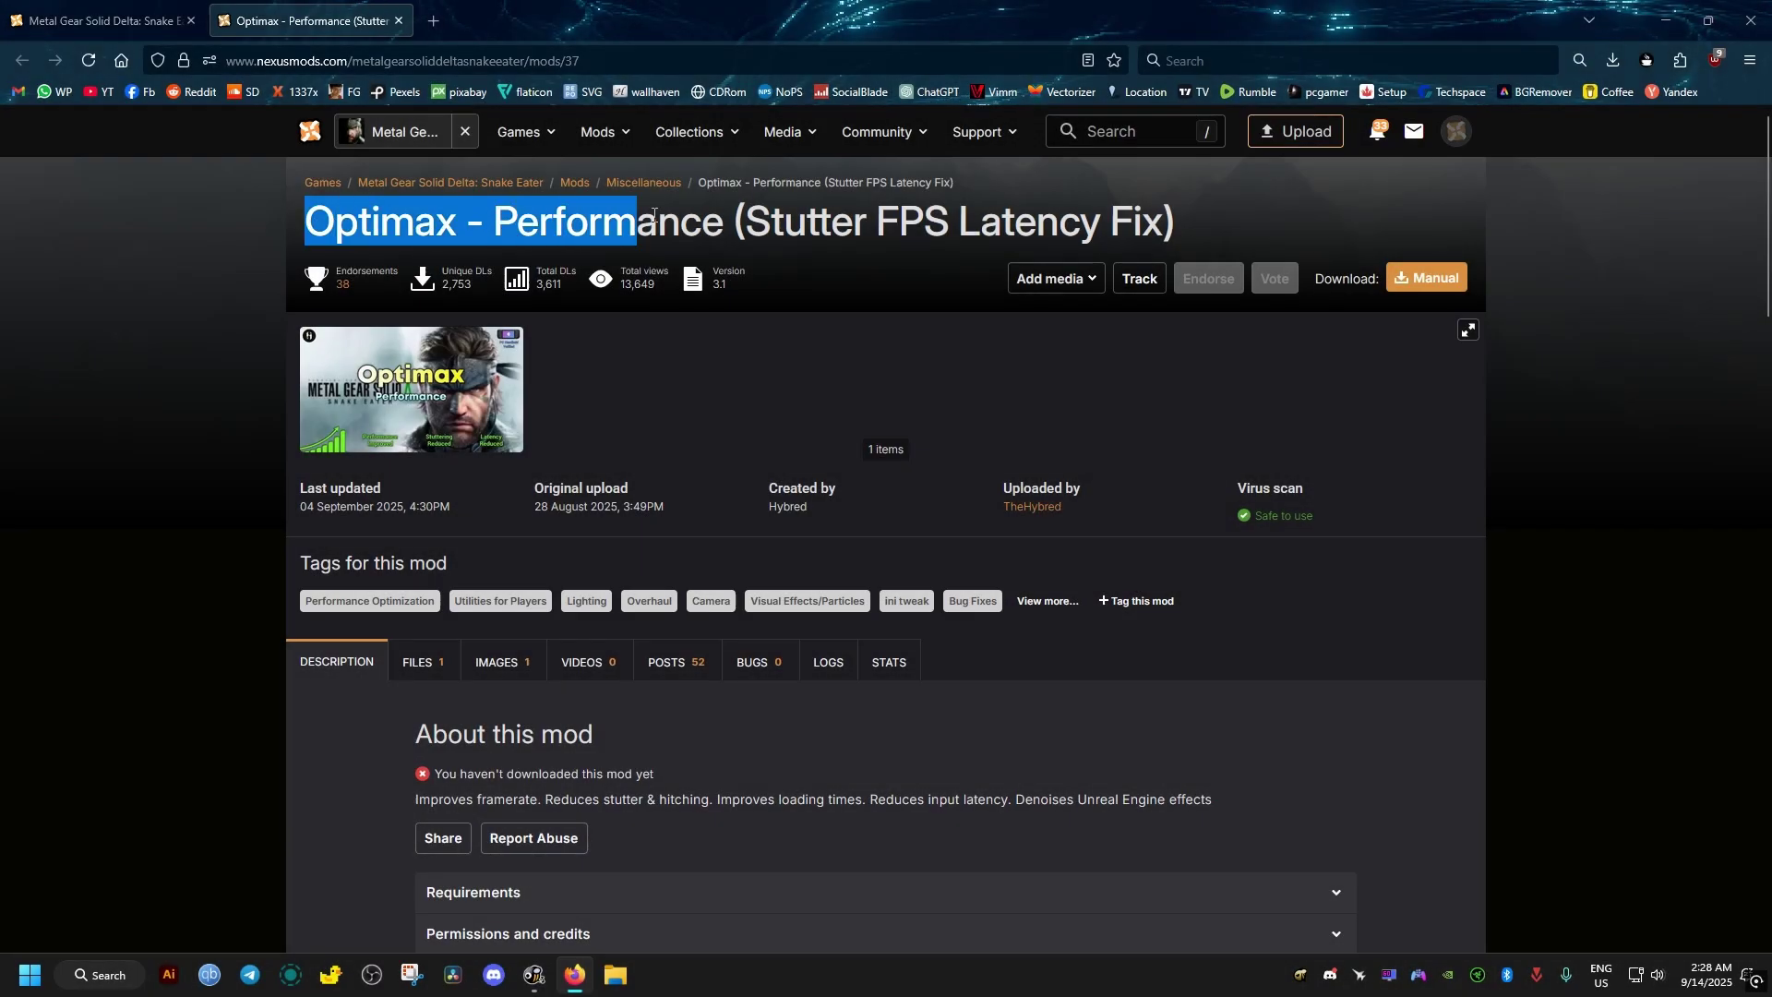
Show the Optimax - Performance FILES list and start its manual slow download
drag(310, 226, 1038, 257)
click(689, 417)
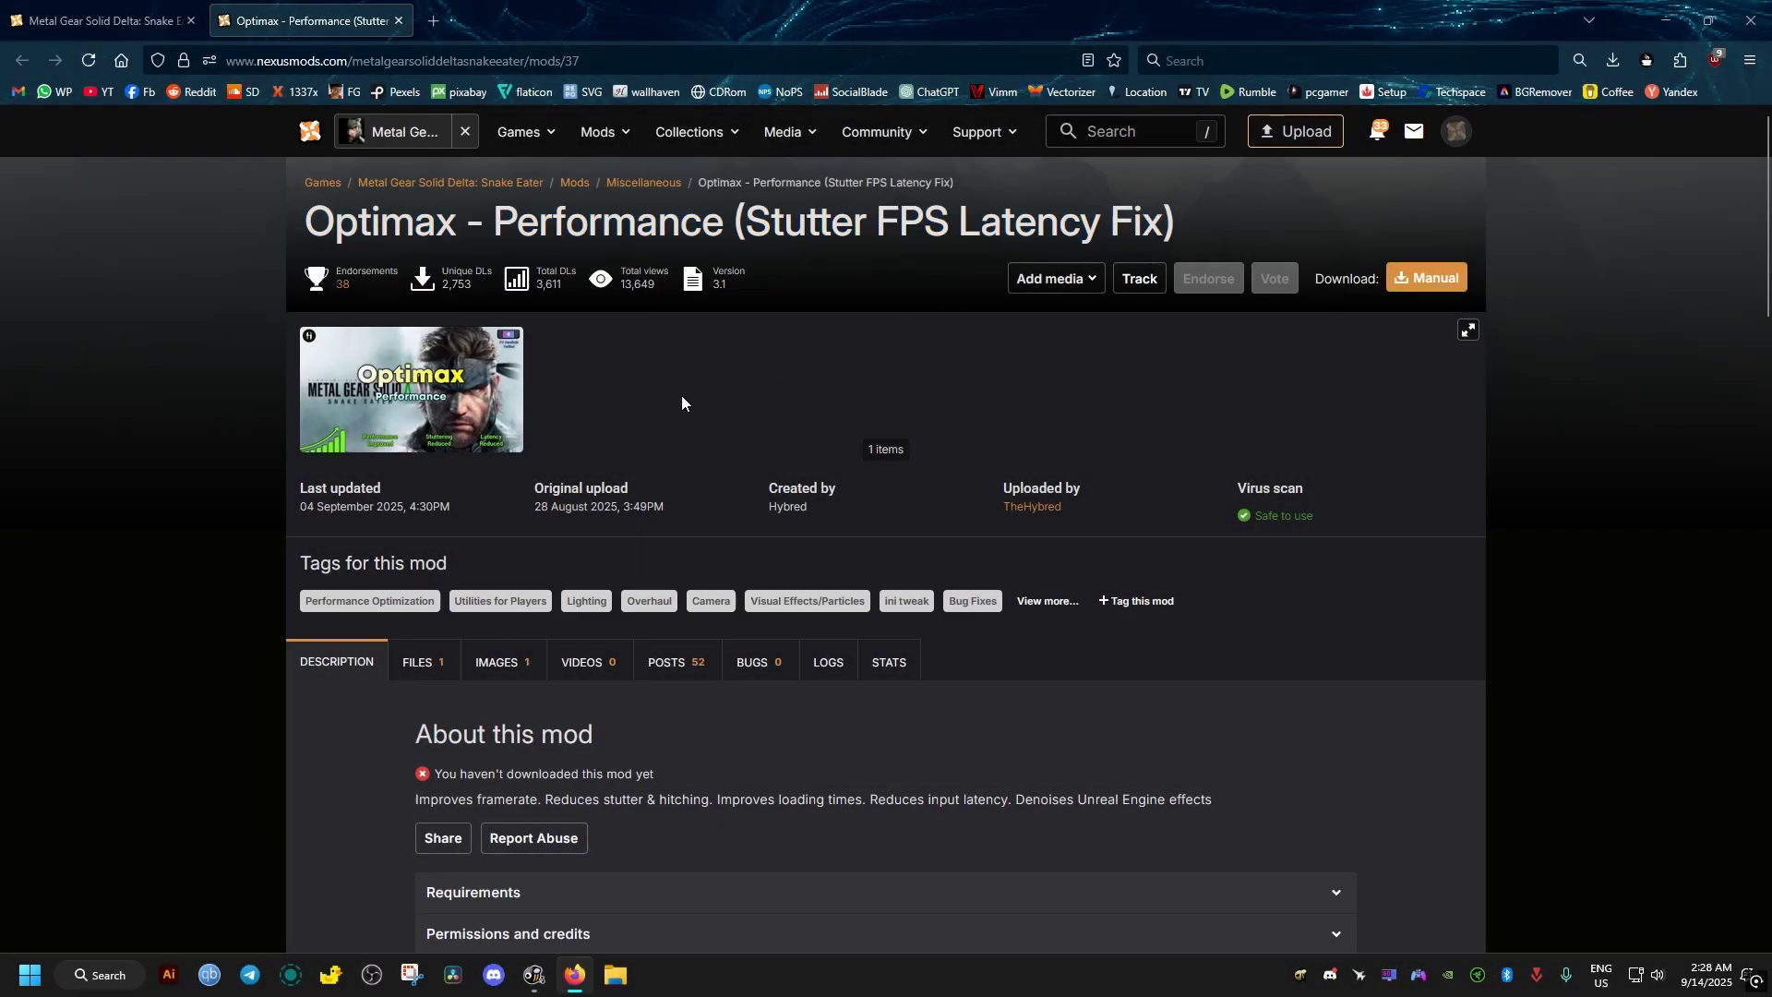
scroll(760, 415, down, 3)
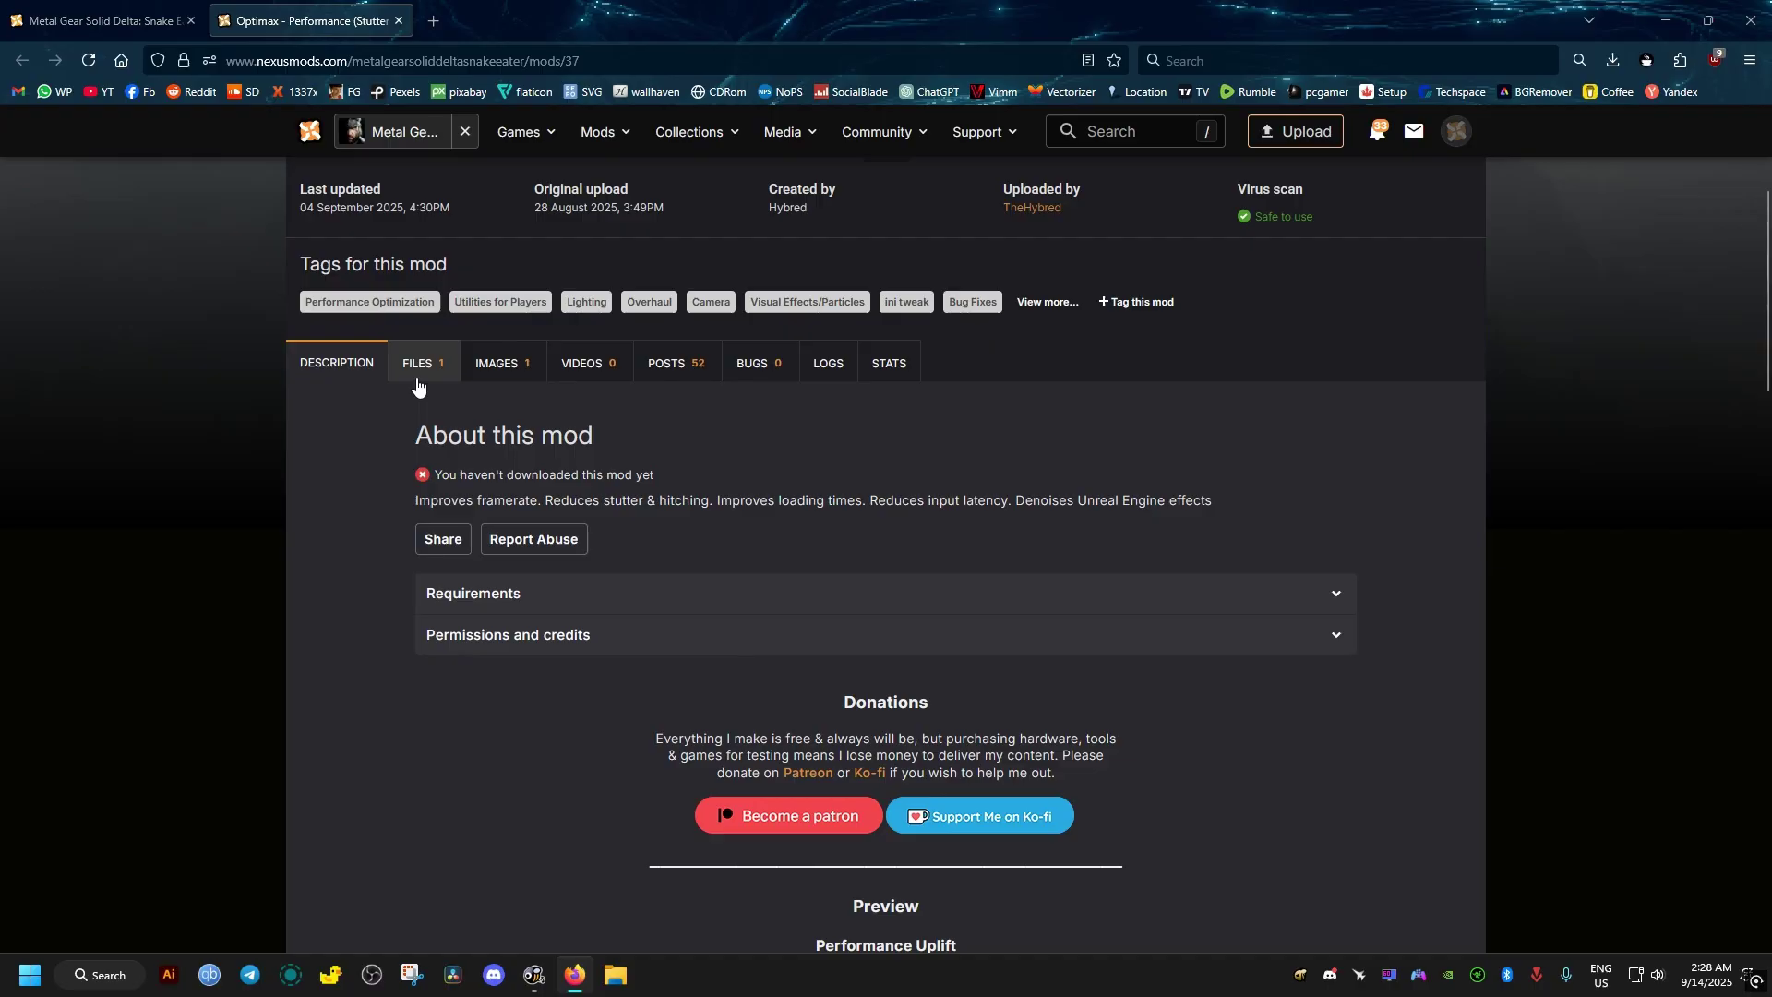
click(422, 363)
click(489, 675)
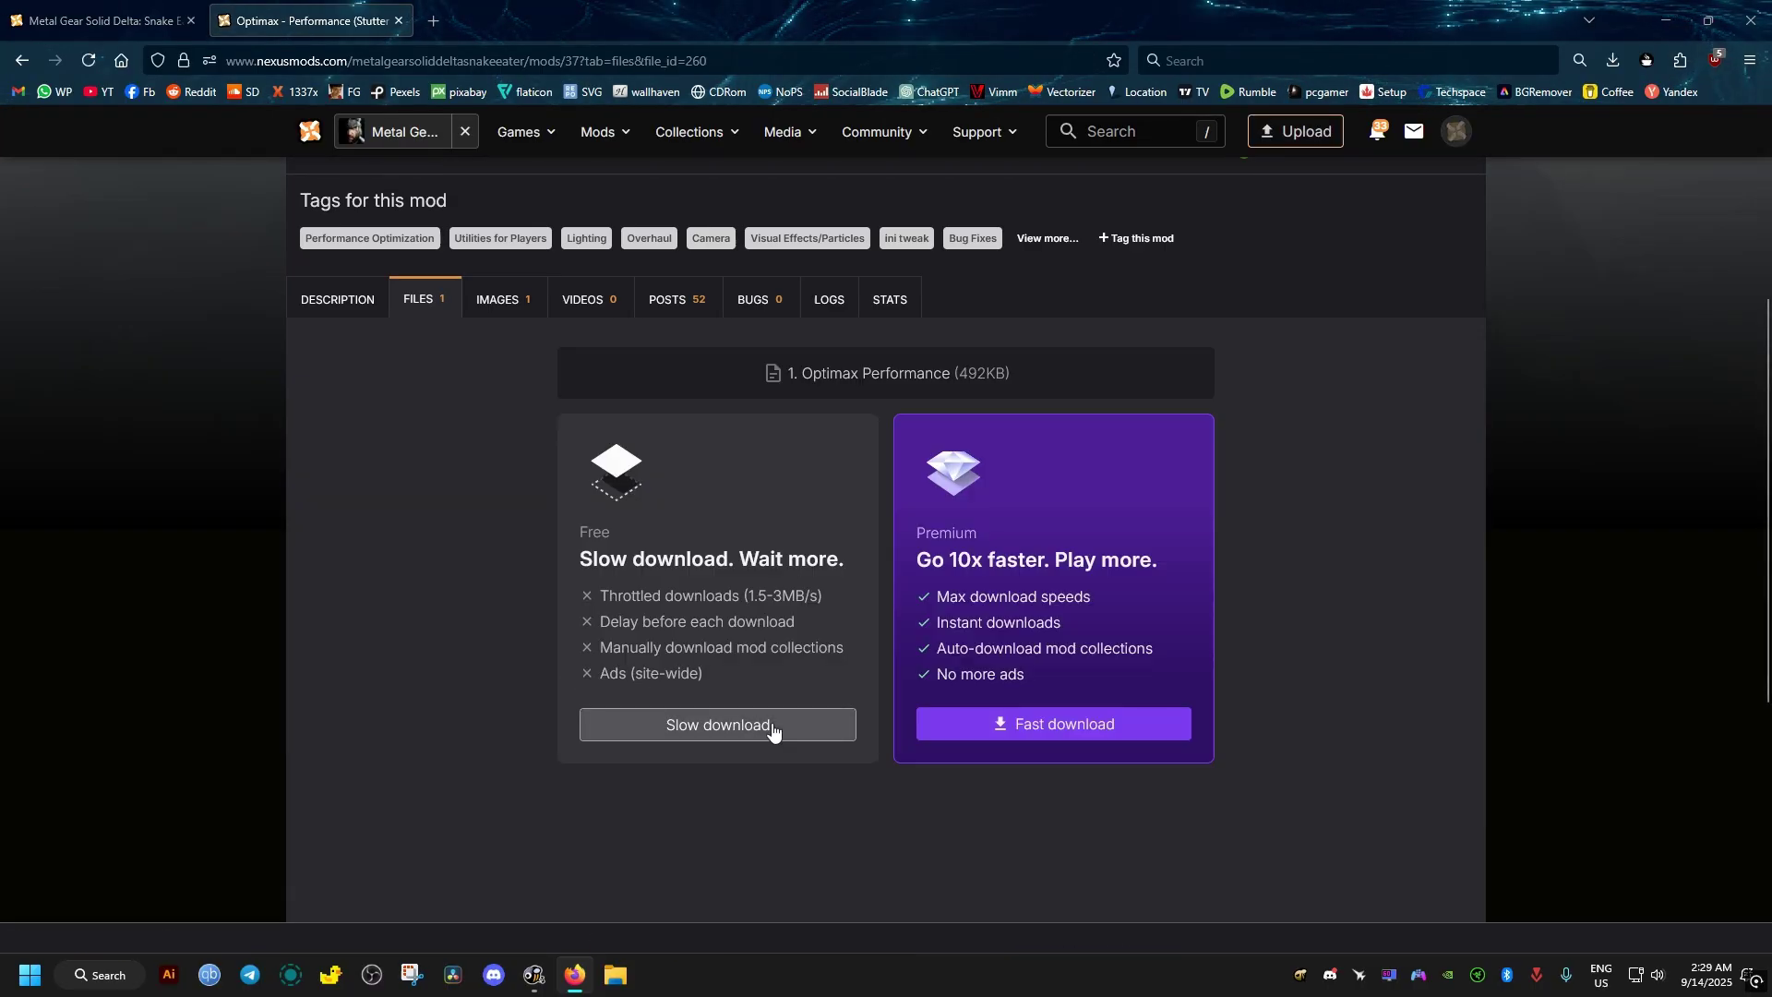
click(771, 726)
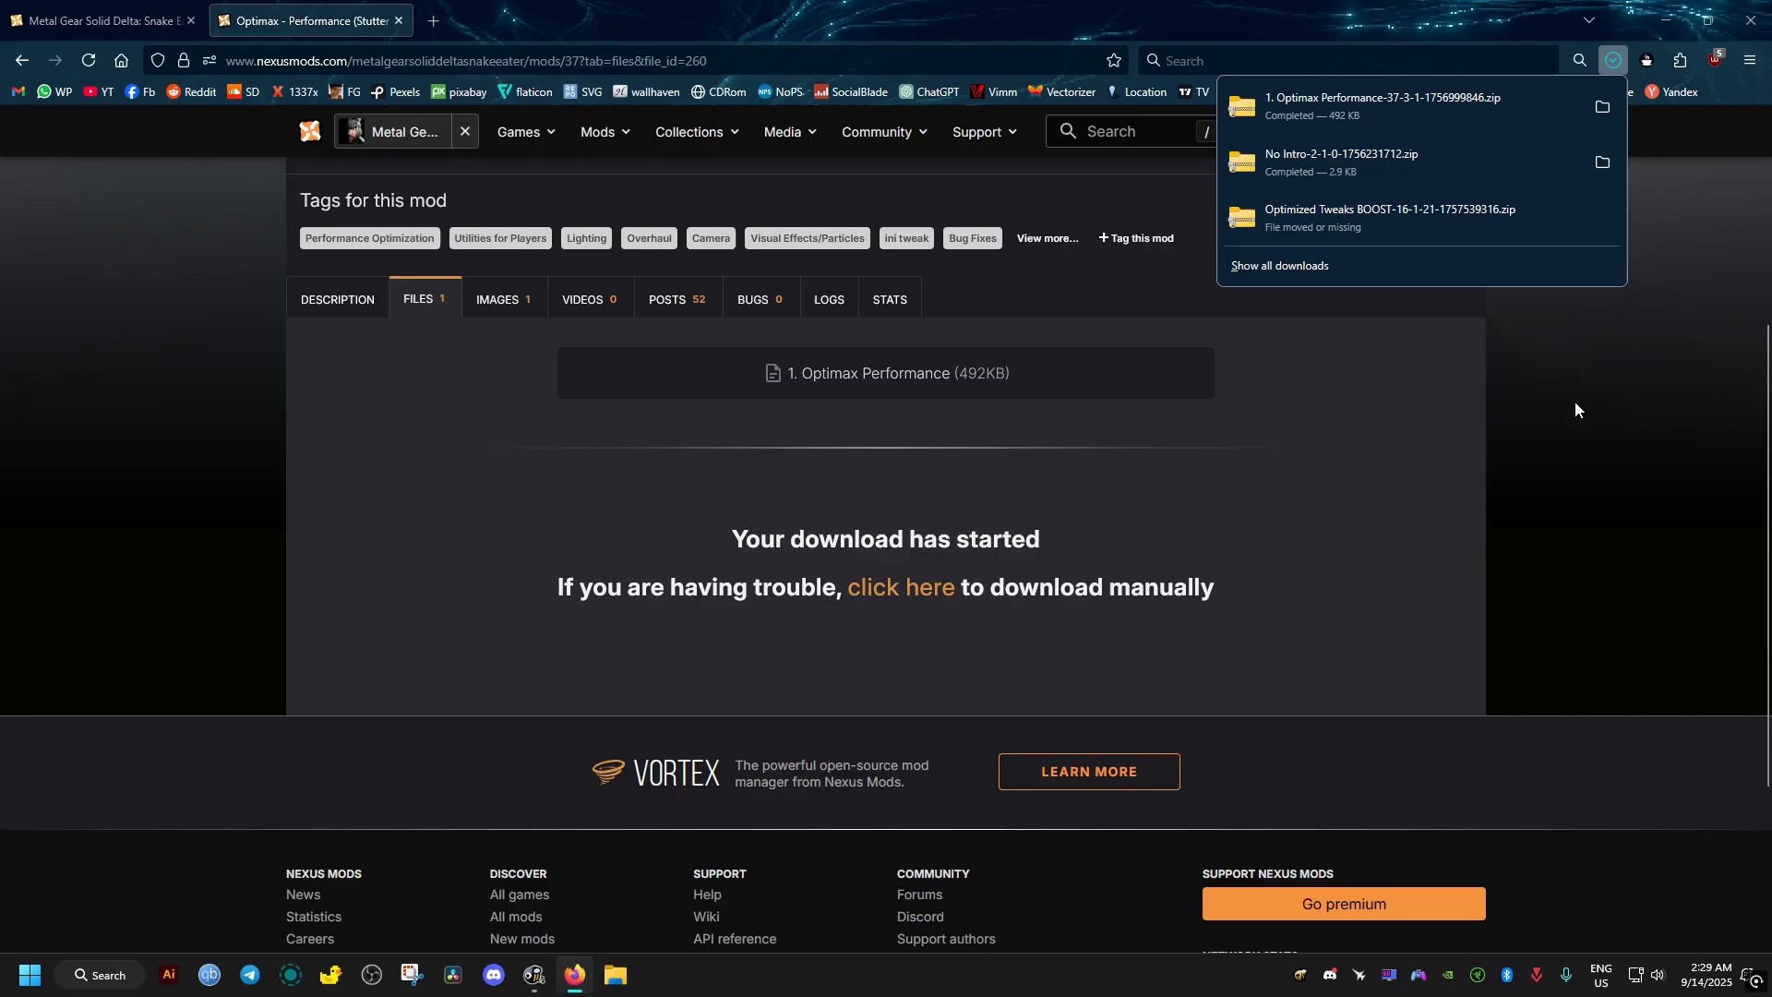
Move the Optimax Performance zip from Downloads onto the desktop and open it
click(1602, 106)
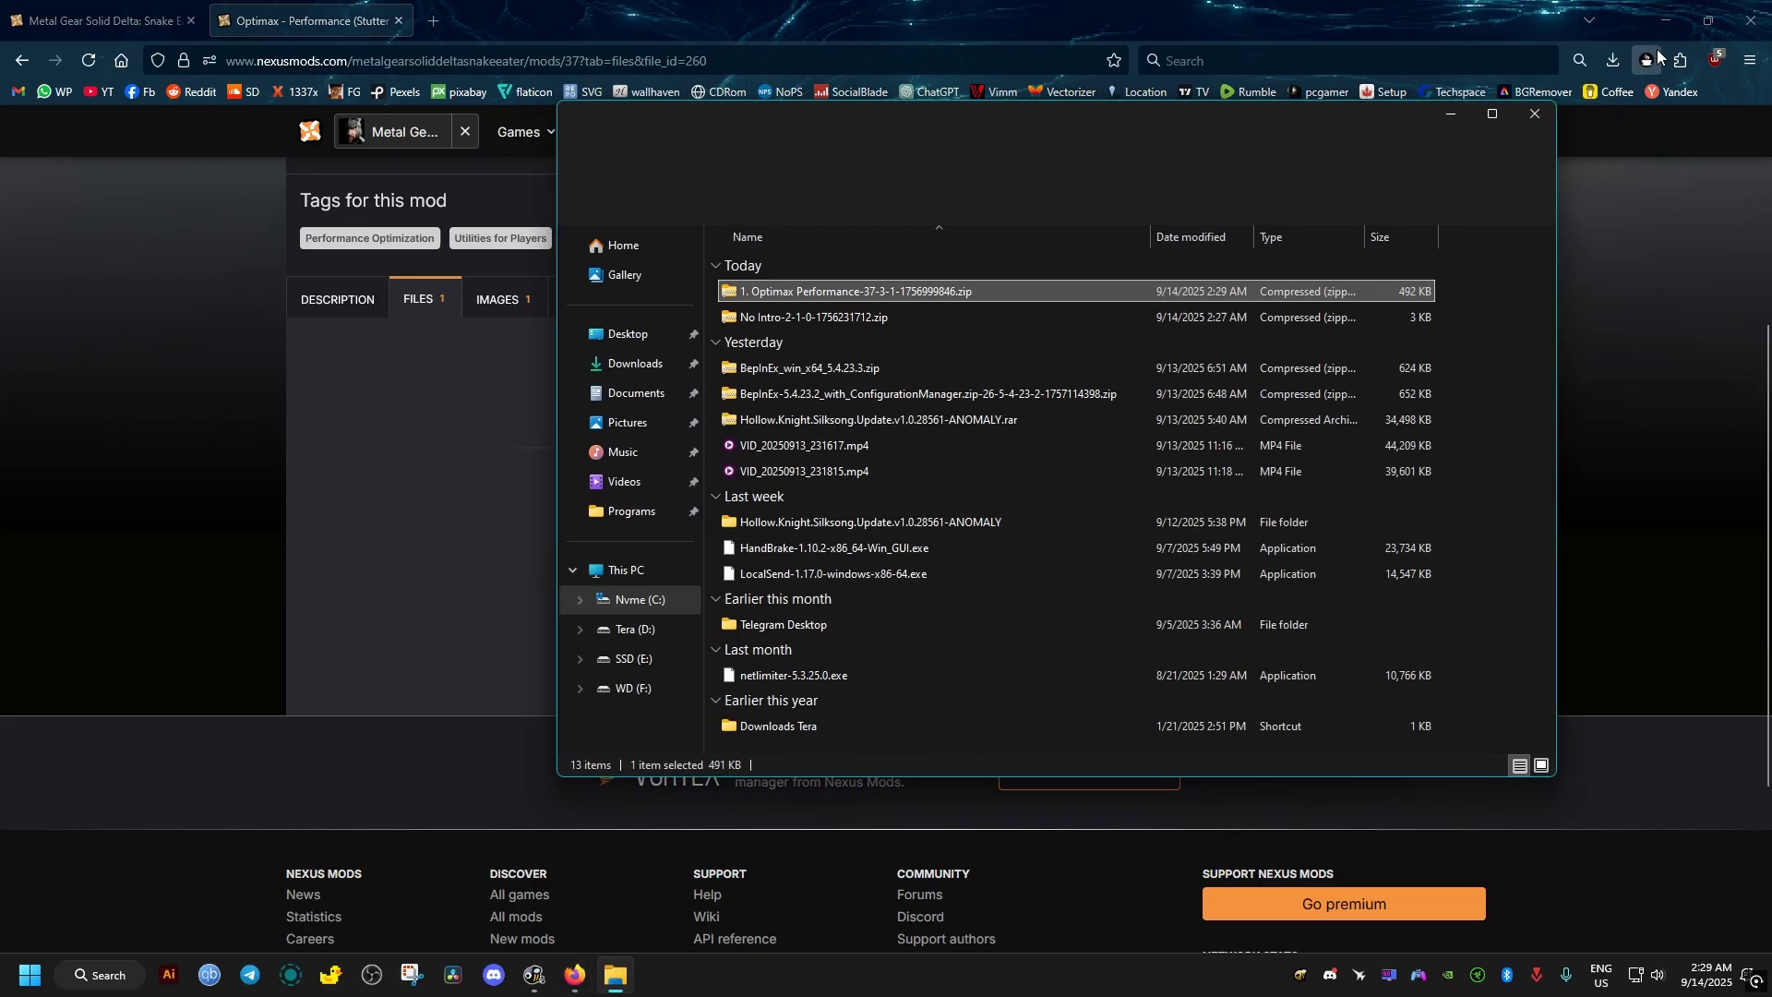
click(1666, 22)
drag(923, 120, 719, 96)
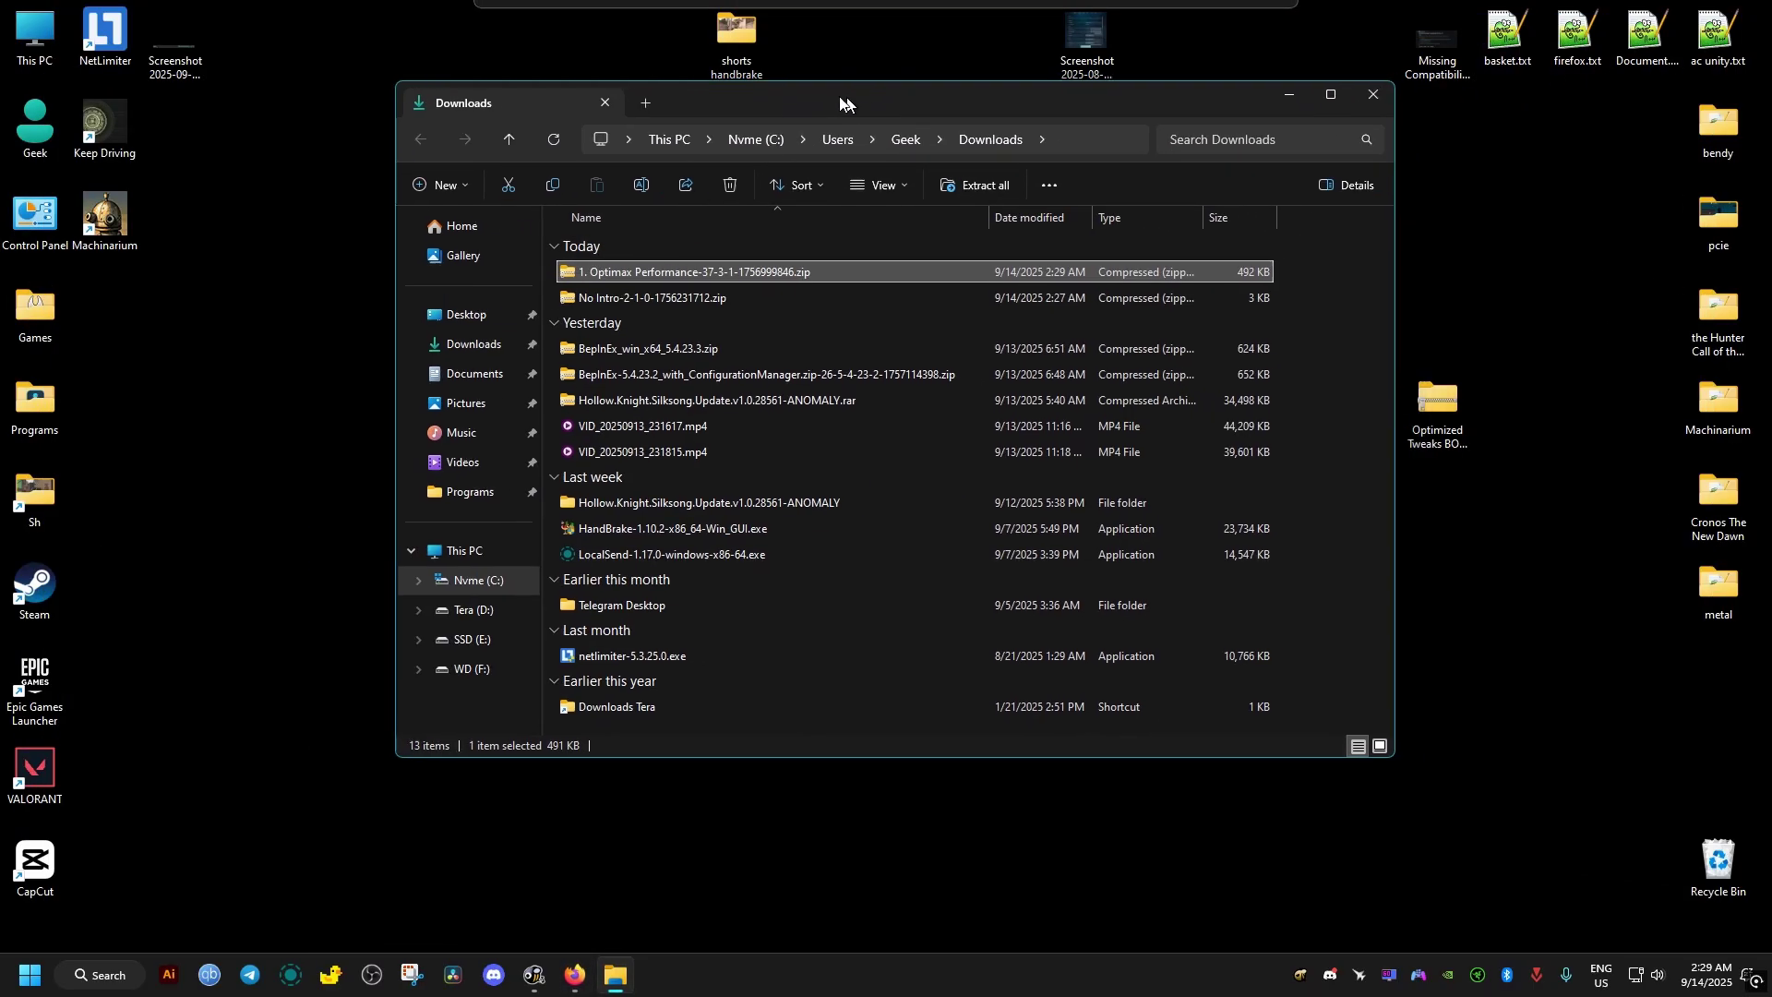
drag(613, 266, 1435, 526)
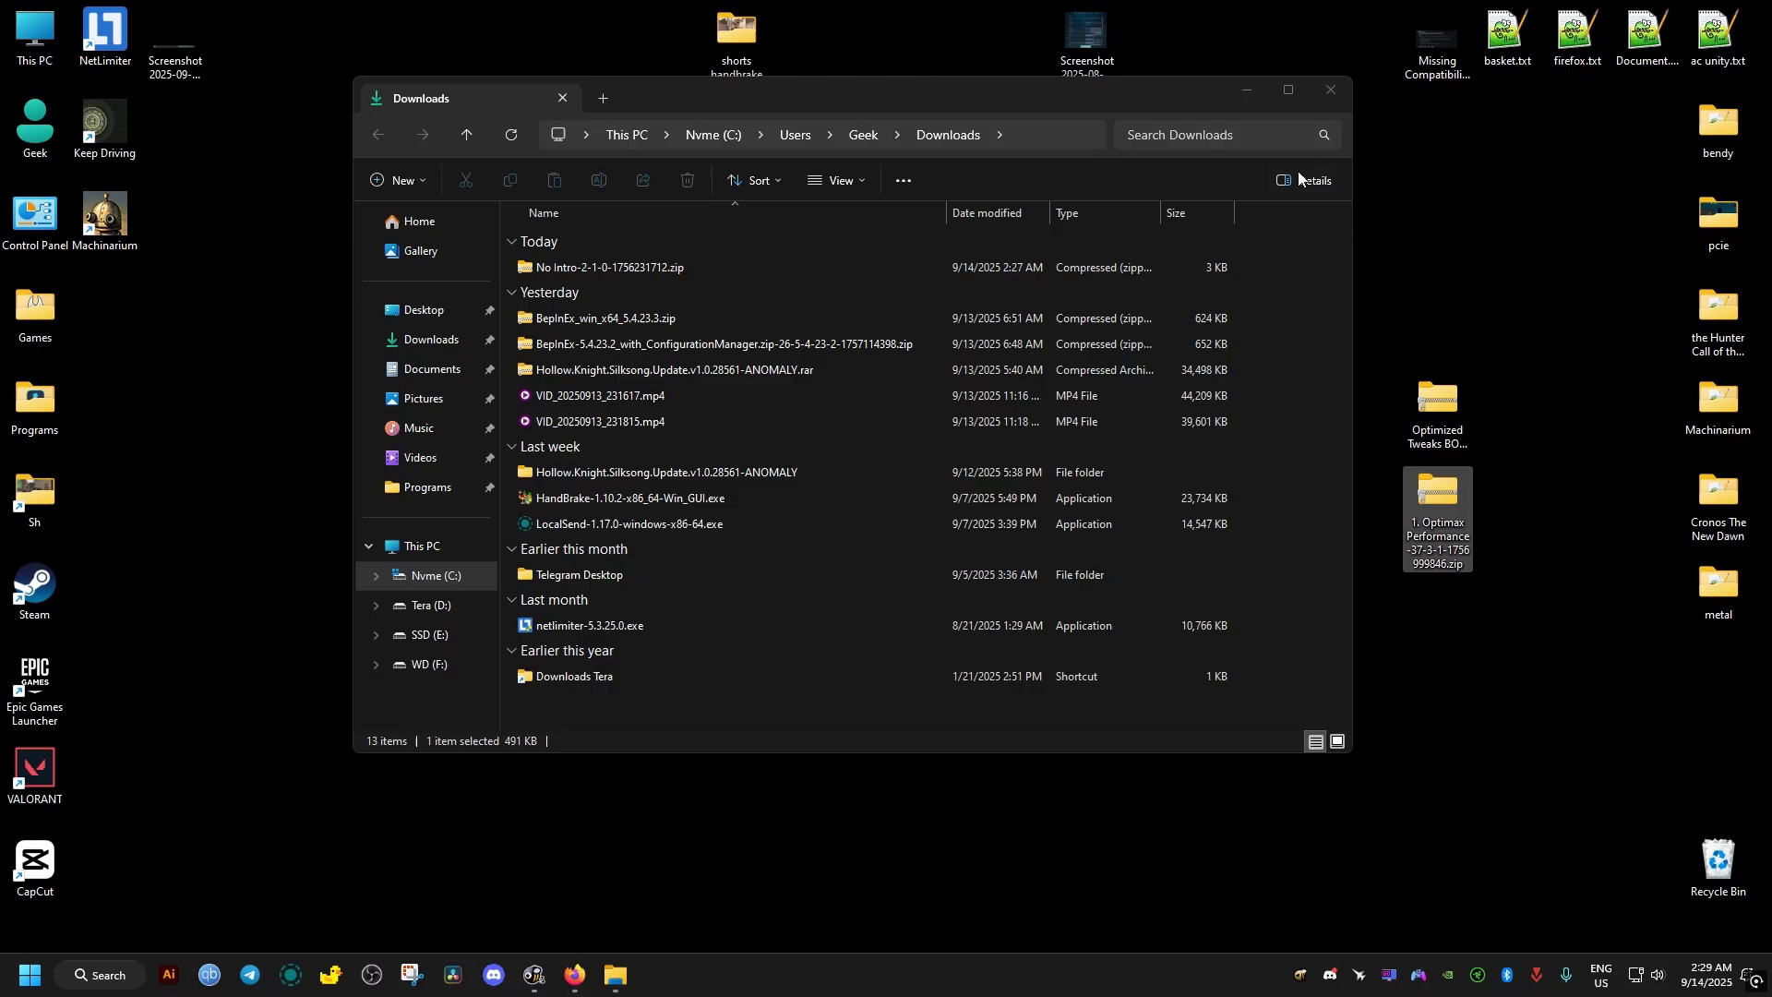
click(1332, 89)
double_click(1432, 510)
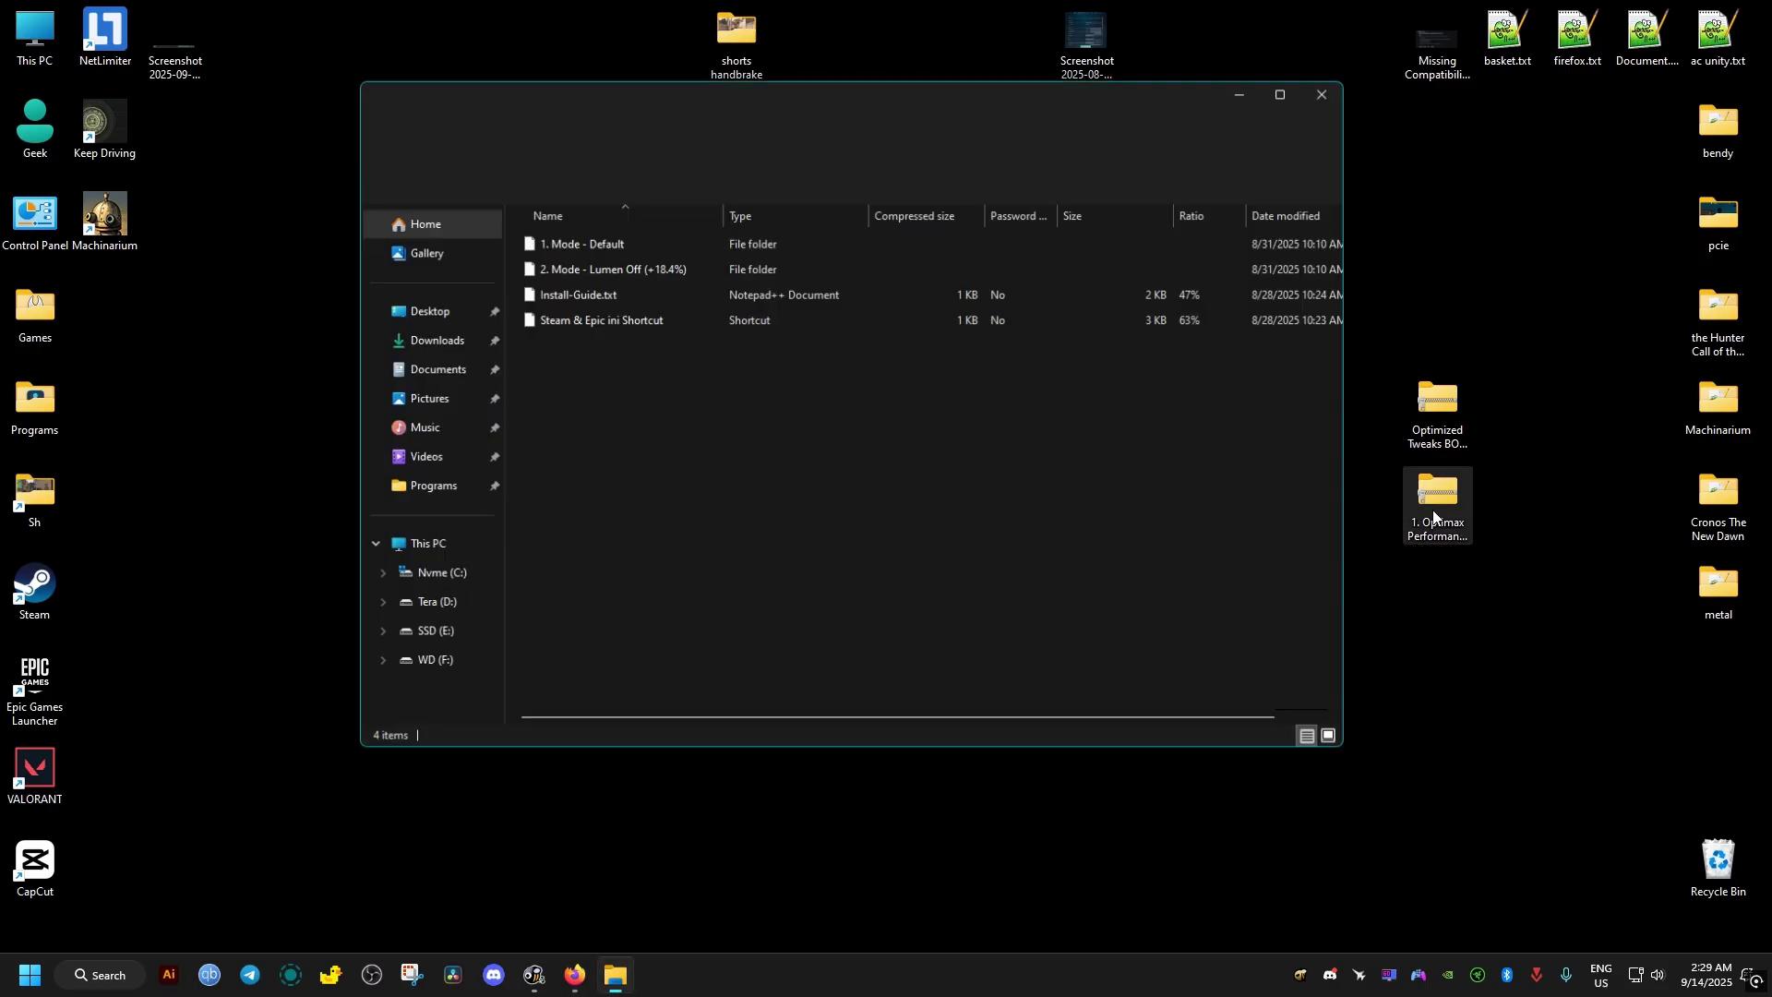
drag(648, 97, 1018, 171)
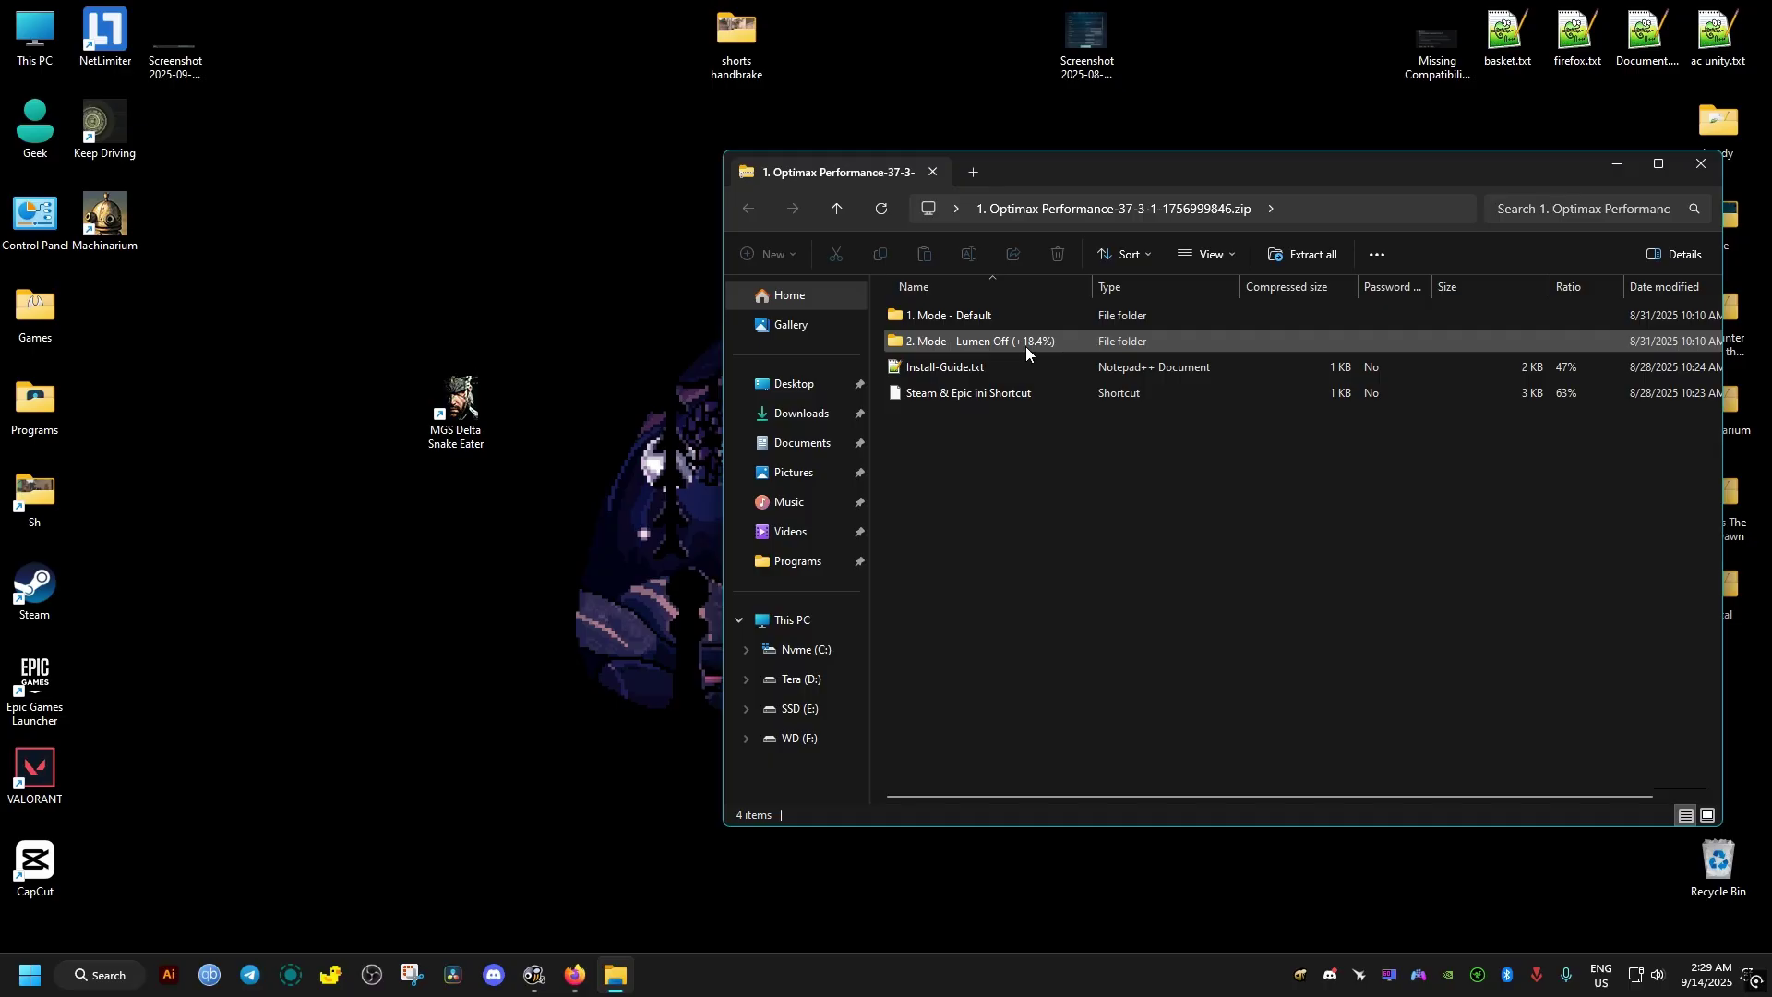
Browse the zip into 2. Mode - Lumen Off (+18.4%) > 4. Performance
click(965, 318)
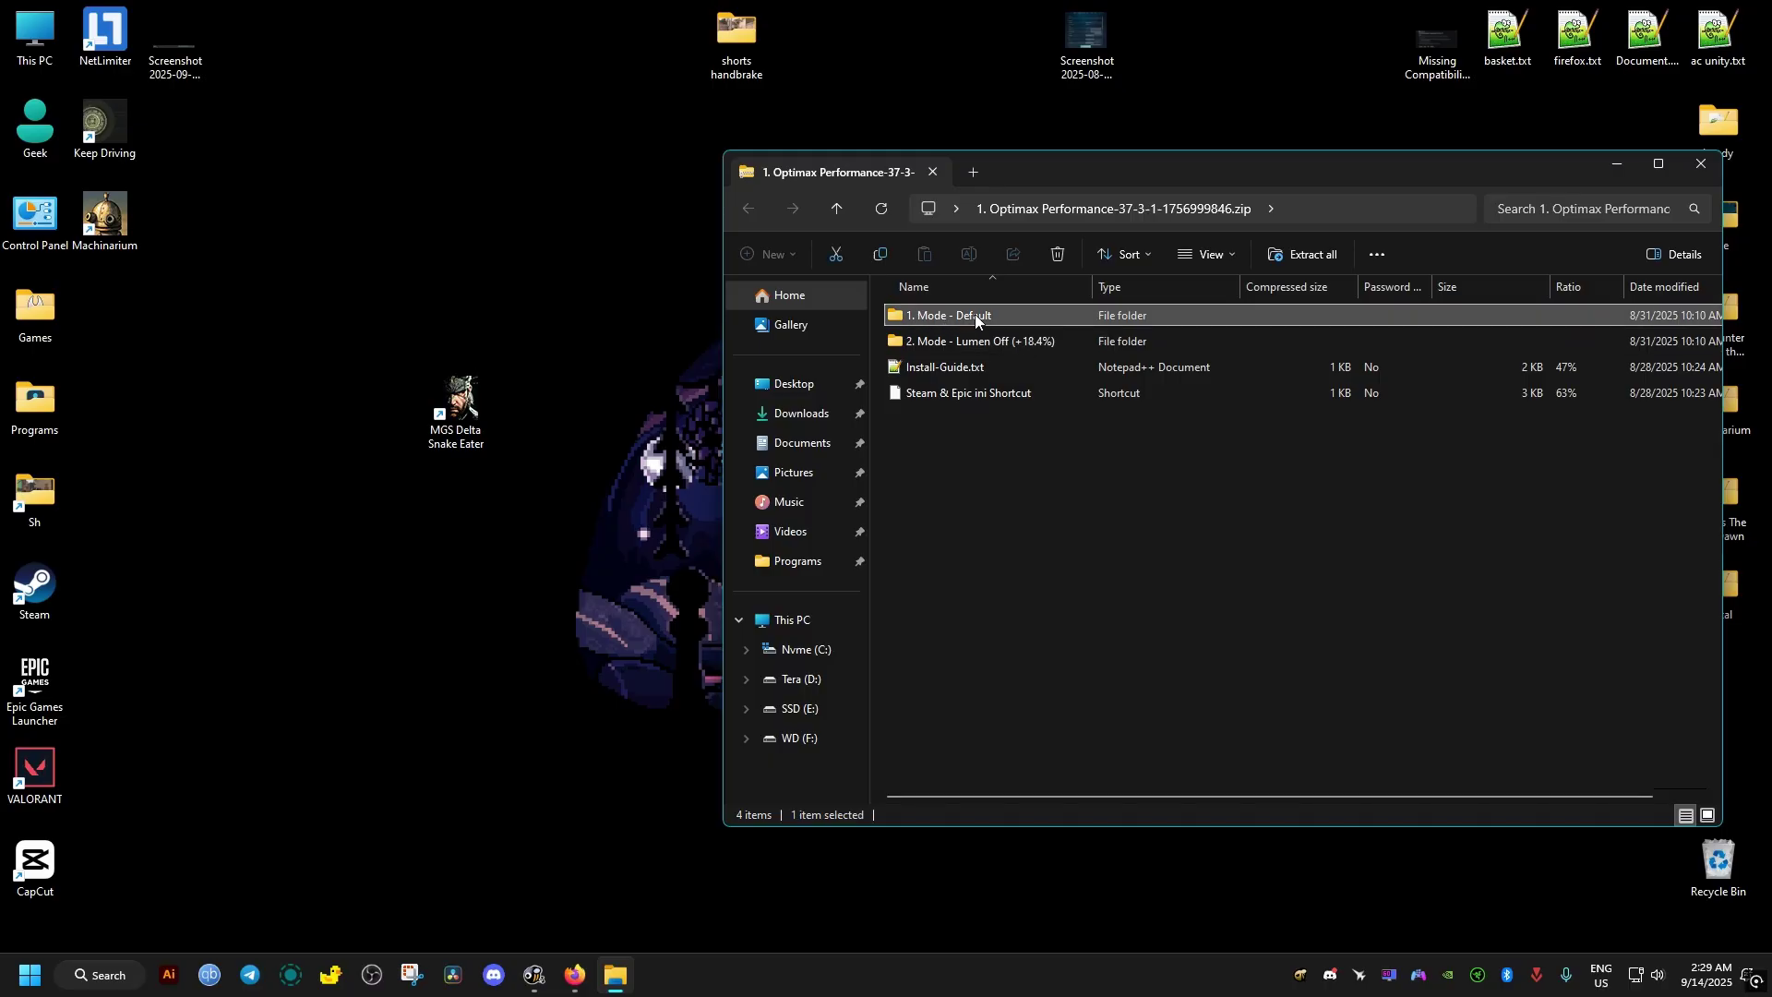
click(937, 348)
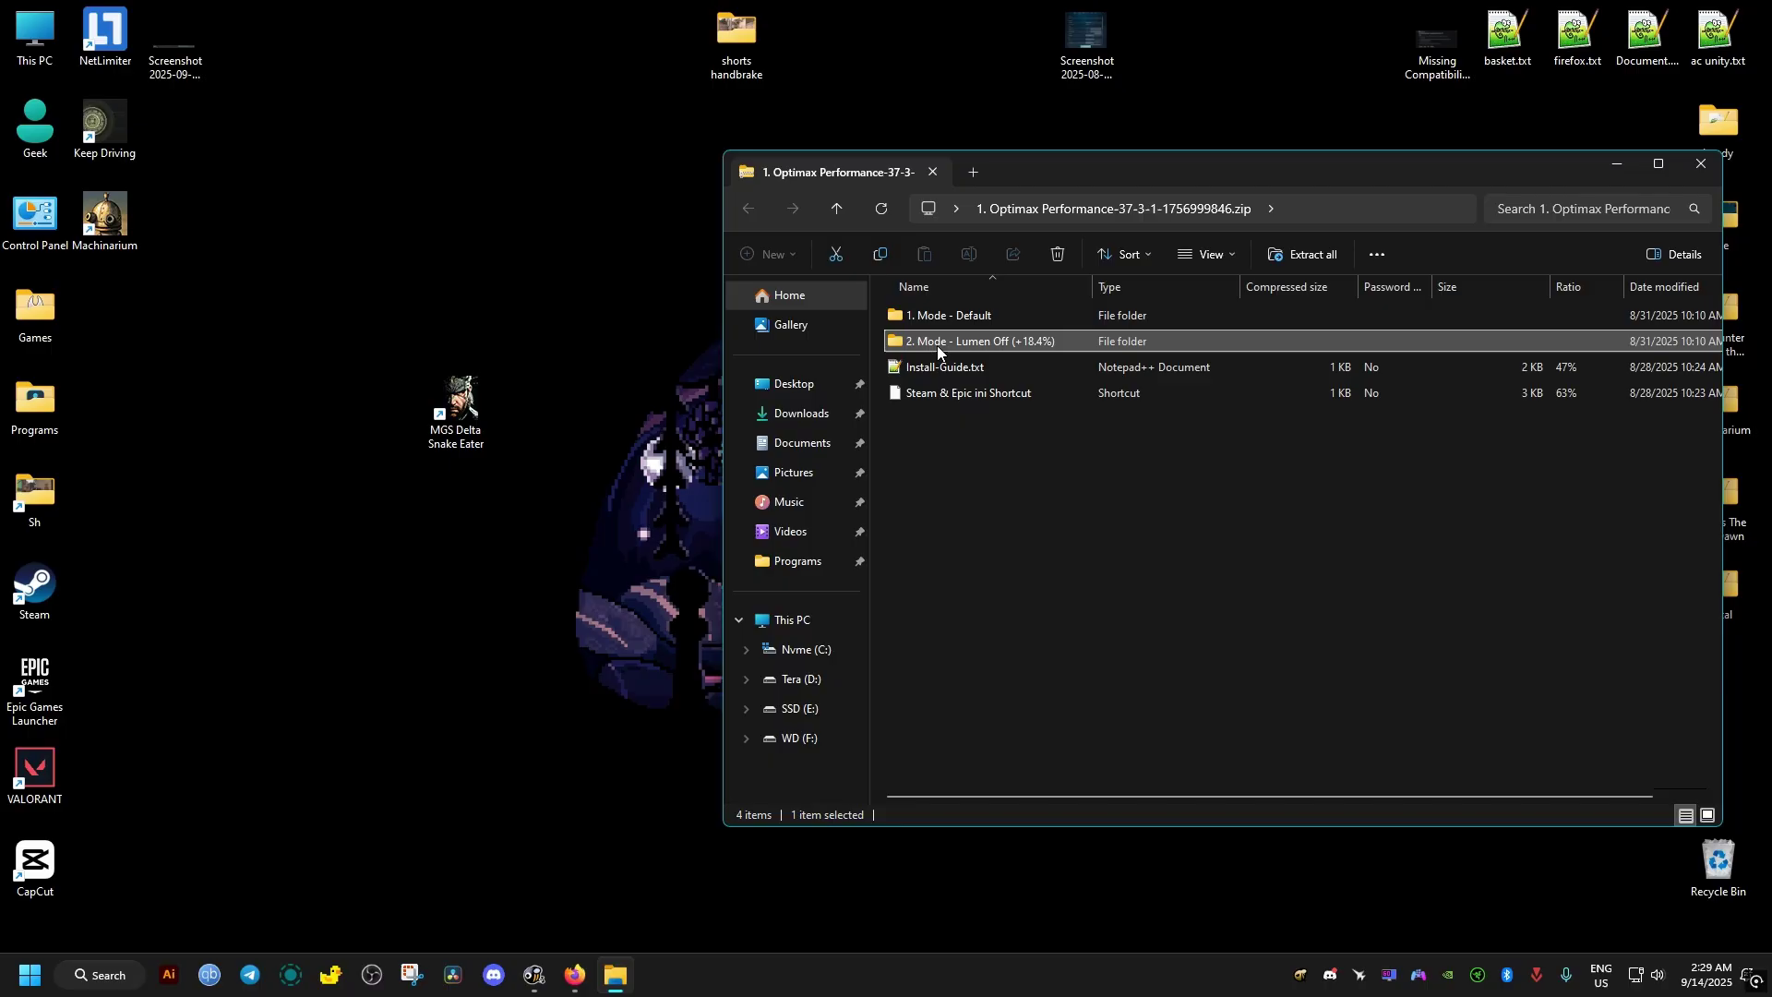
double_click(1006, 343)
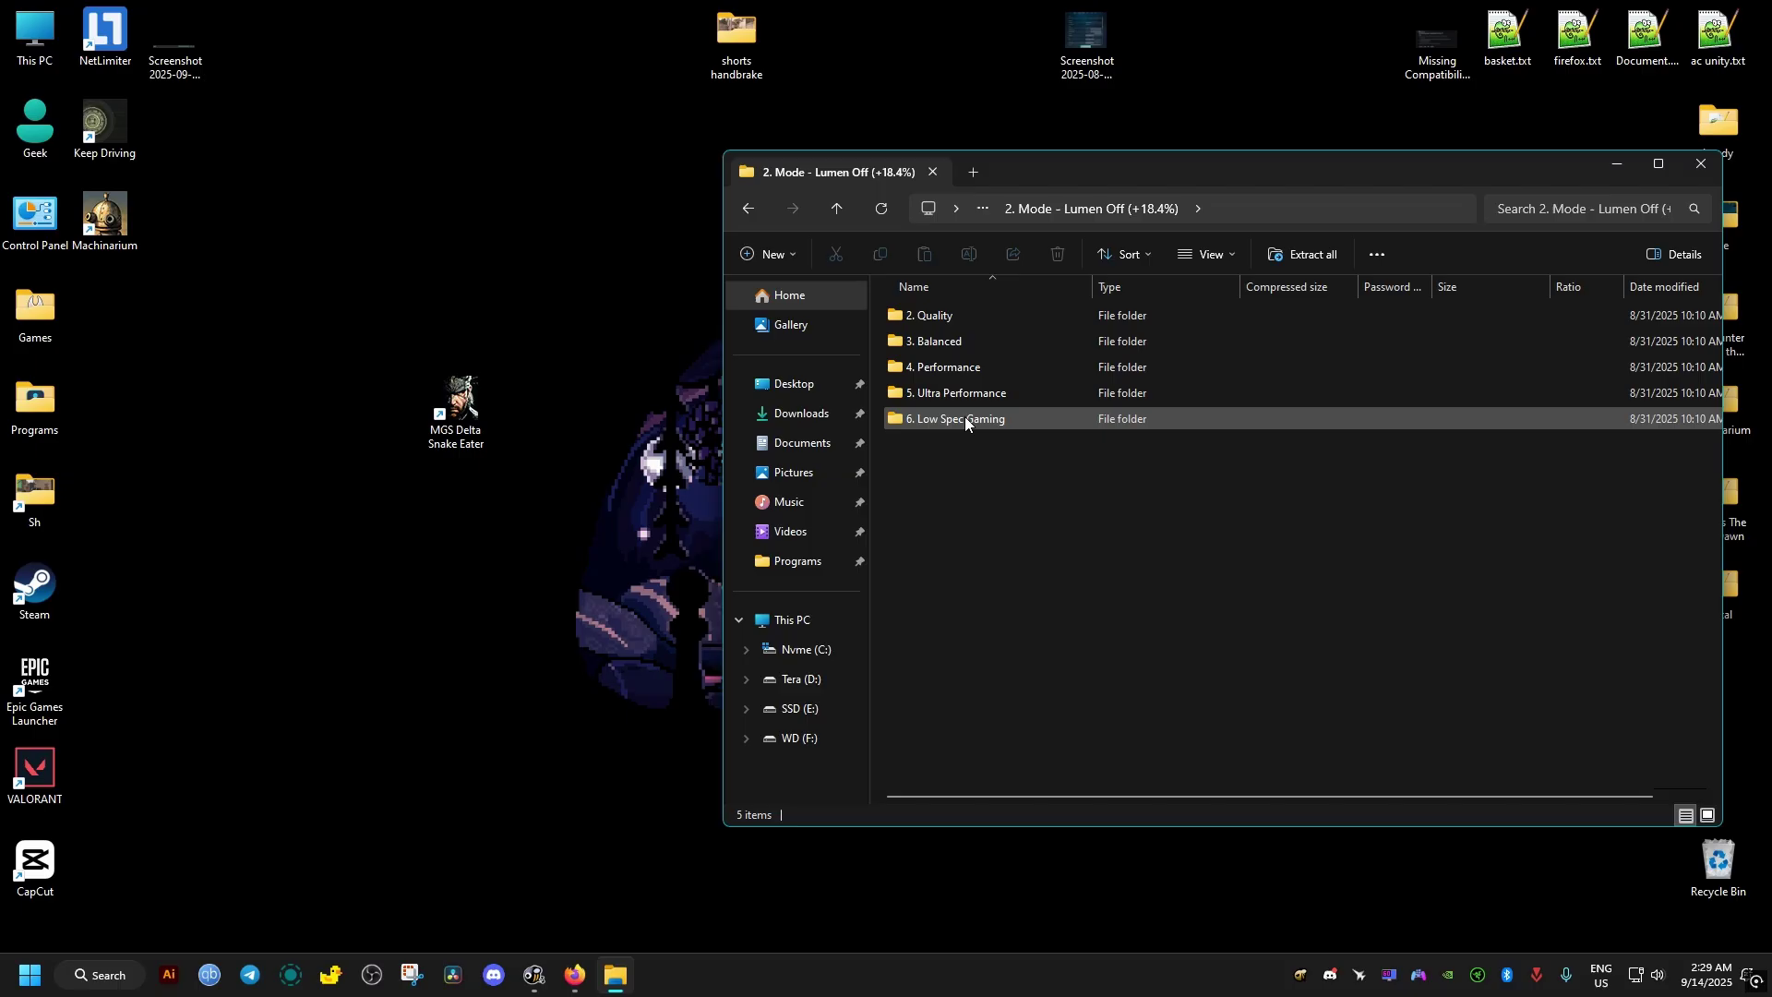
double_click(953, 367)
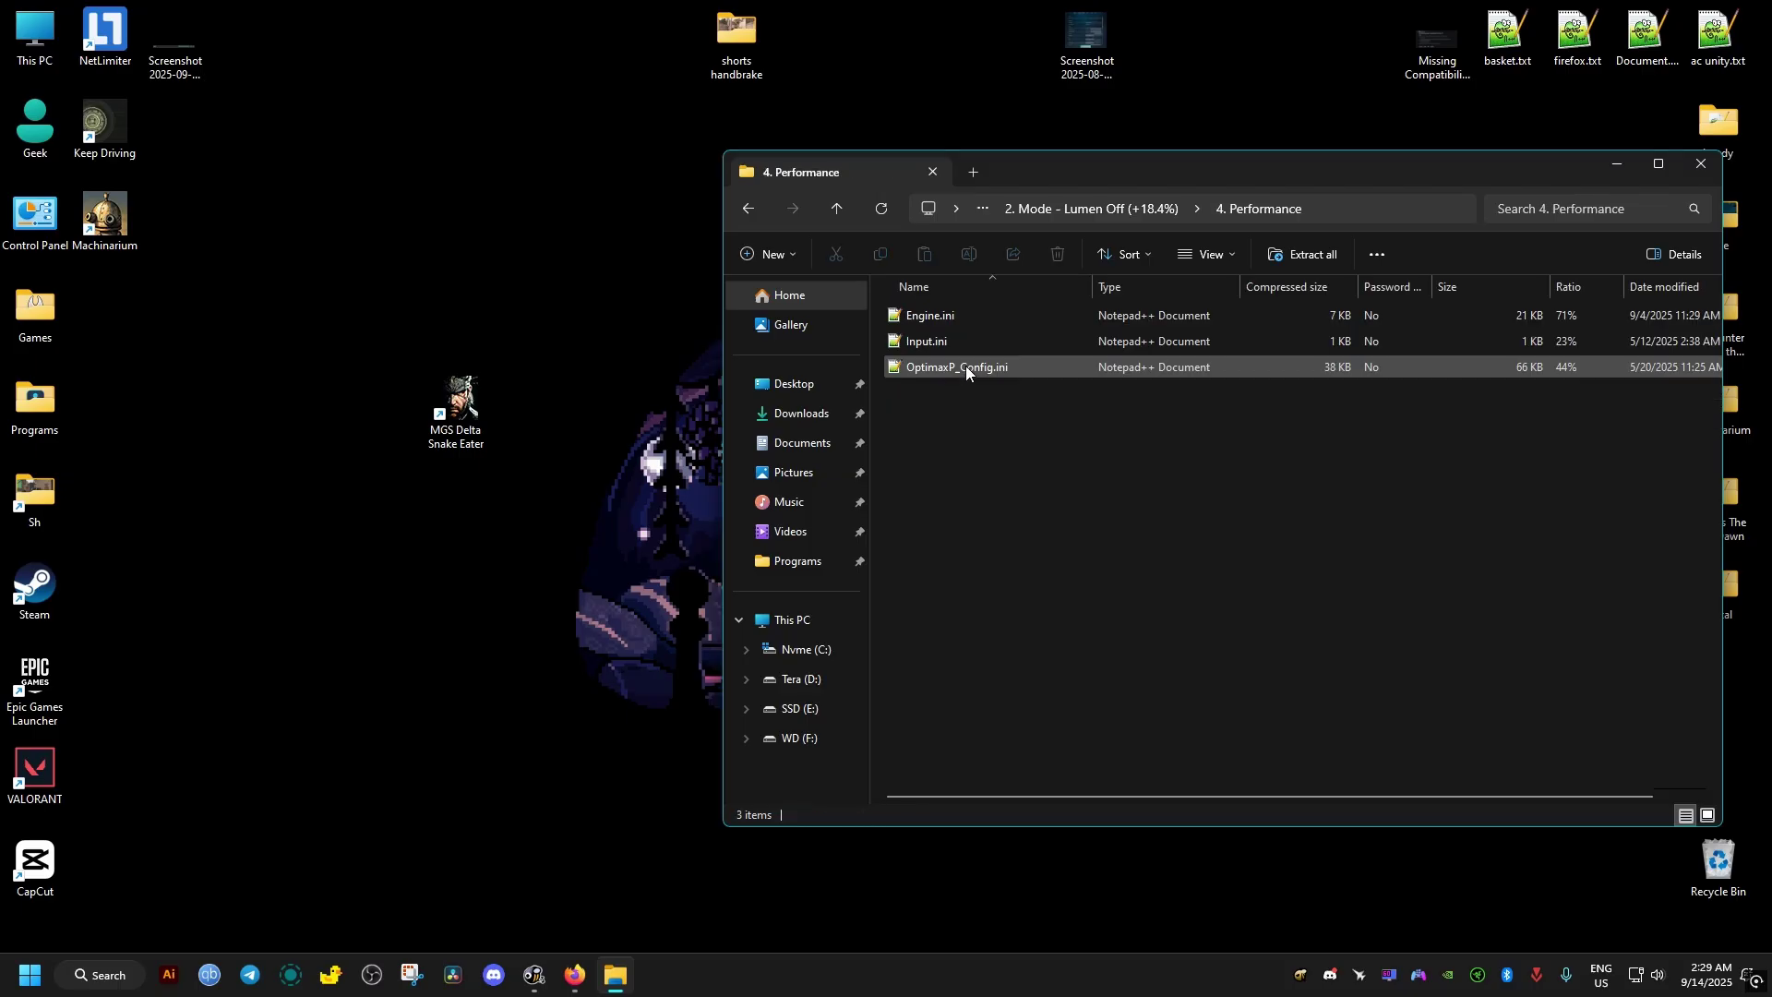
Open Nvme (C:) > Users > the user's home folder in a new This PC window
click(23, 31)
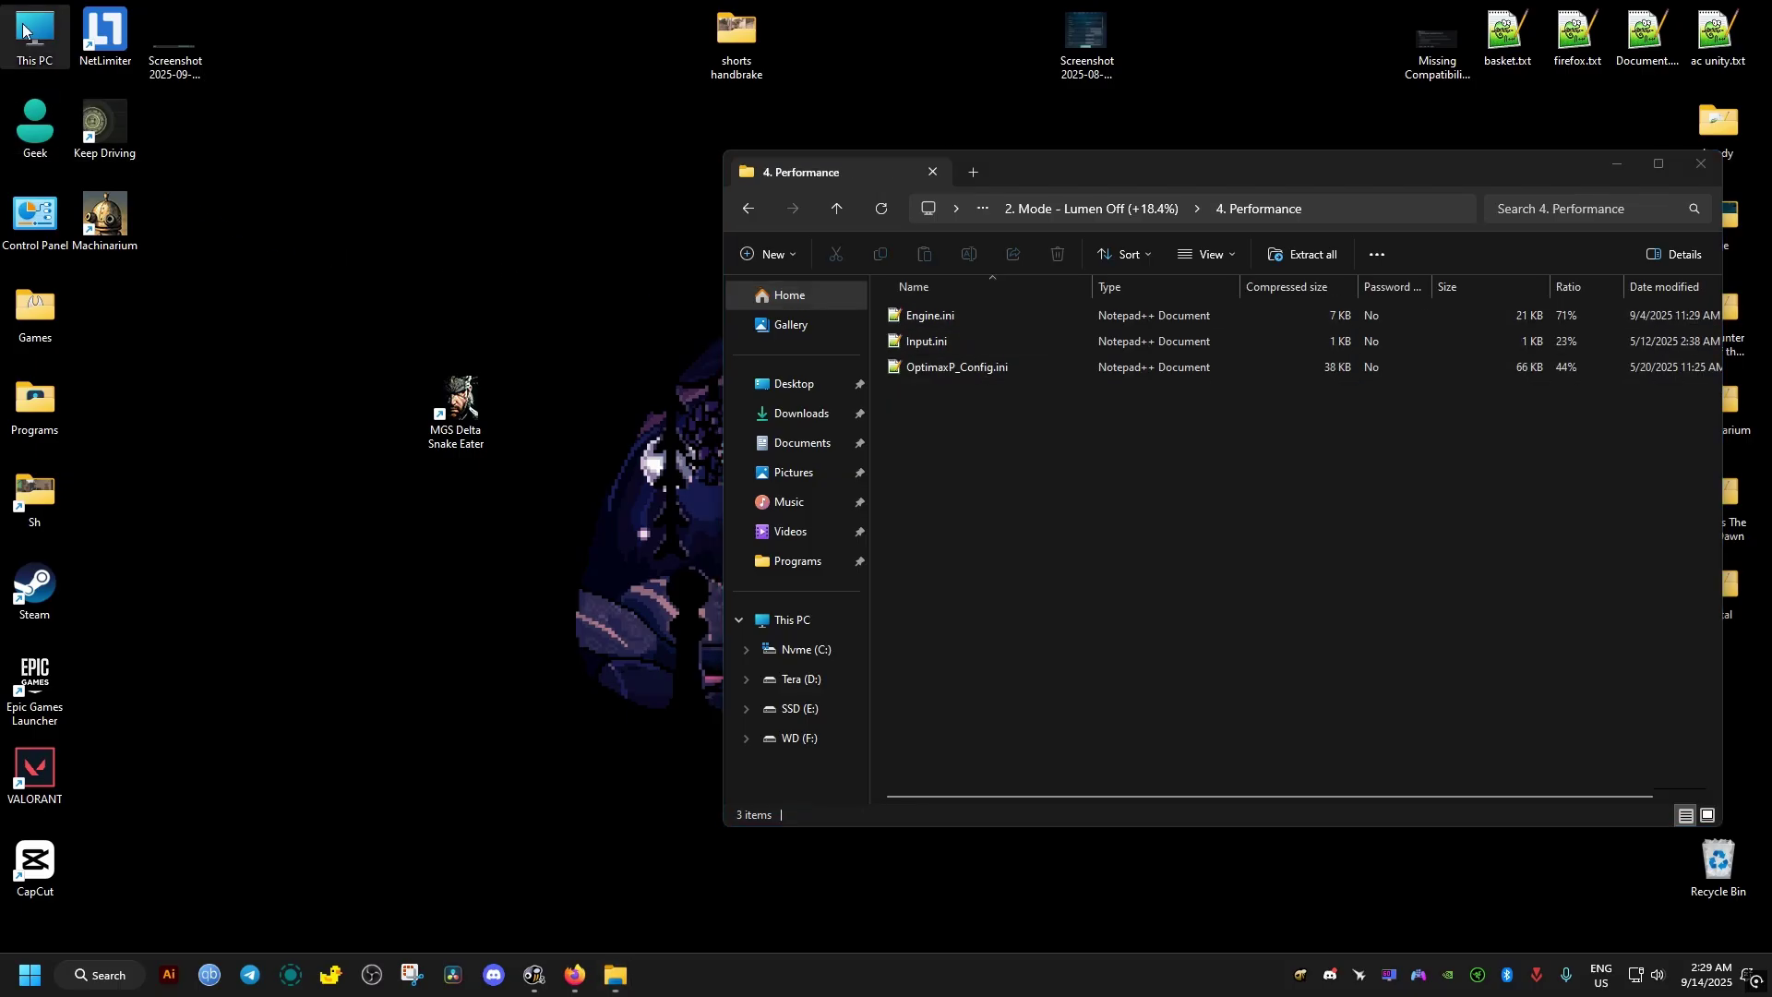
double_click(23, 30)
mouse_move(1211, 187)
mouse_down()
mouse_move(528, 174)
mouse_move(484, 140)
mouse_up()
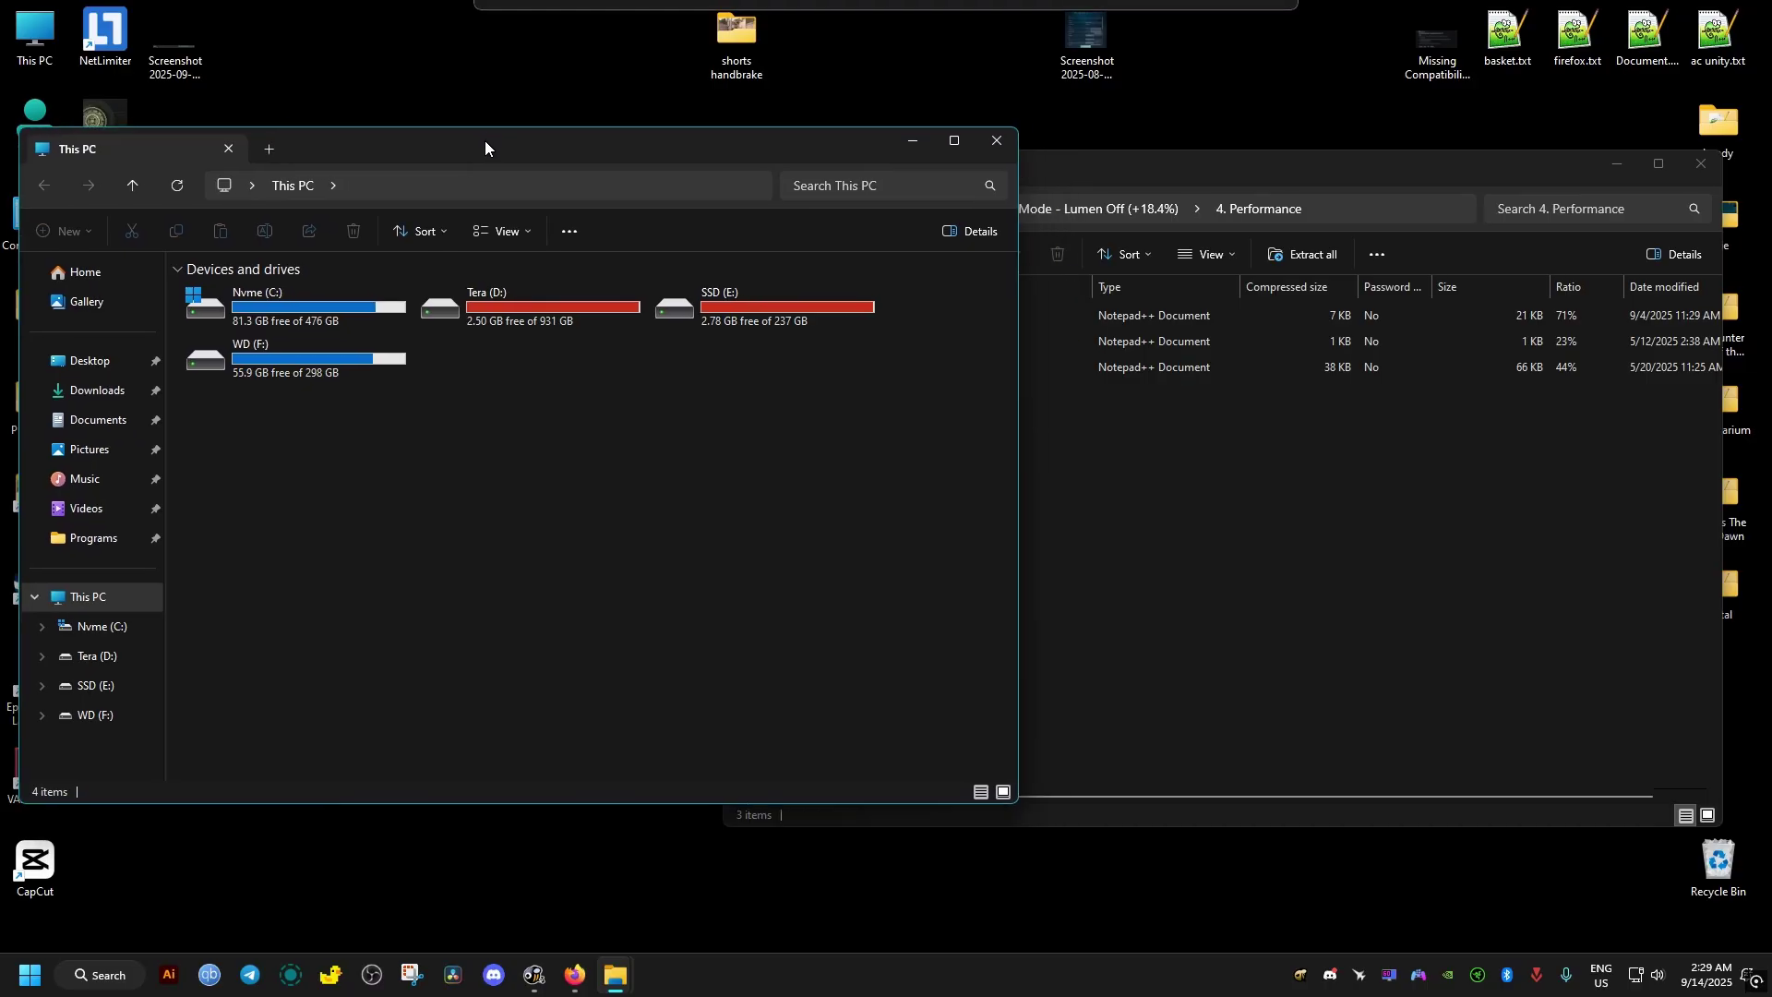
double_click(284, 306)
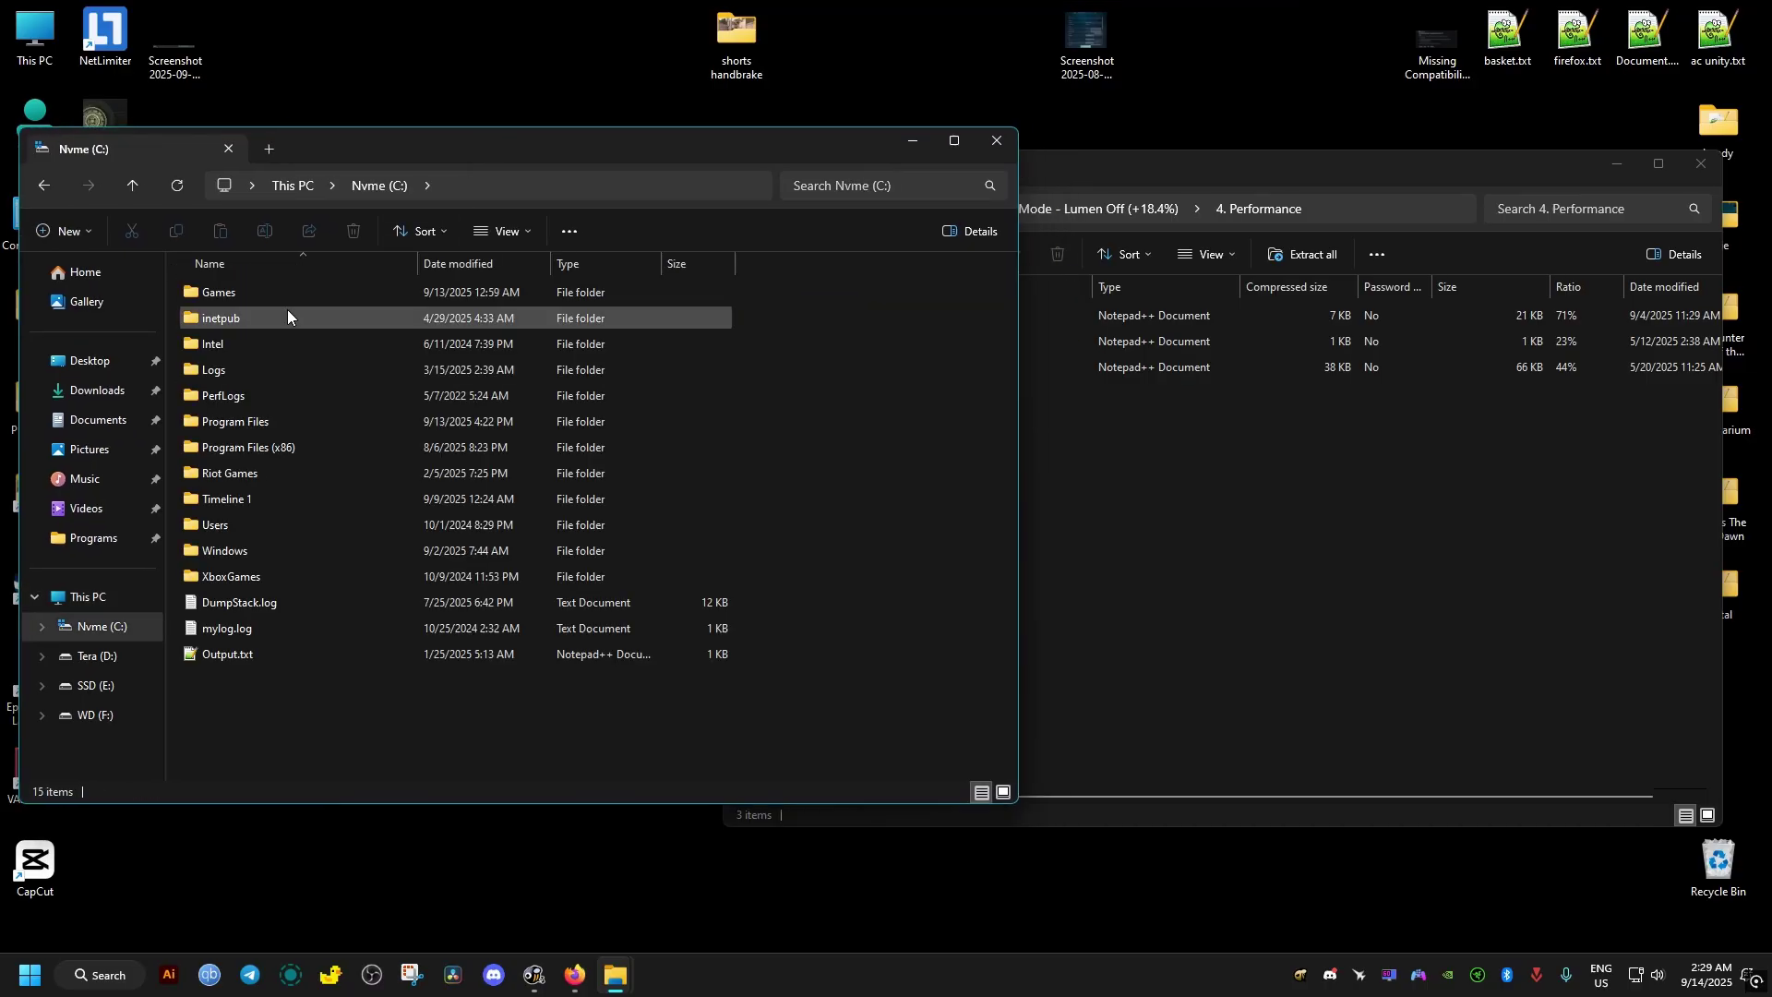
double_click(246, 522)
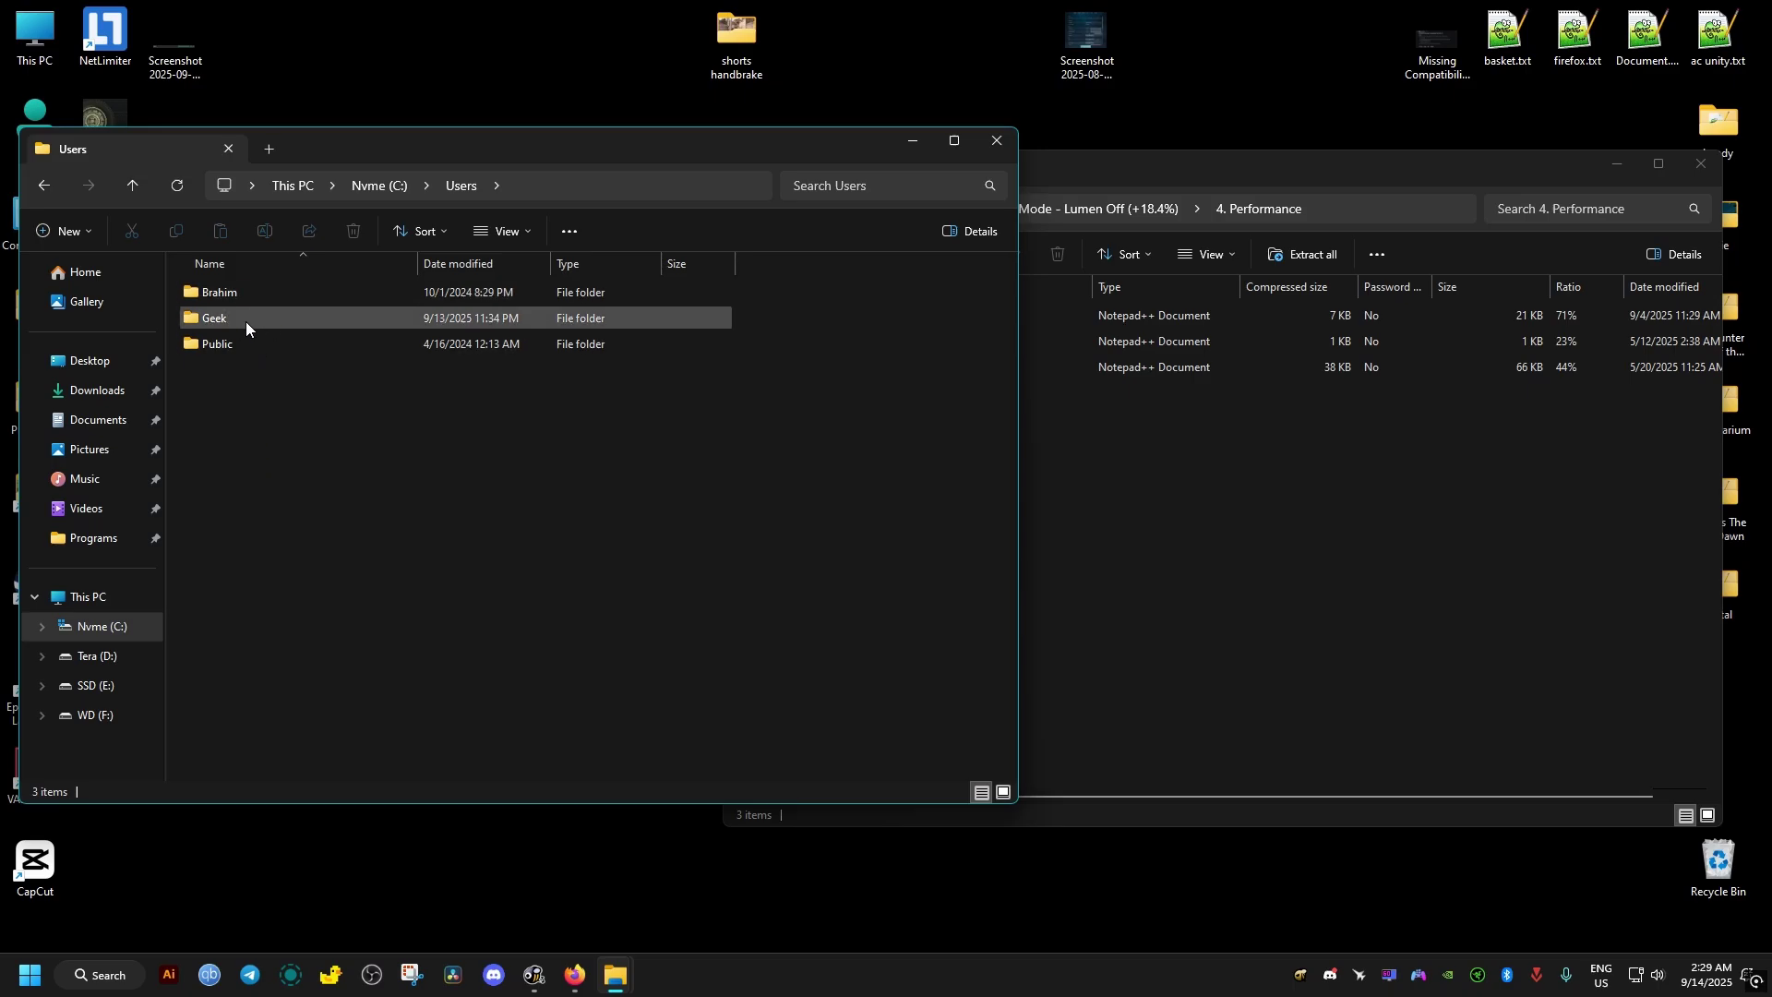
key(super)
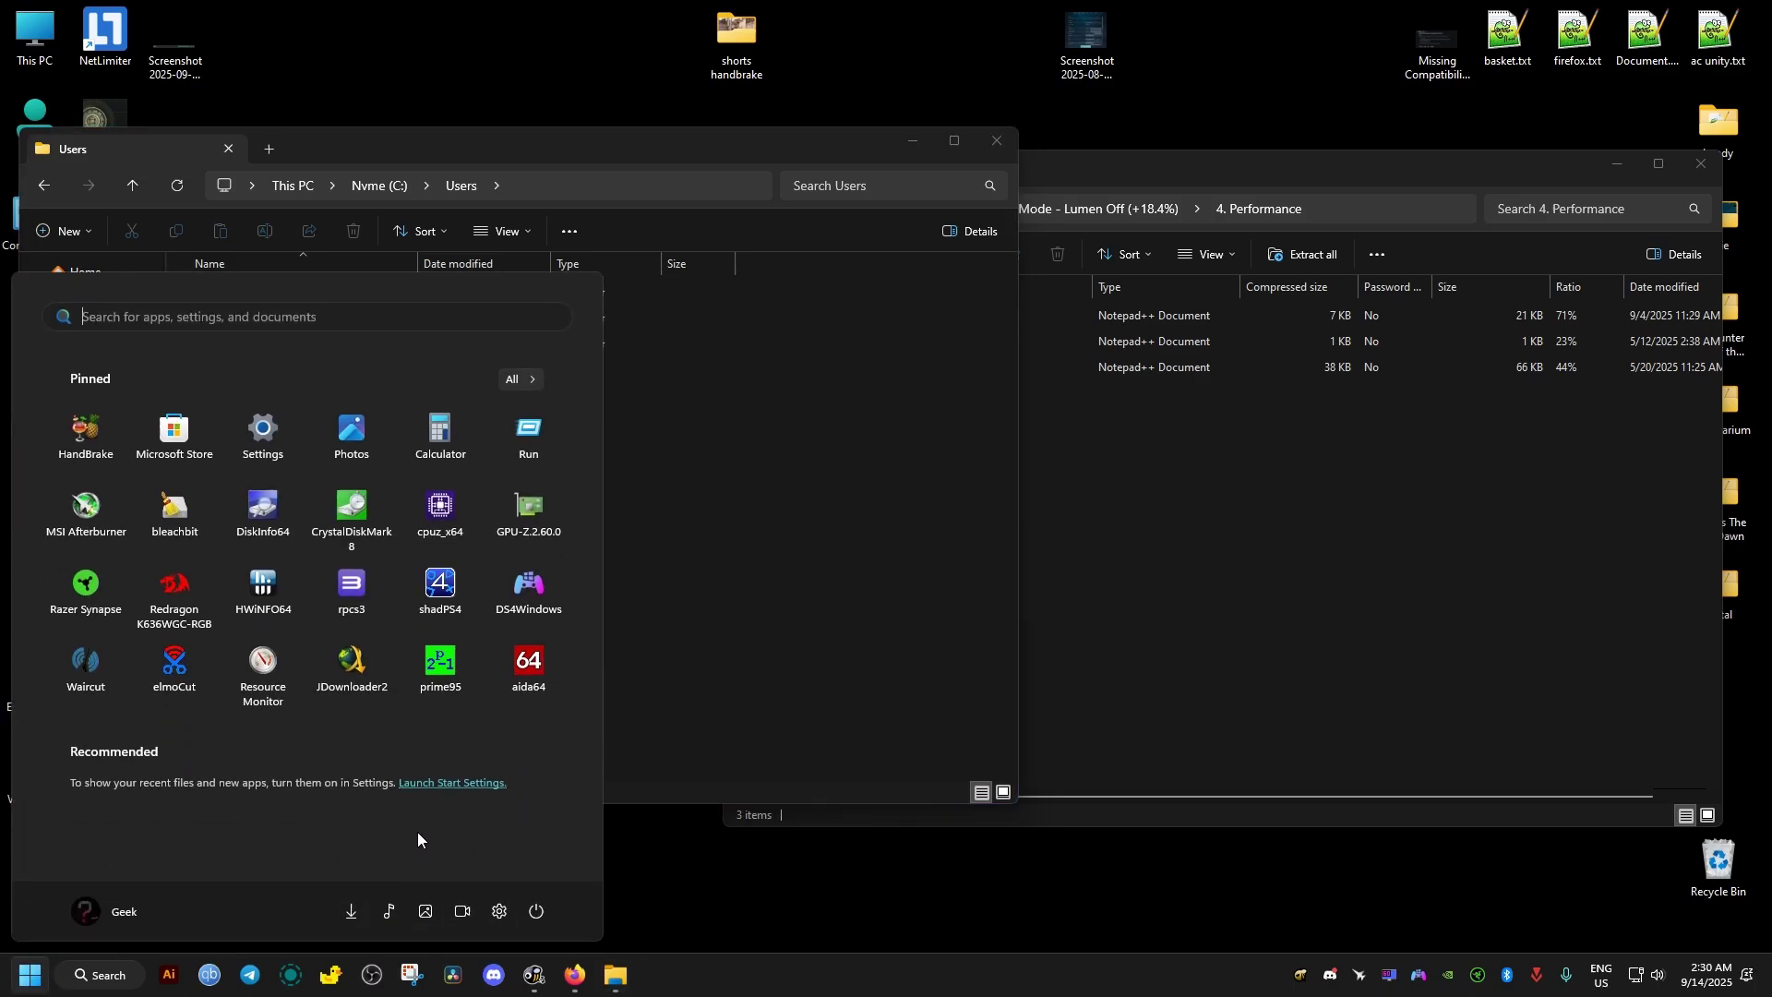
click(679, 546)
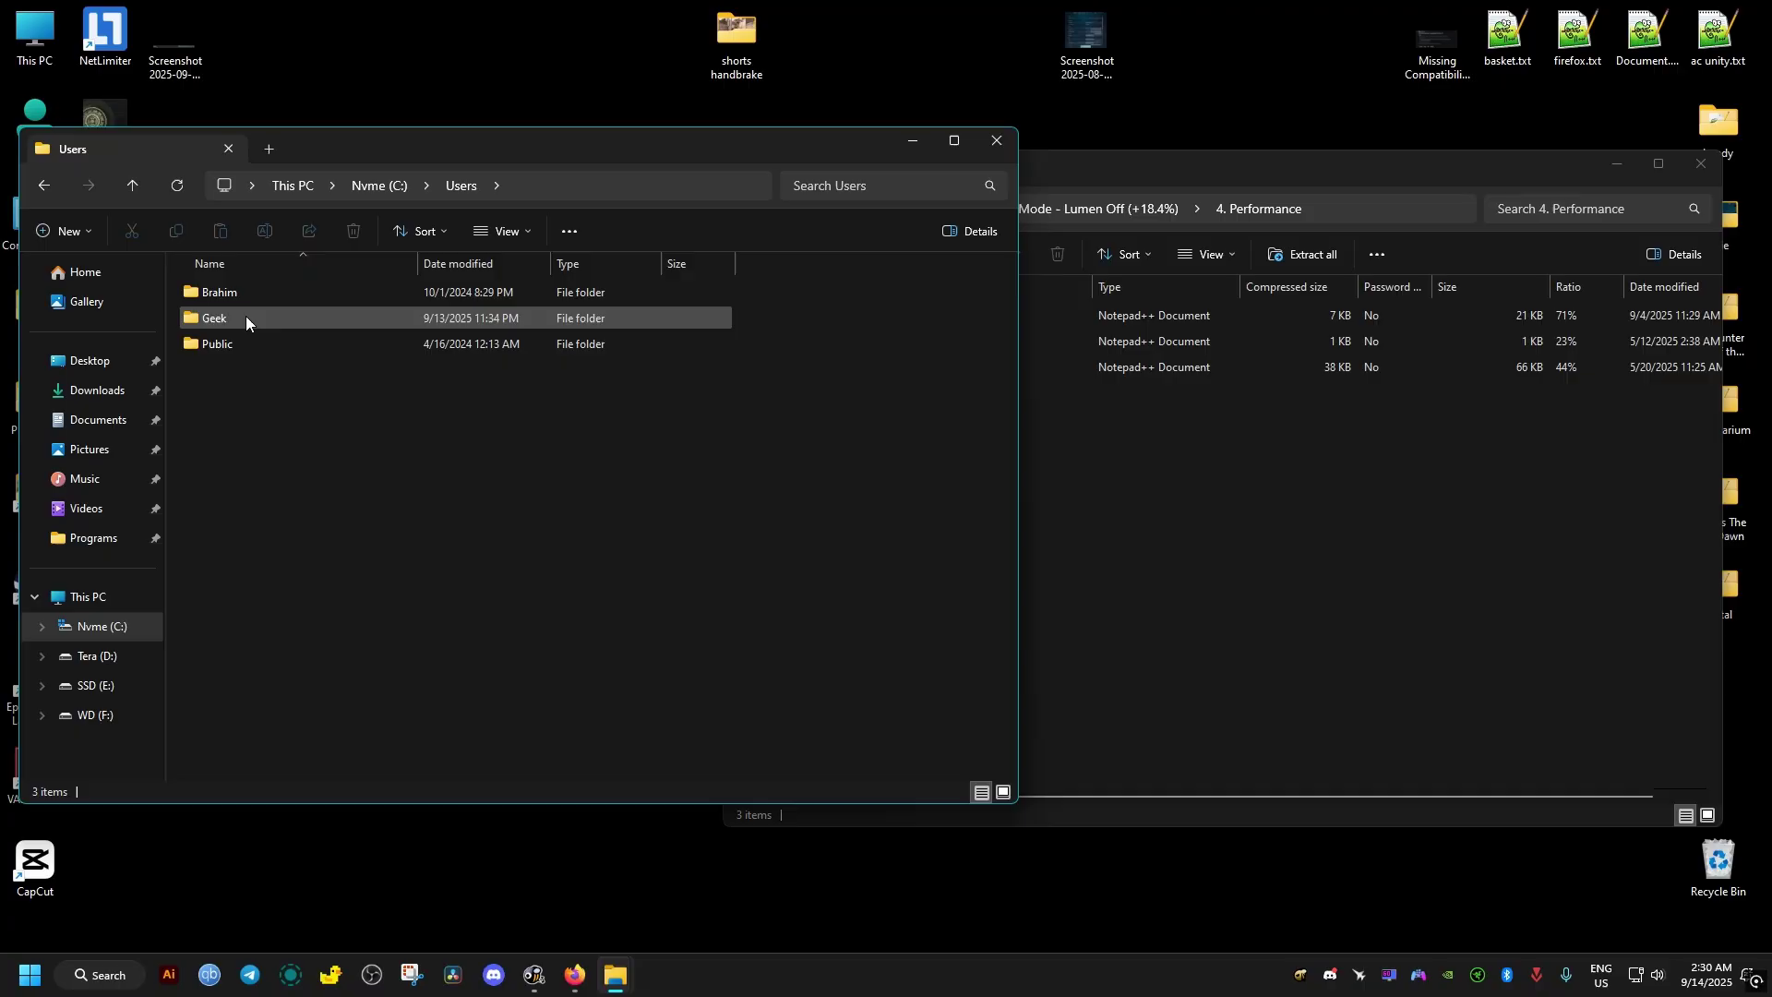
double_click(245, 315)
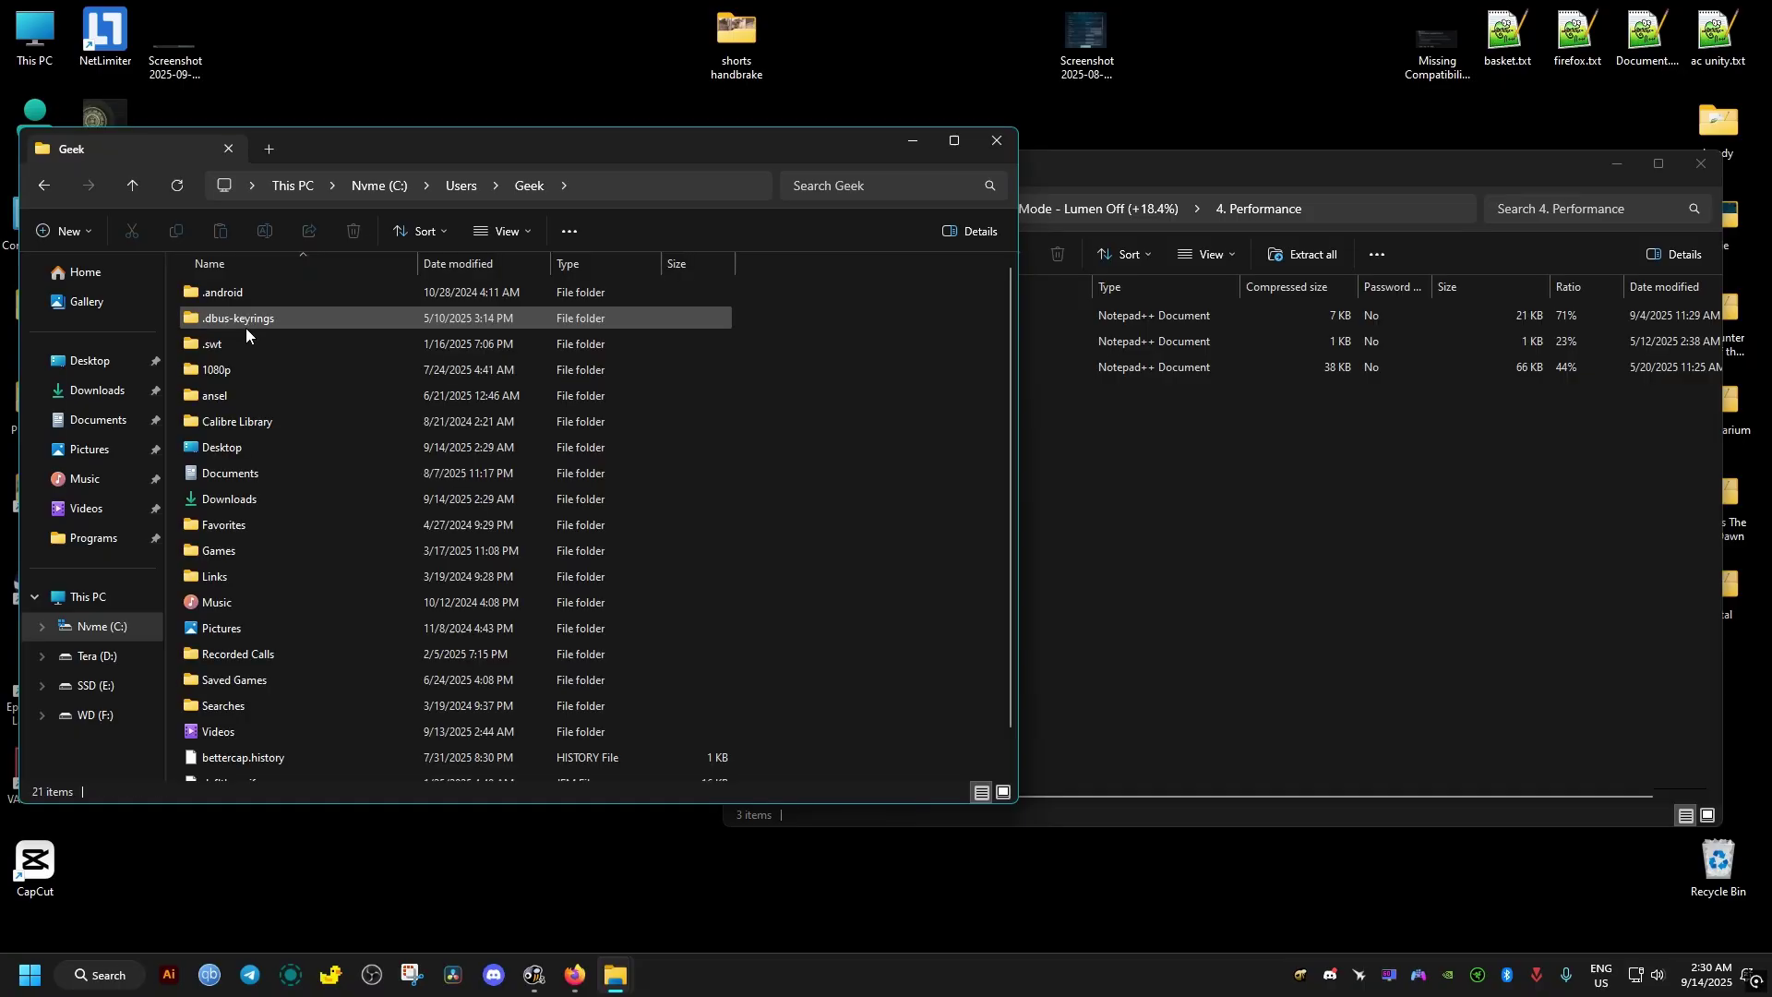
Show hidden items and choose 'Show hidden files, folders and drives' in Folder Options
click(508, 224)
mouse_move(498, 574)
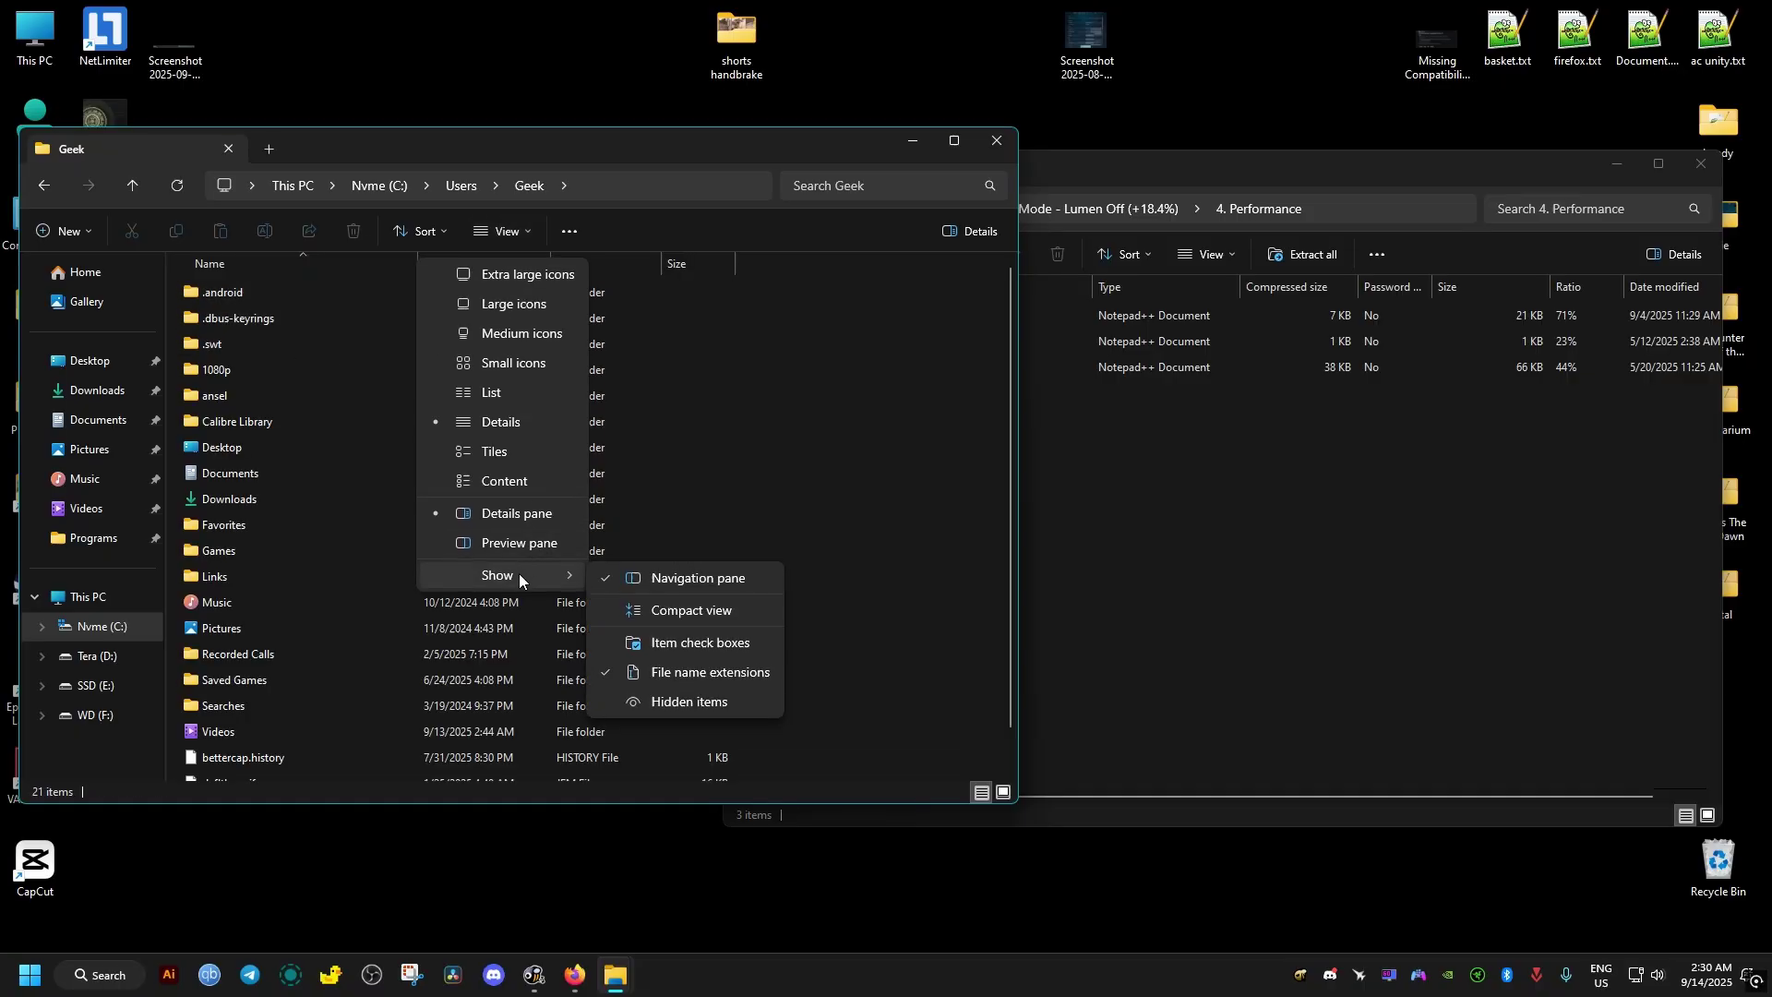
click(679, 701)
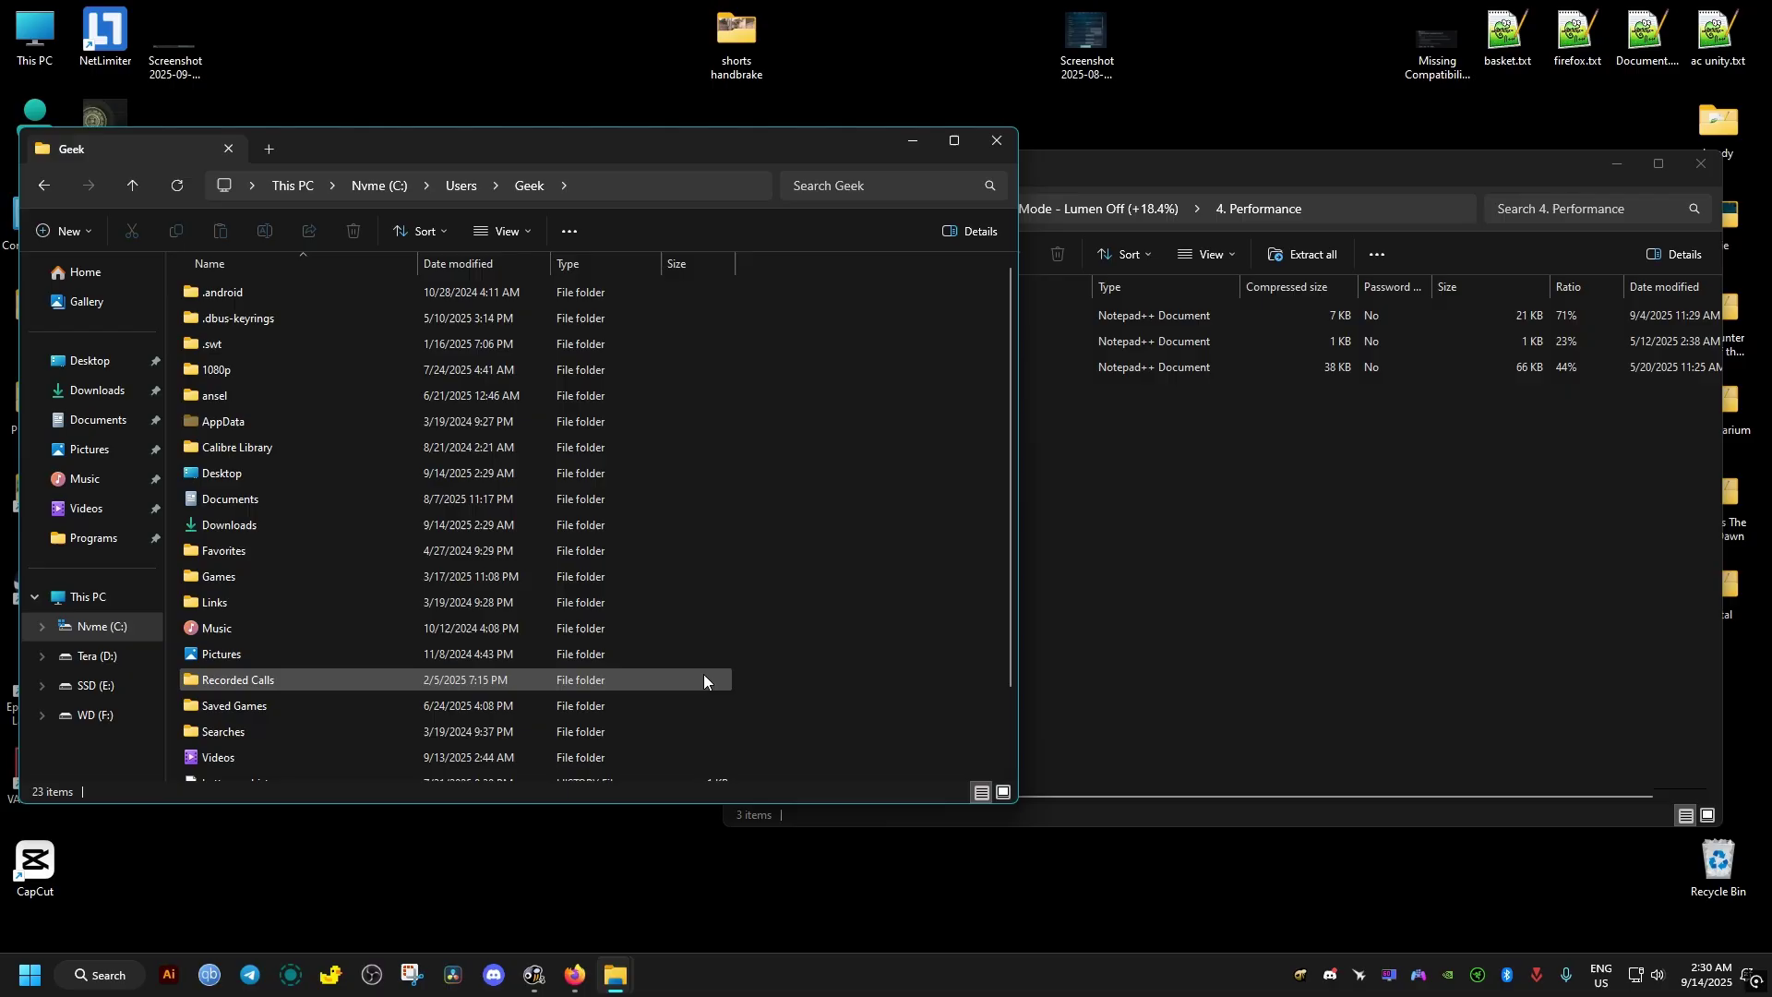
click(570, 231)
click(513, 474)
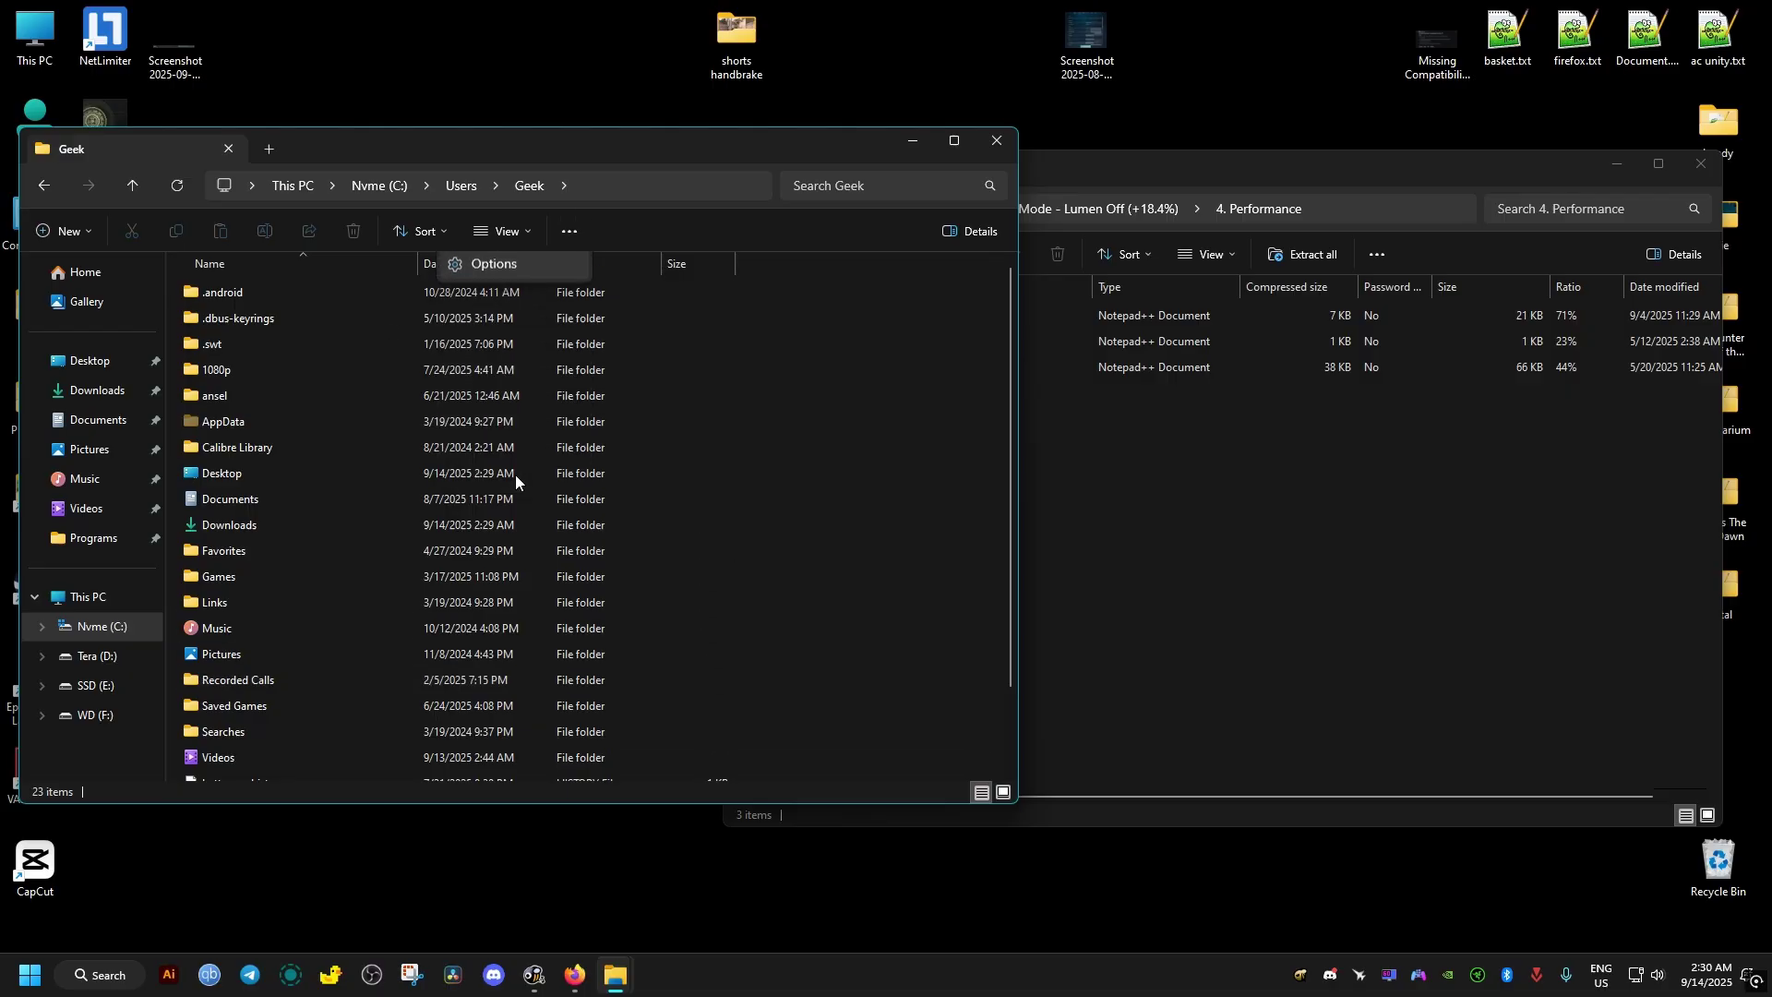
click(111, 314)
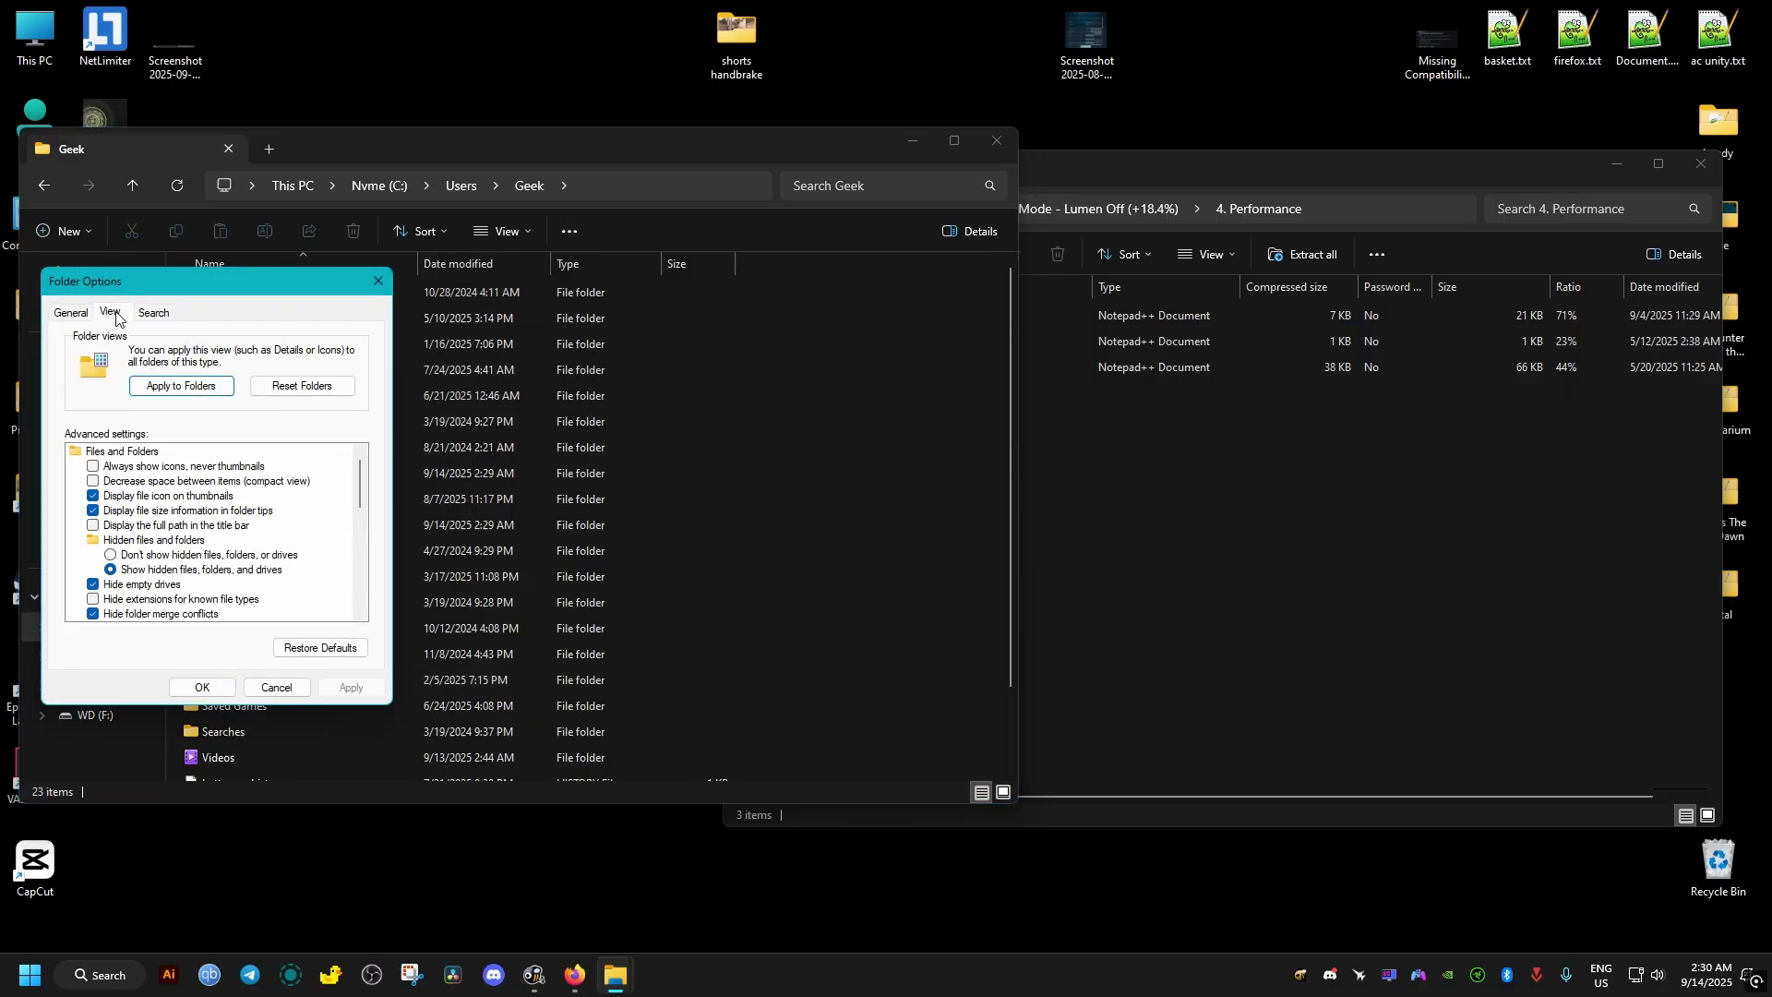
click(166, 572)
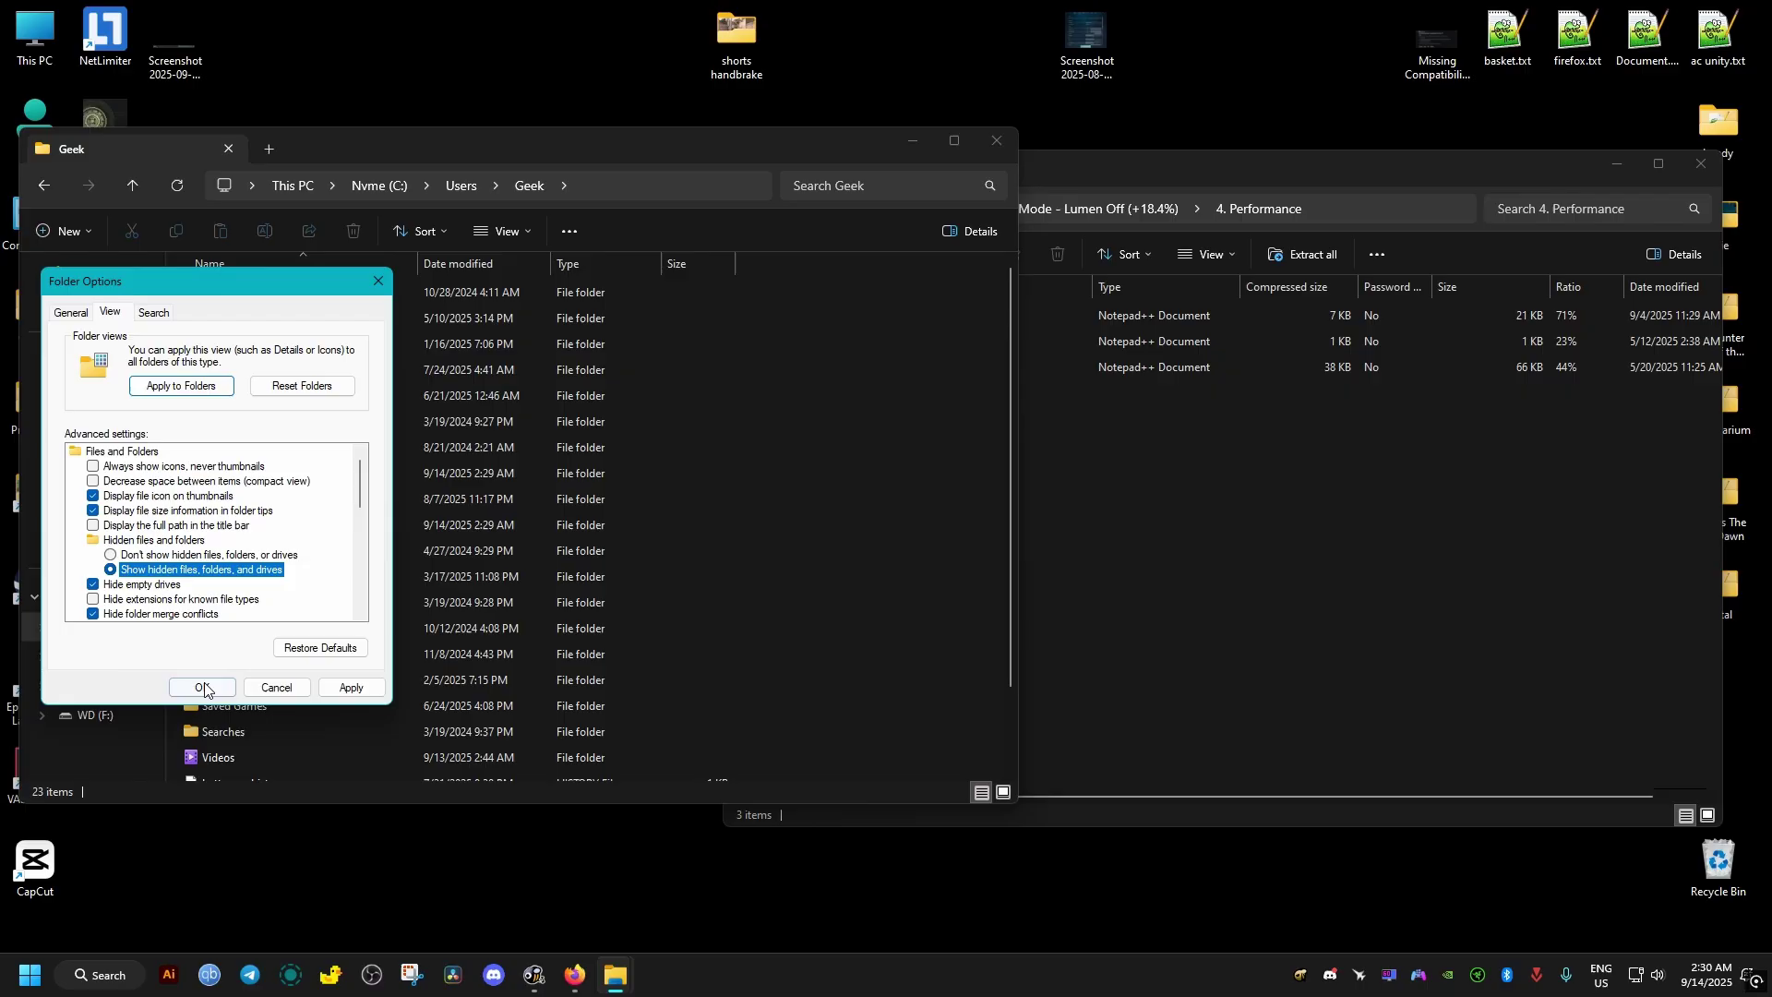
click(203, 688)
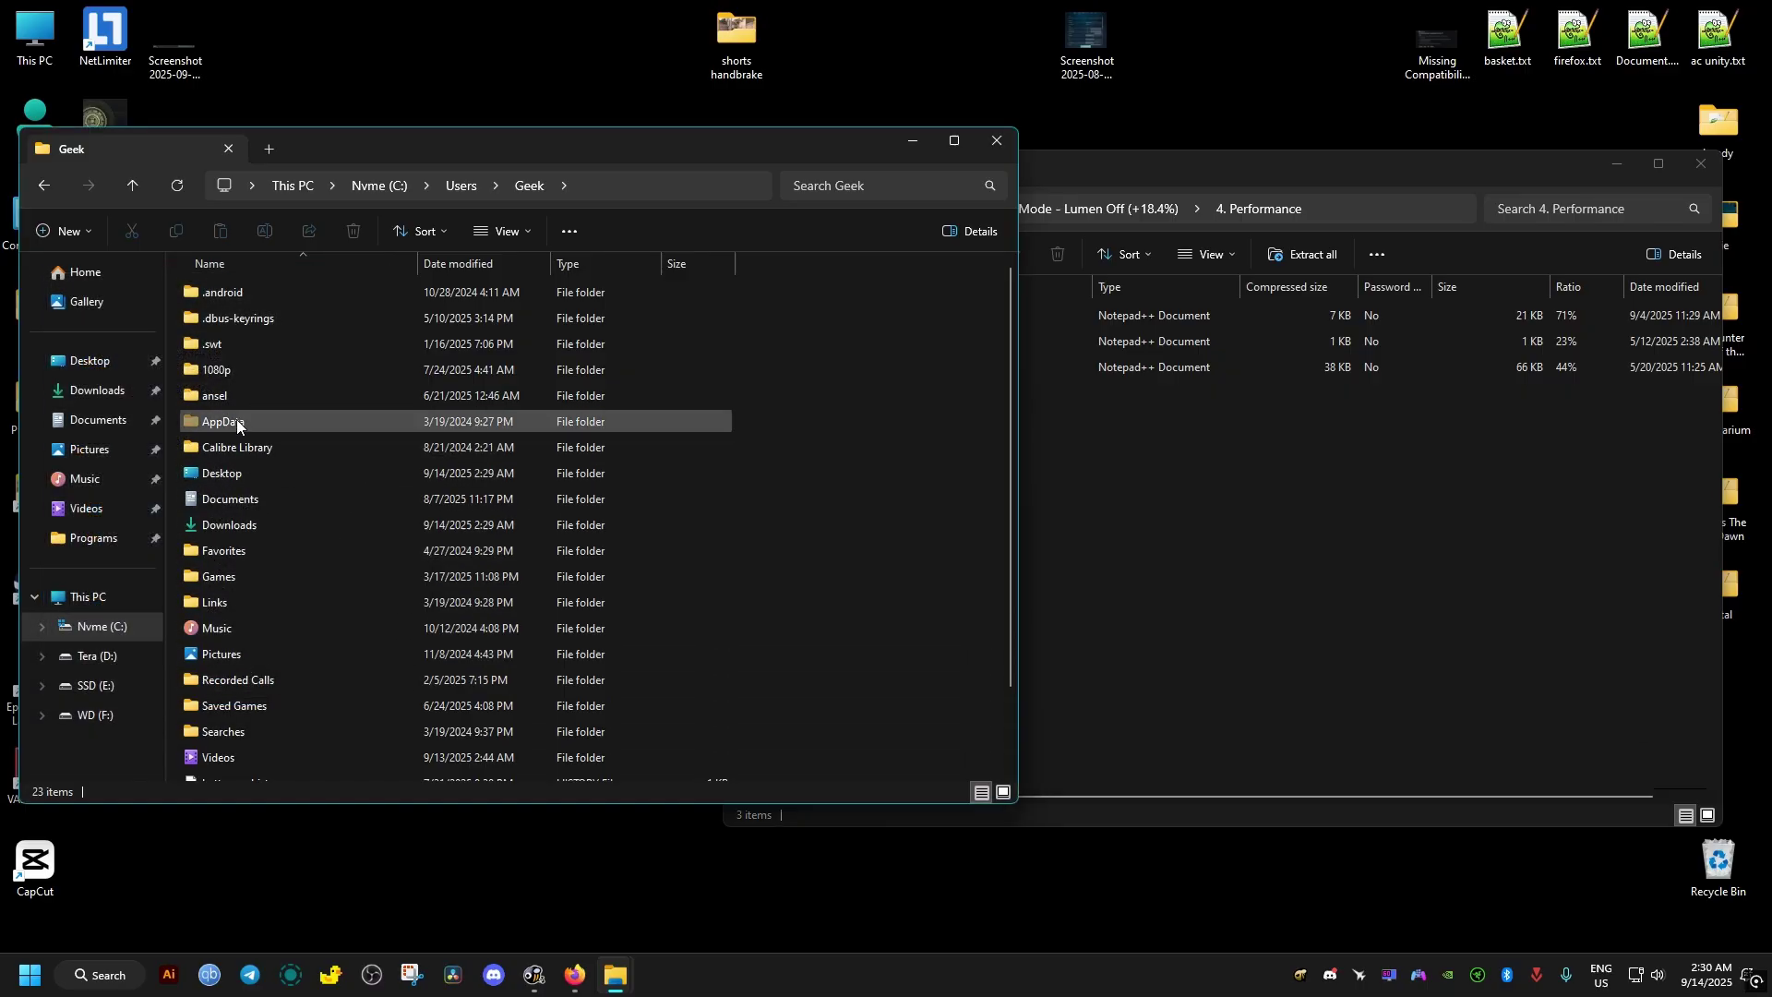
Navigate to AppData\Local\MGSDelta\Saved\Config\Windows
double_click(238, 420)
double_click(270, 293)
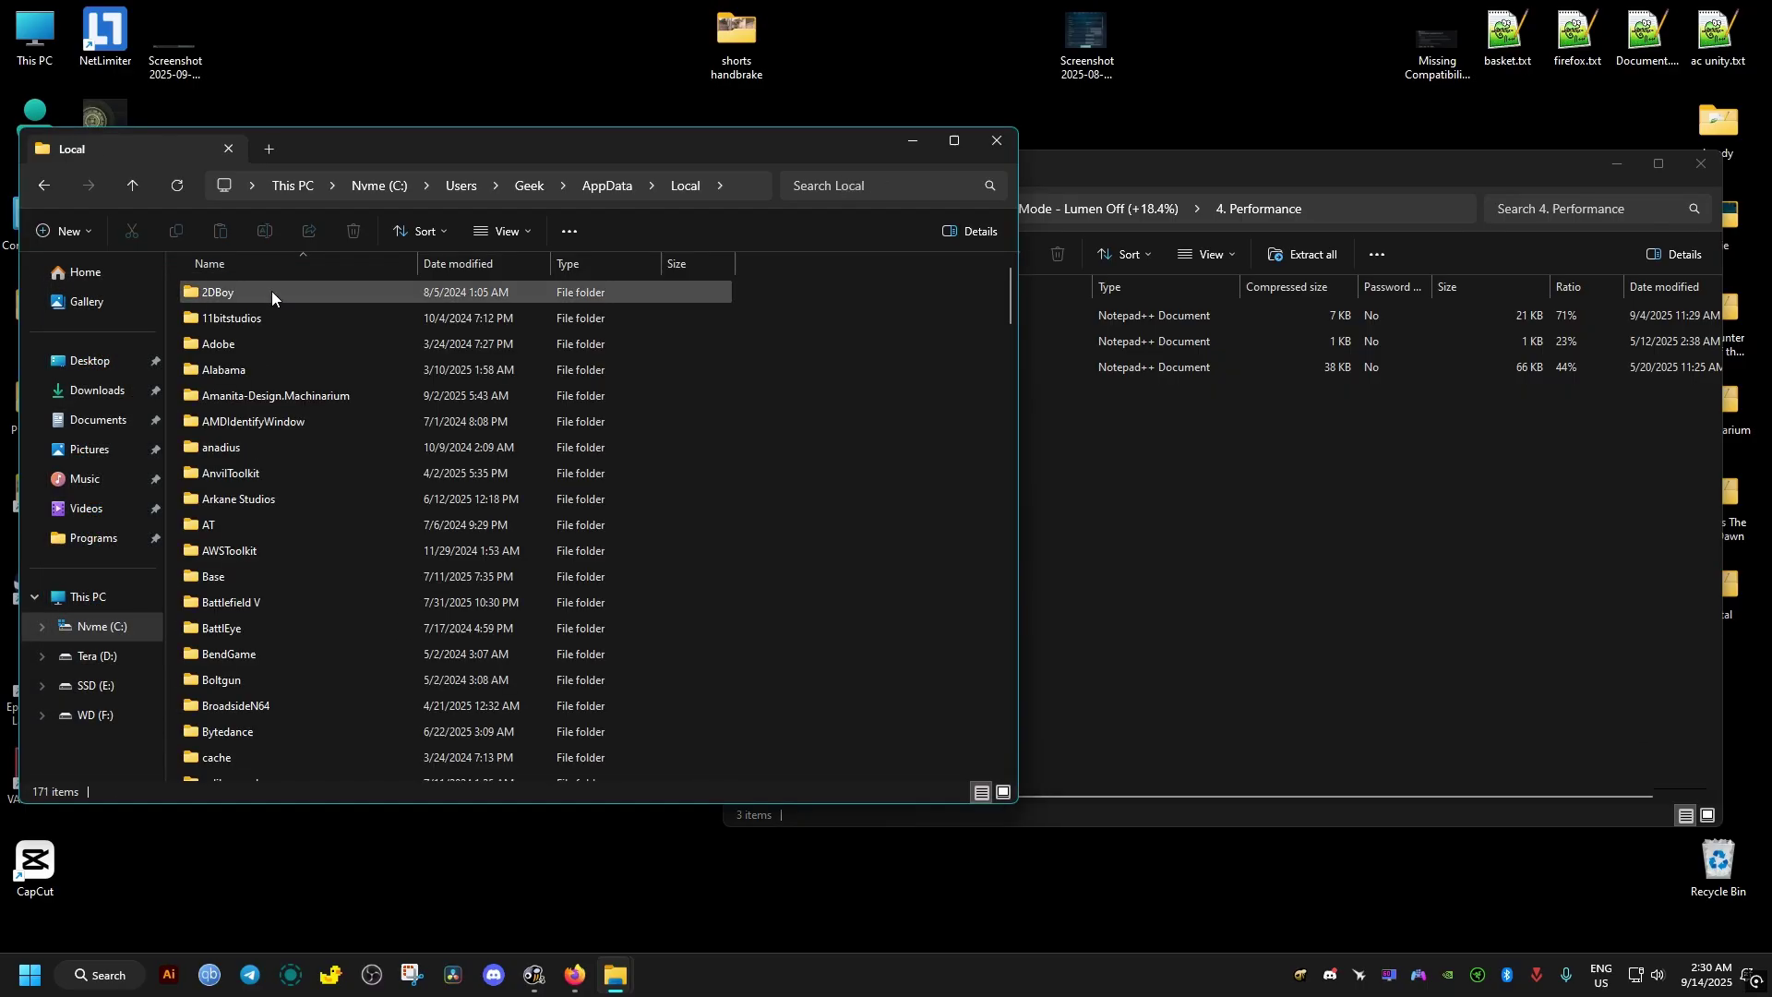
text(mano)
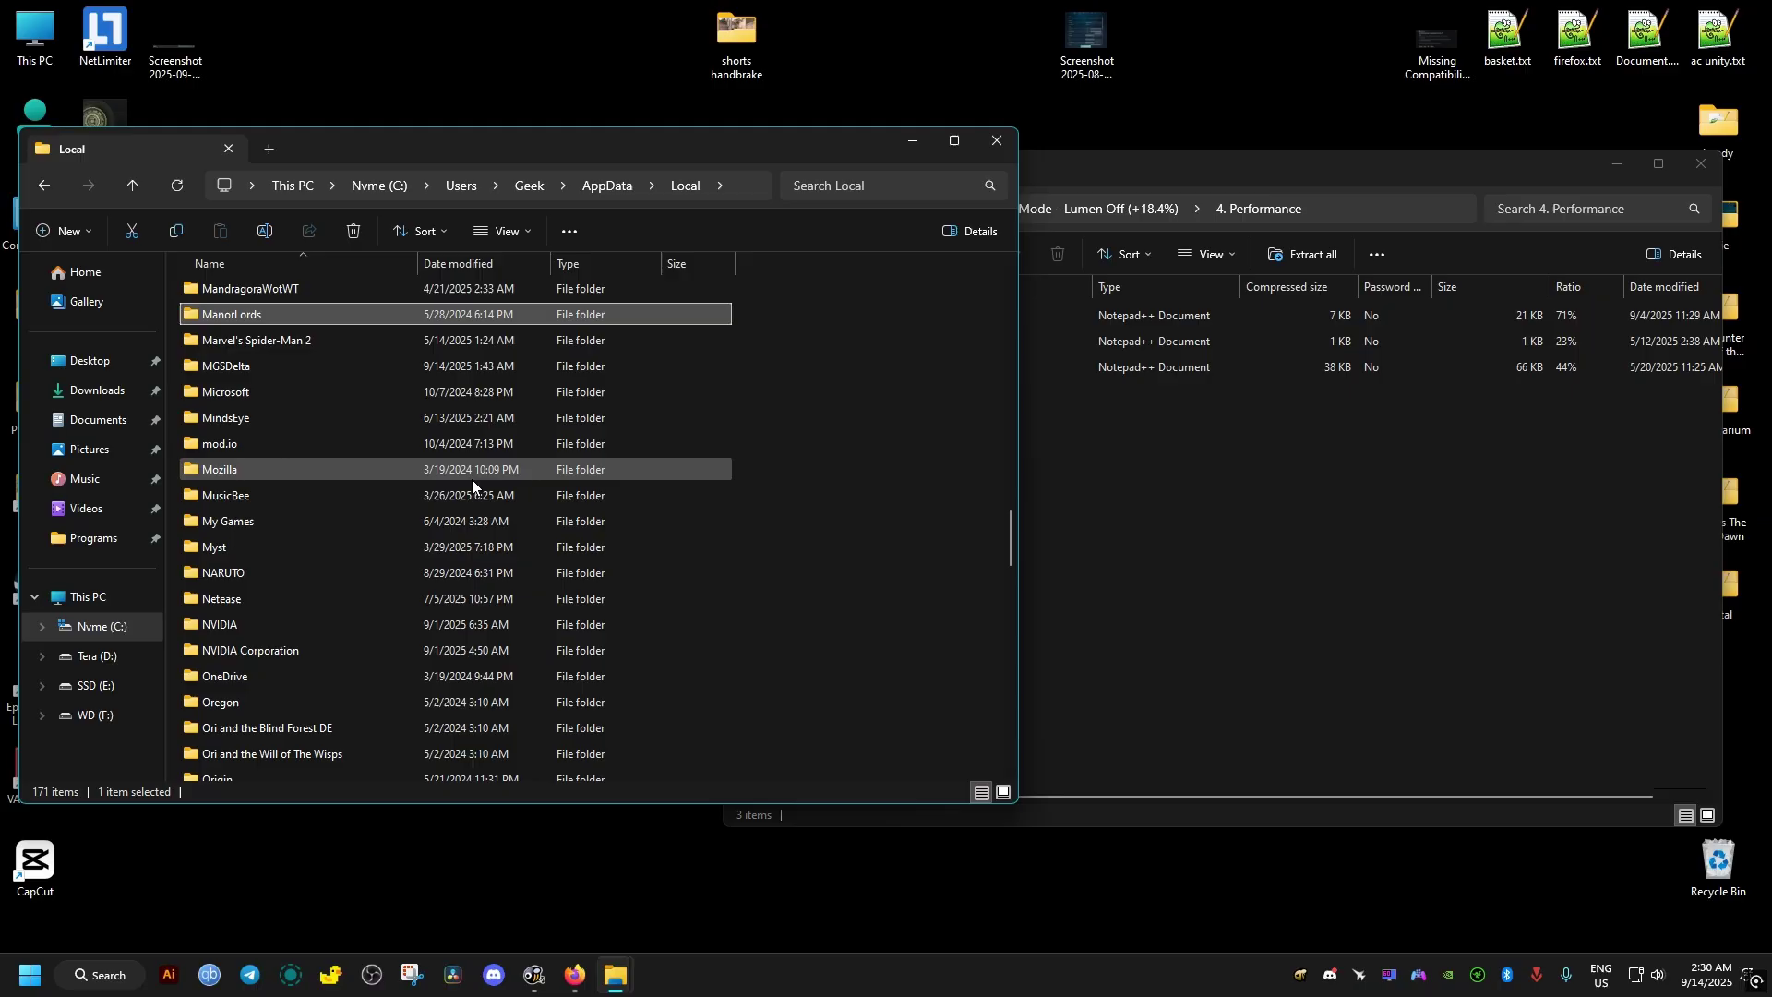
key(Down)
key(Down)
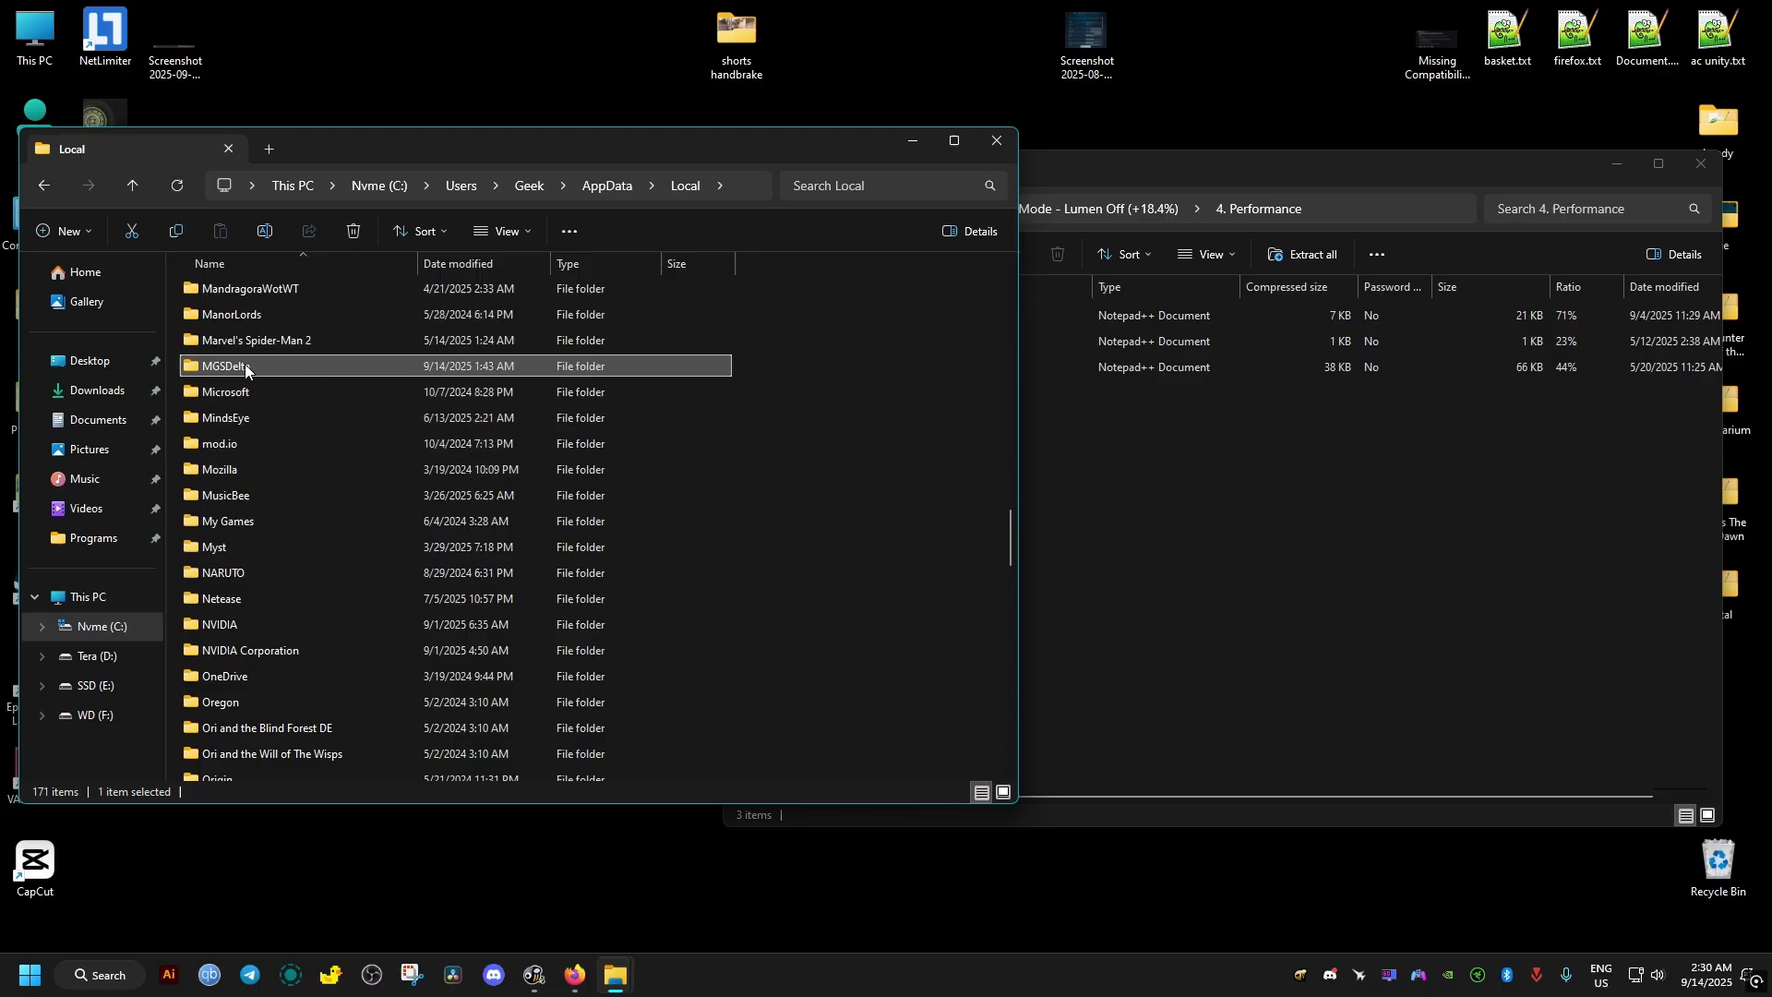
double_click(245, 365)
double_click(267, 294)
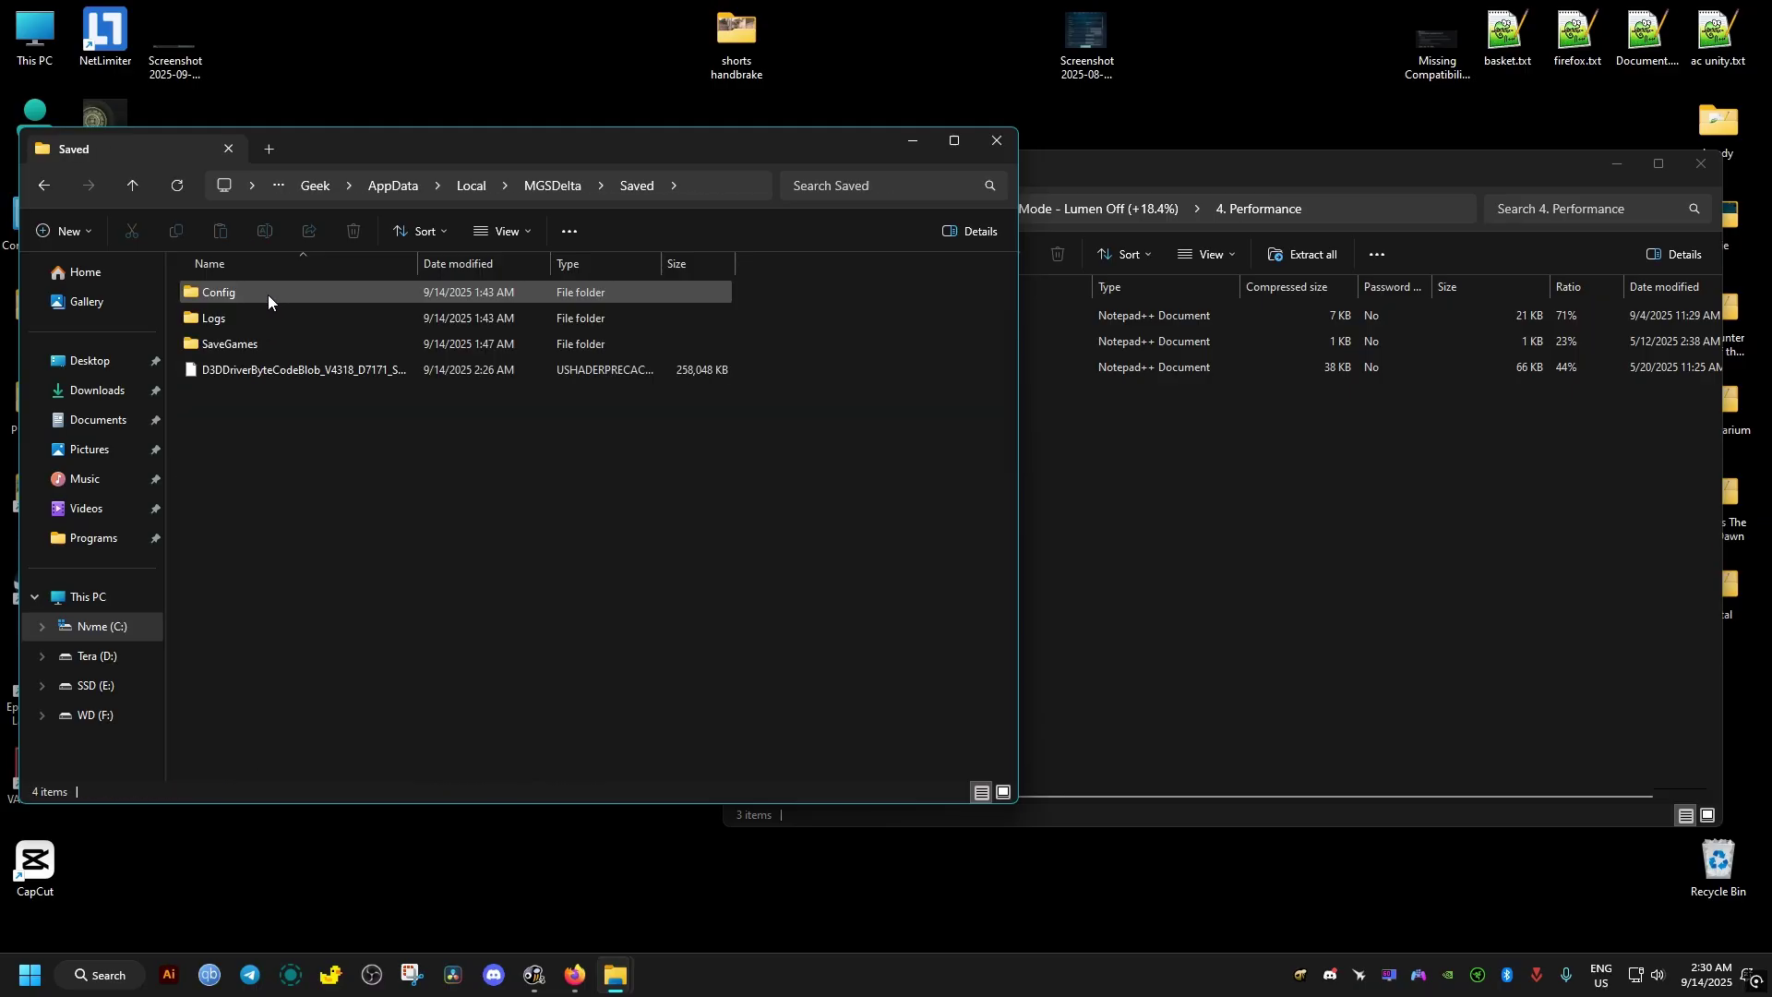
double_click(267, 295)
double_click(262, 312)
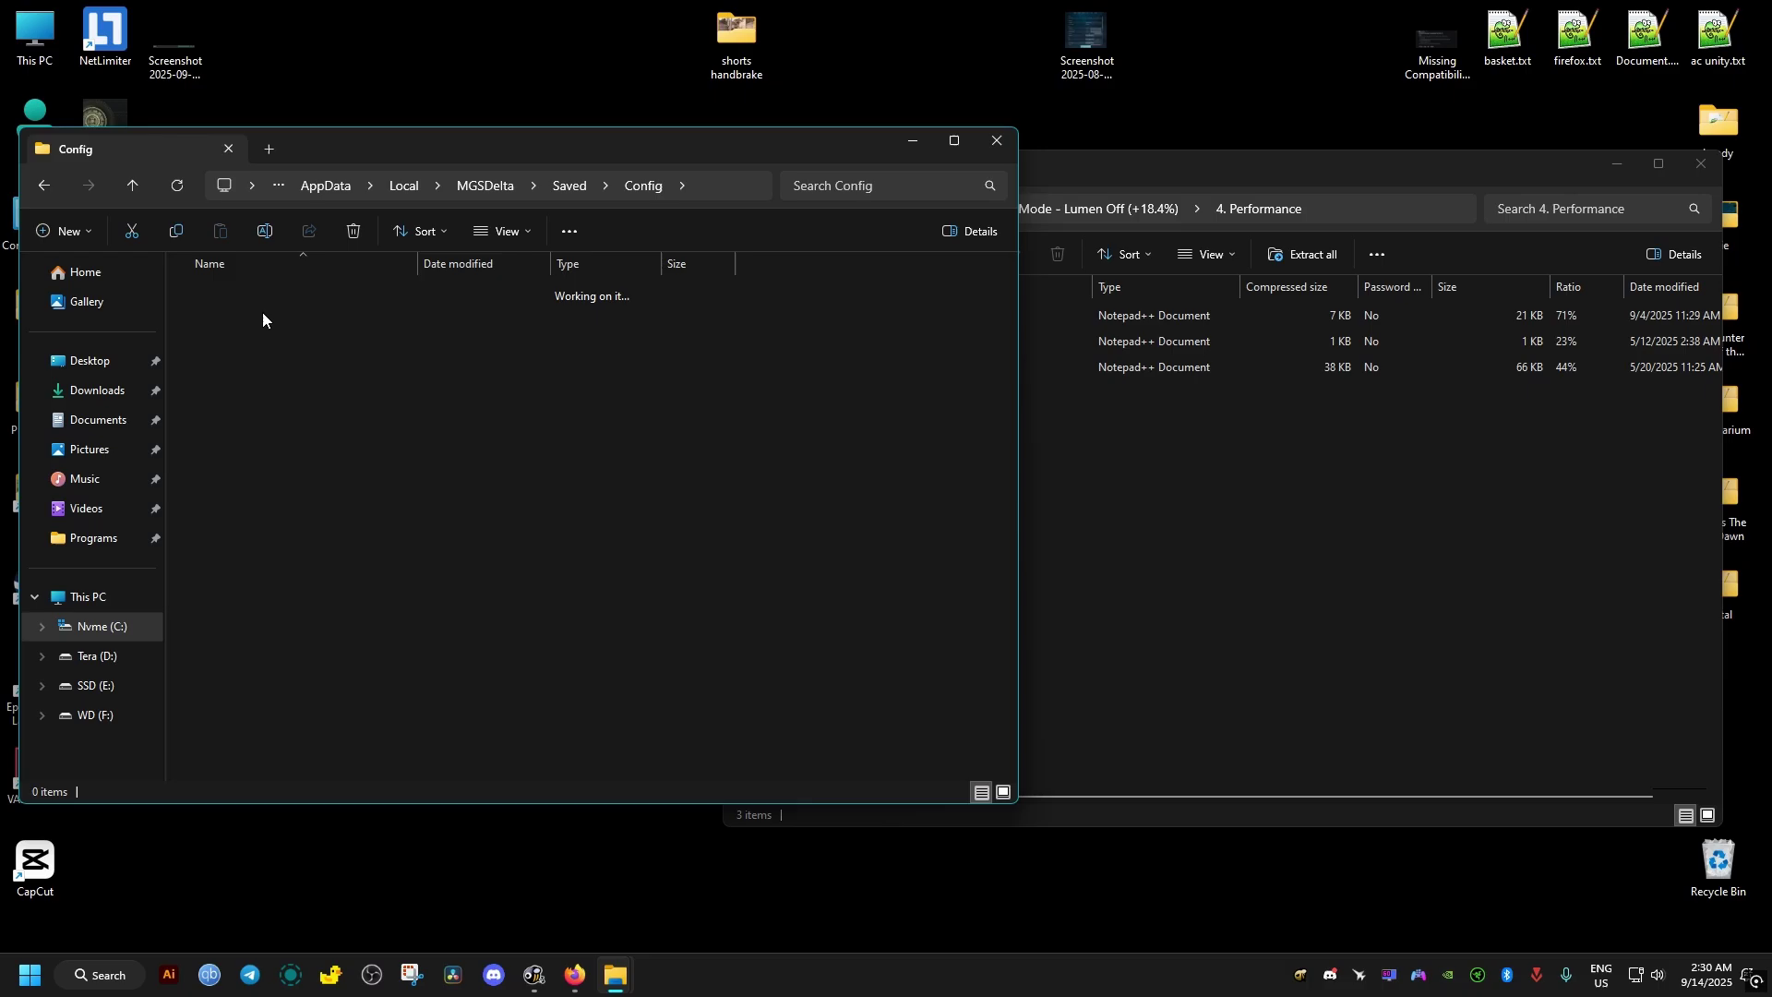
Copy Engine.ini, Input.ini and OptimaxP_Config.ini into Windows, replacing the existing files
drag(1087, 180, 1388, 200)
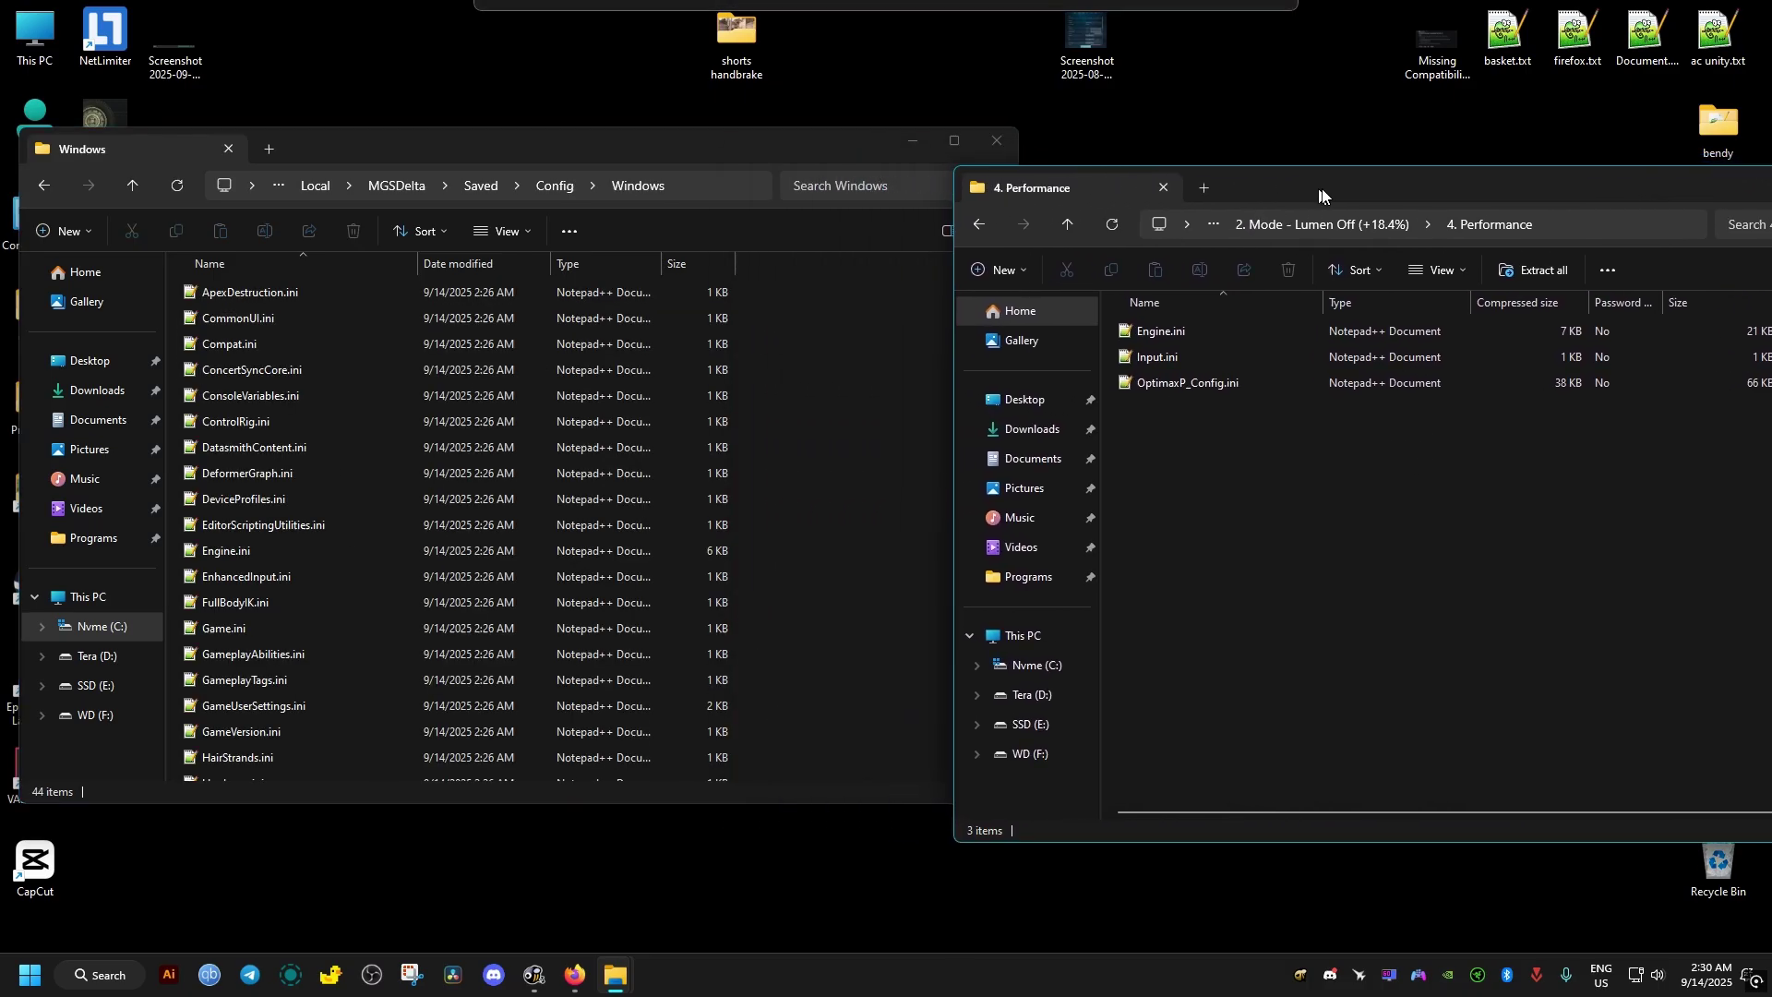
click(1226, 334)
click(1299, 387)
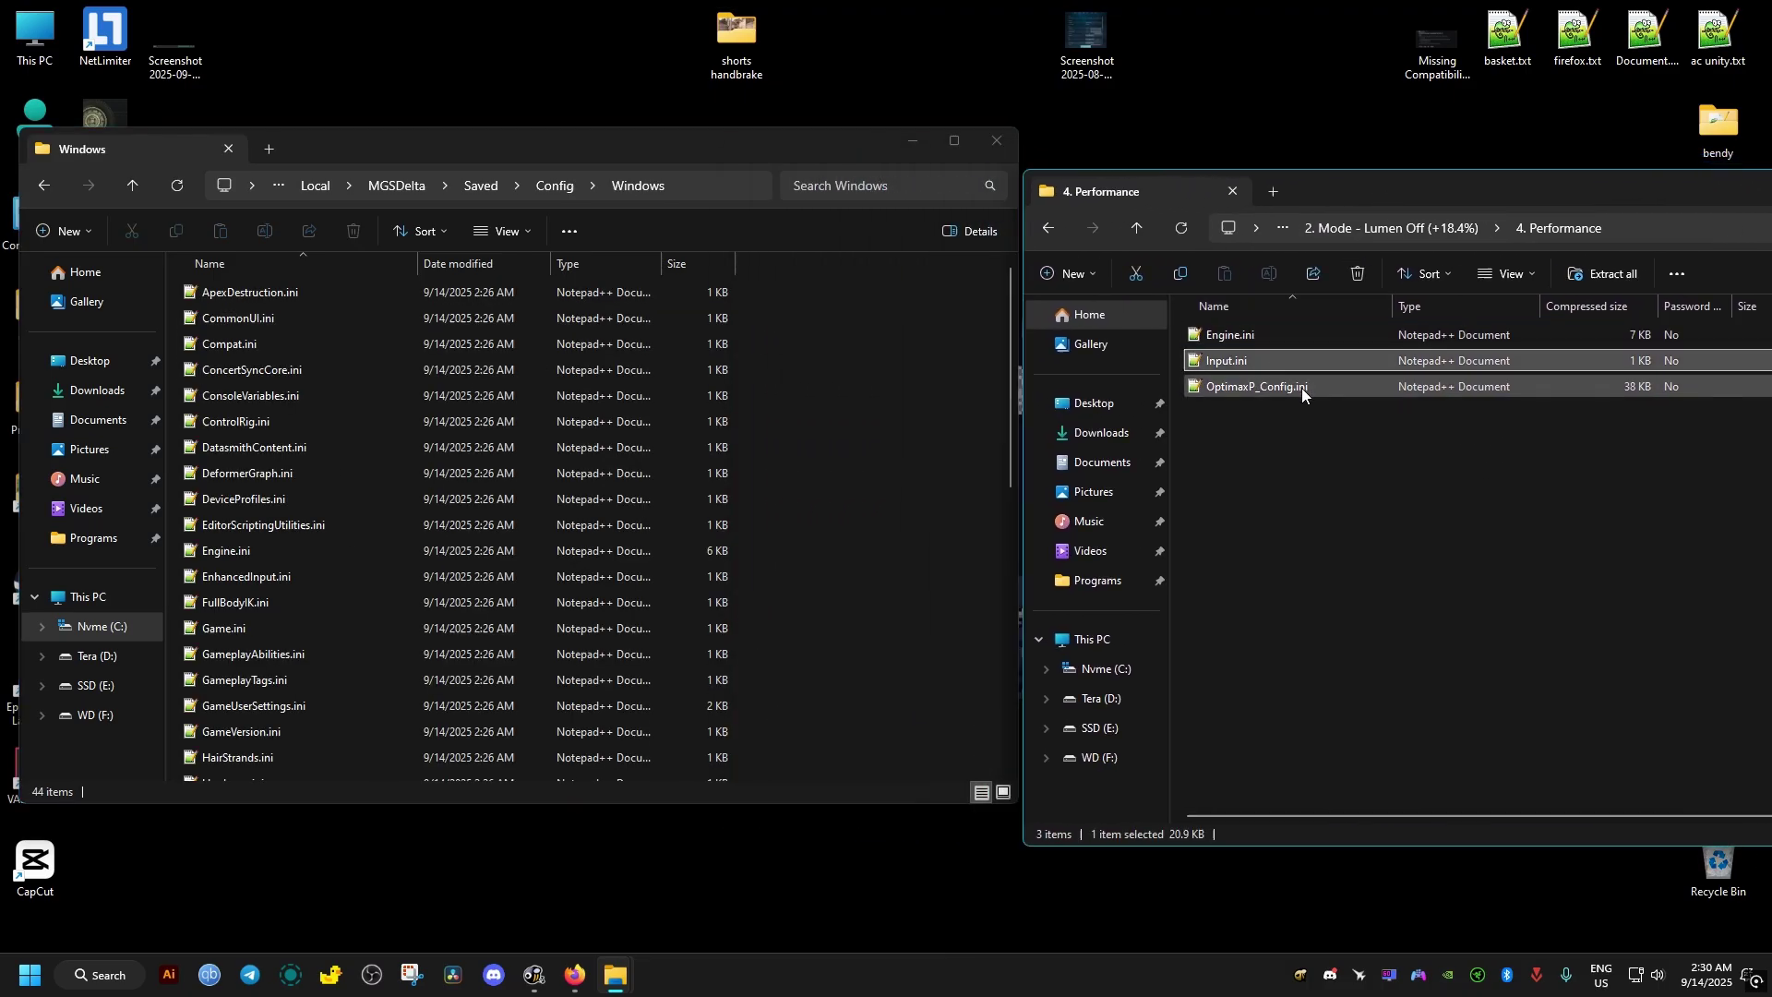
click(1311, 456)
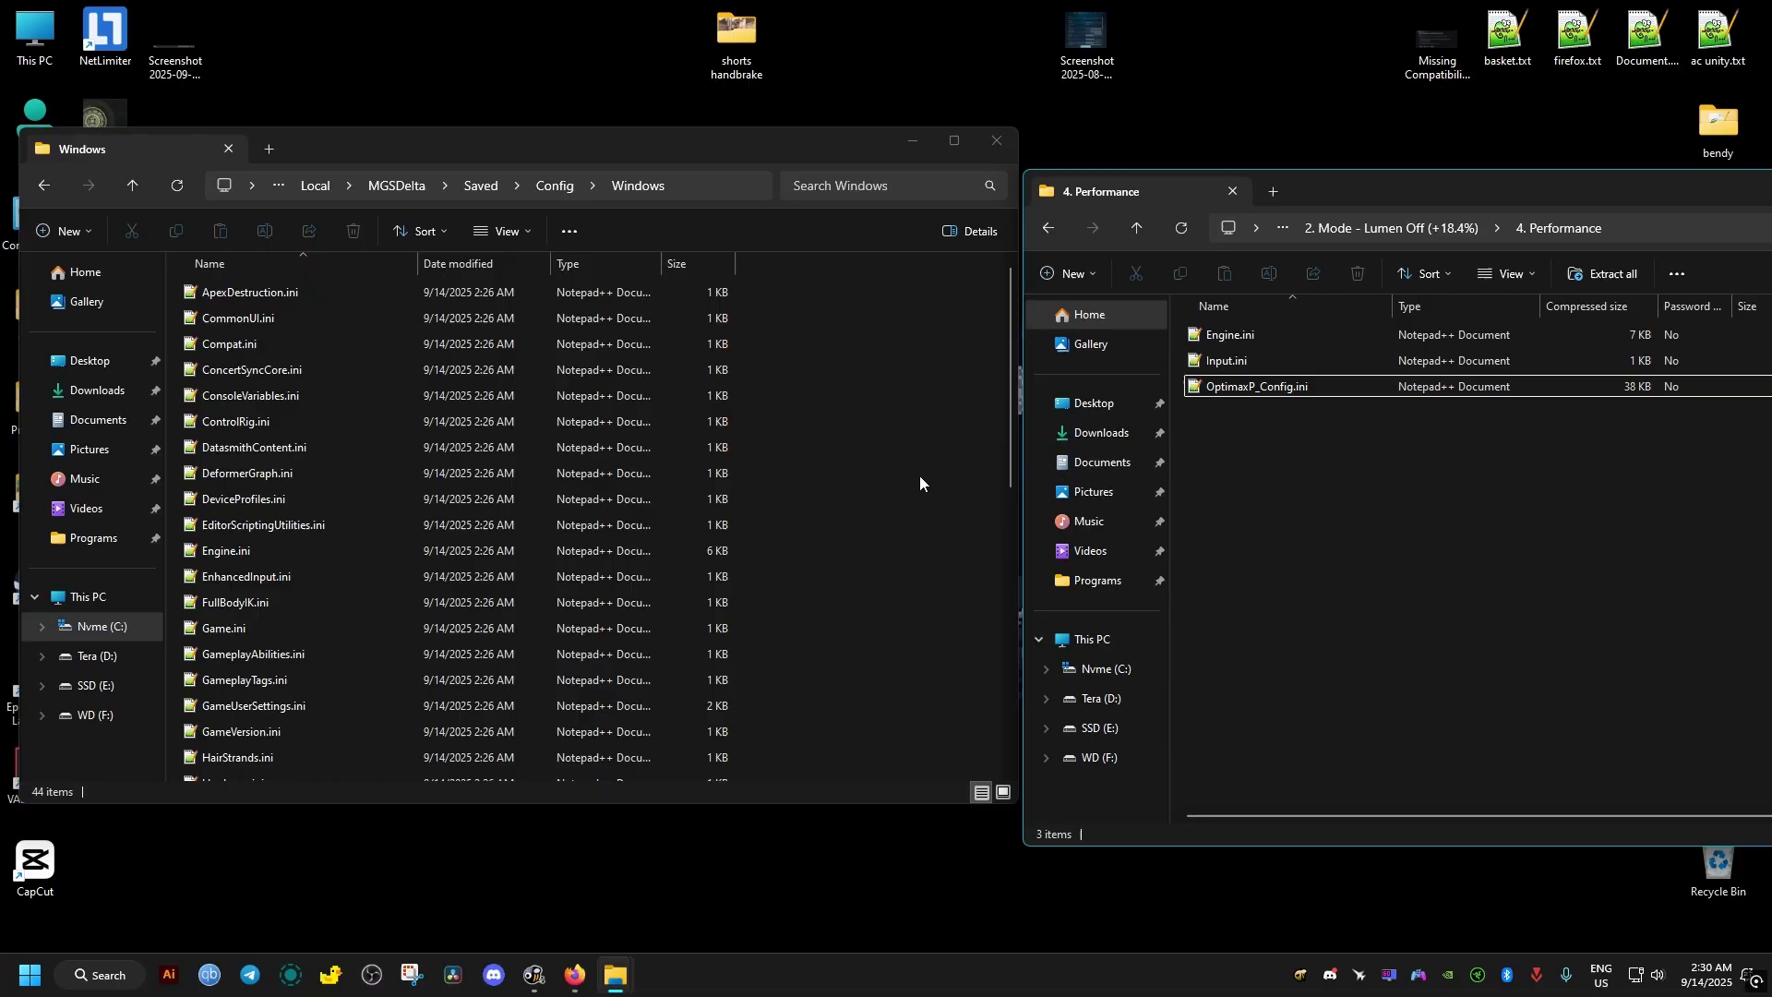
mouse_move(1360, 480)
mouse_down()
mouse_move(1218, 334)
mouse_move(908, 434)
mouse_up()
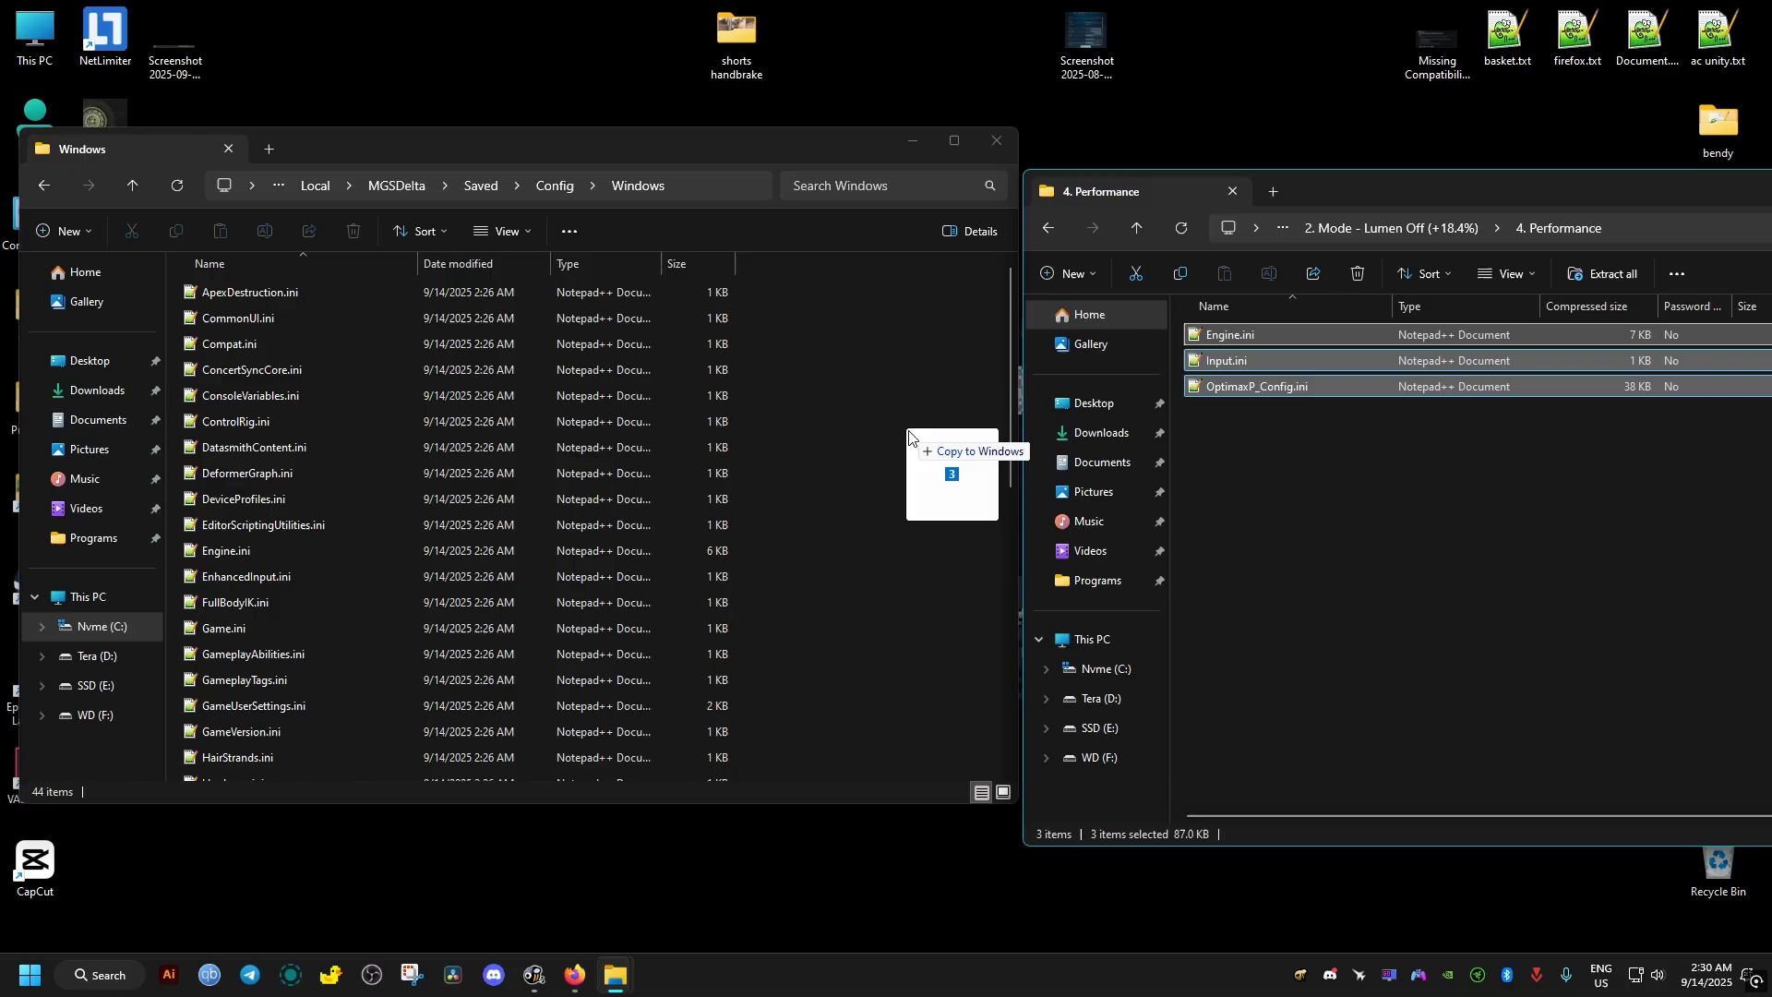
click(824, 336)
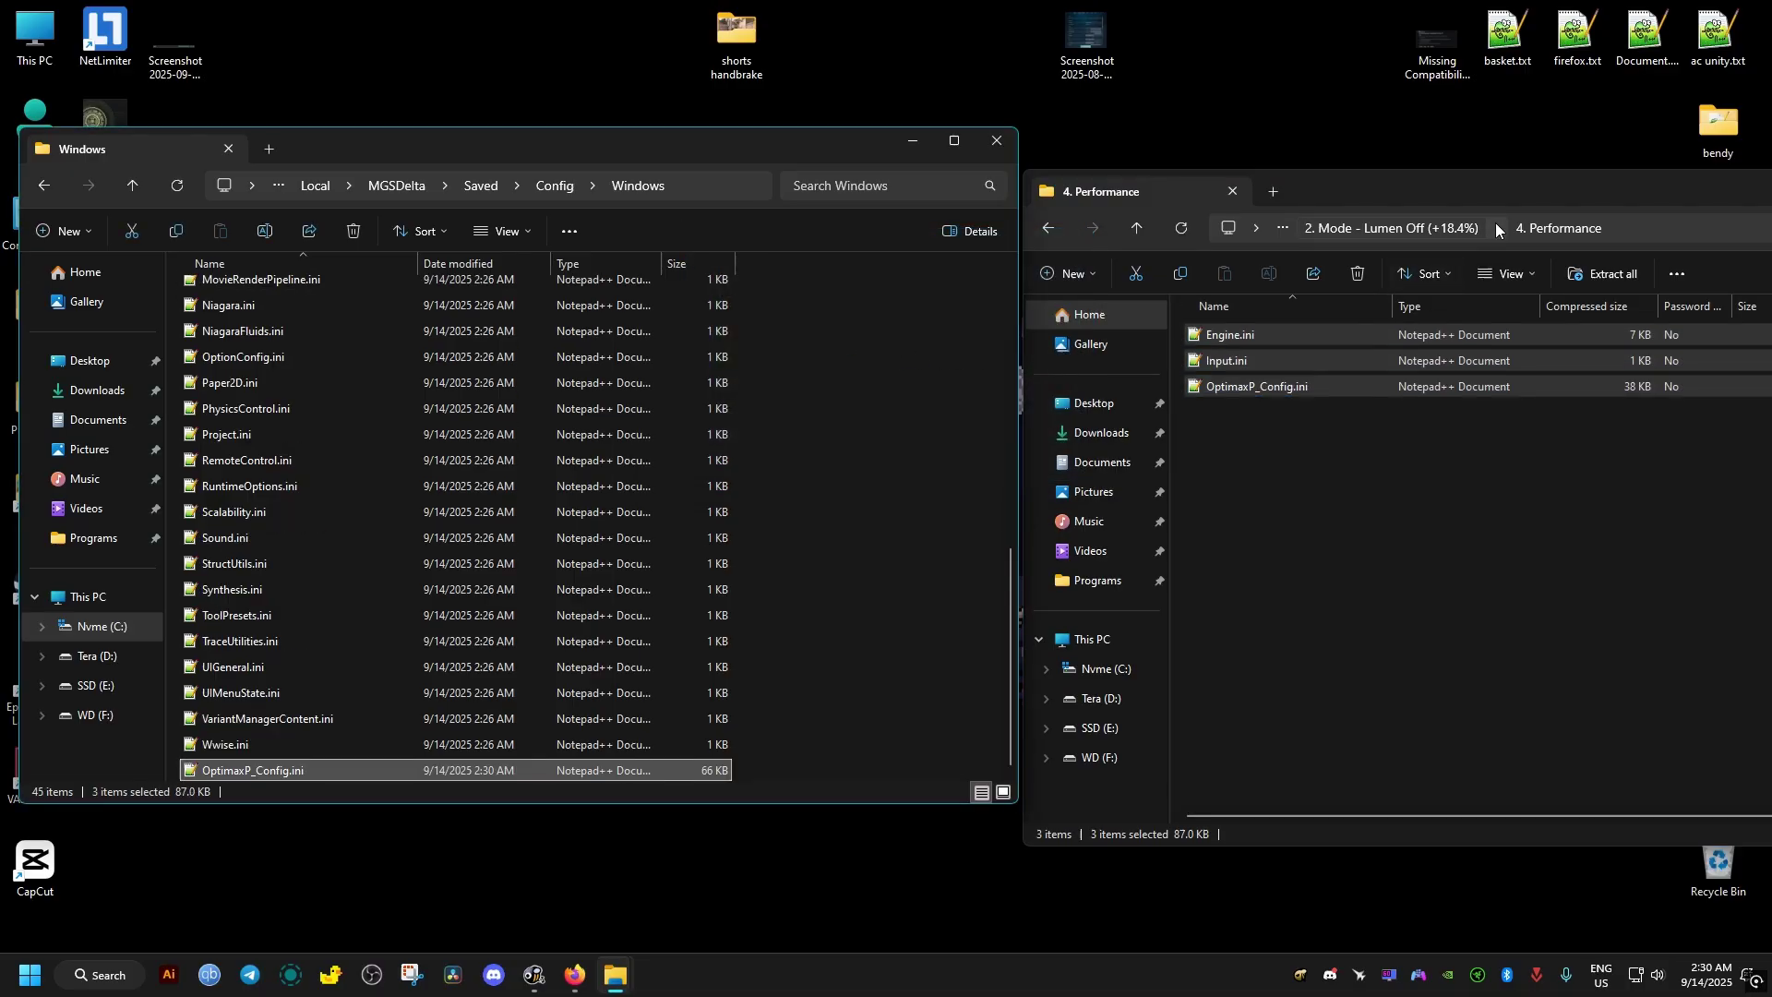
Close the Performance and Windows config windows and bring the Nexus Mods browser back
drag(1591, 188, 1004, 221)
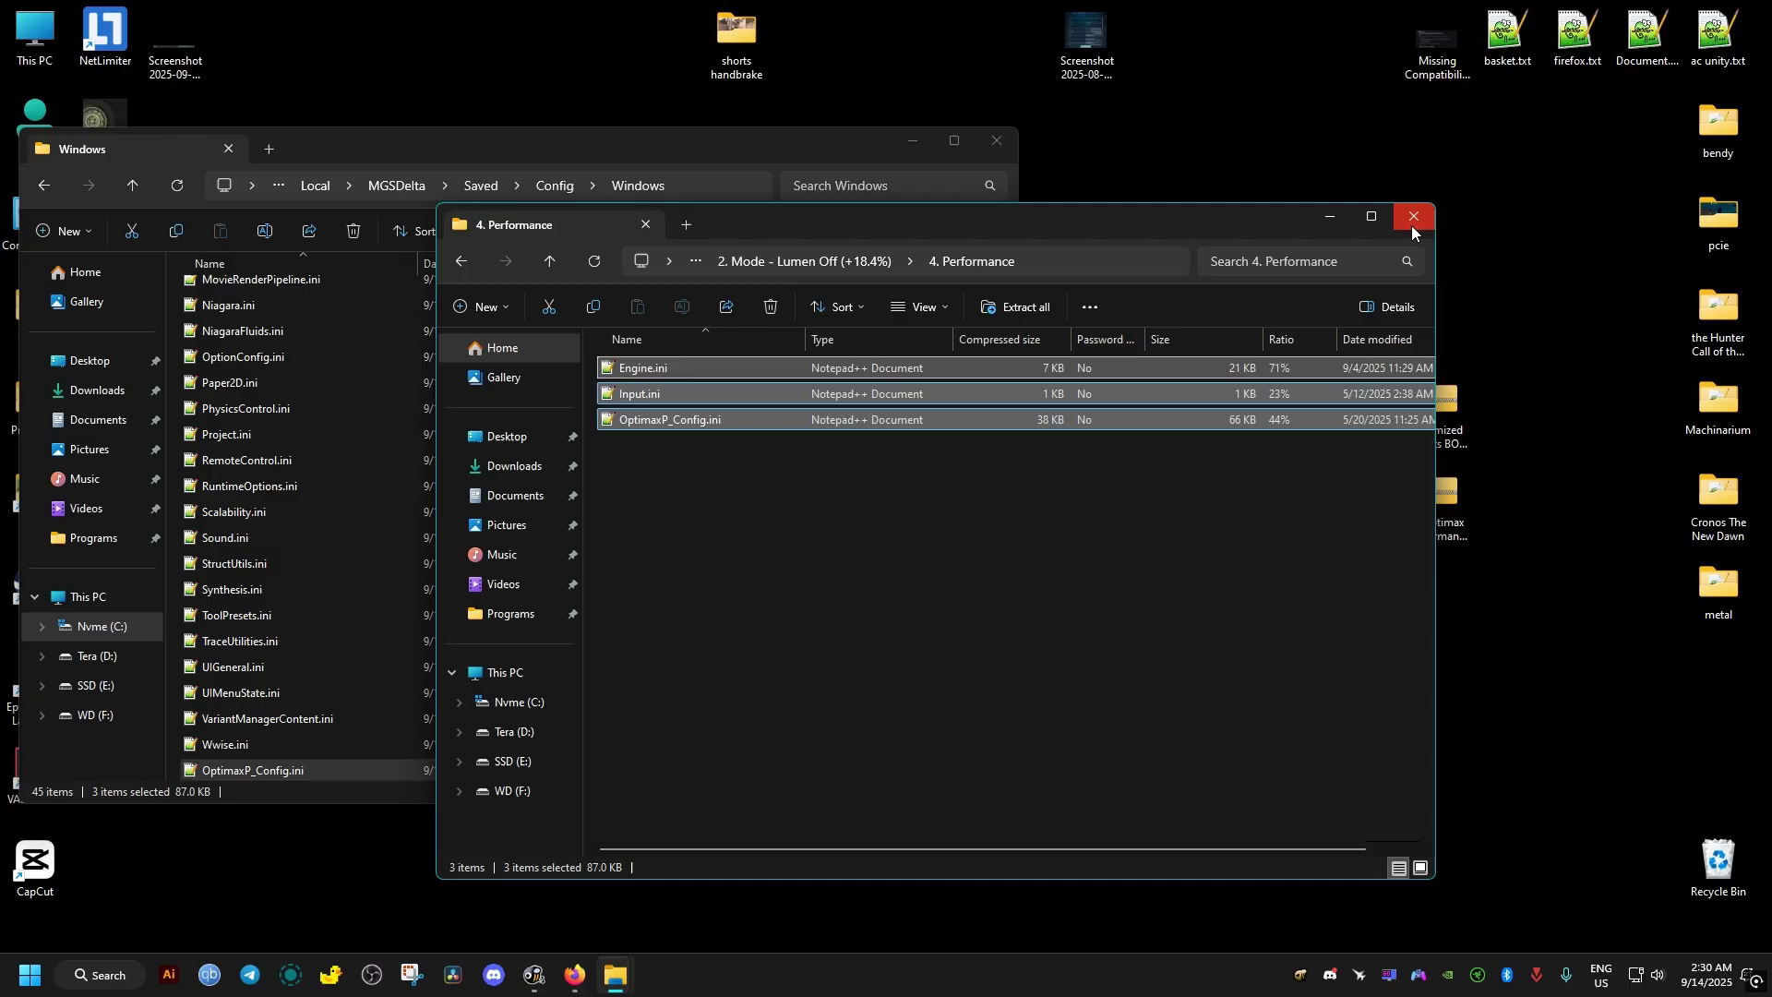
click(1413, 219)
click(1004, 148)
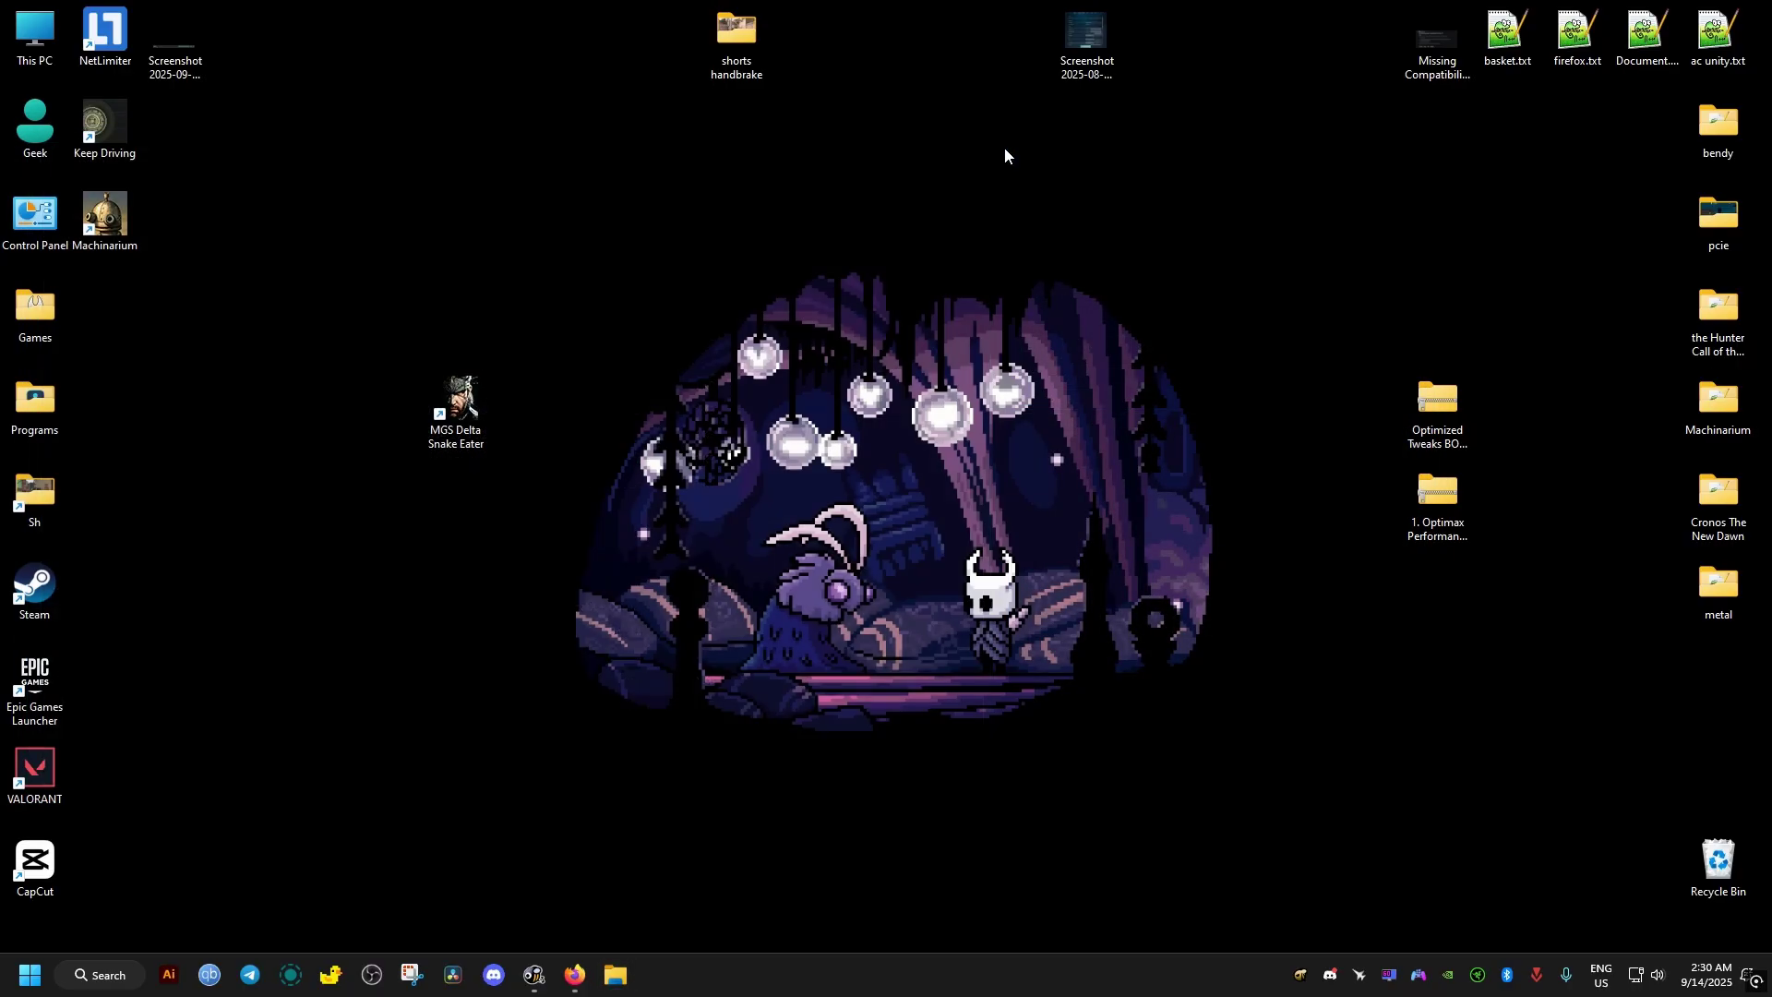
click(575, 974)
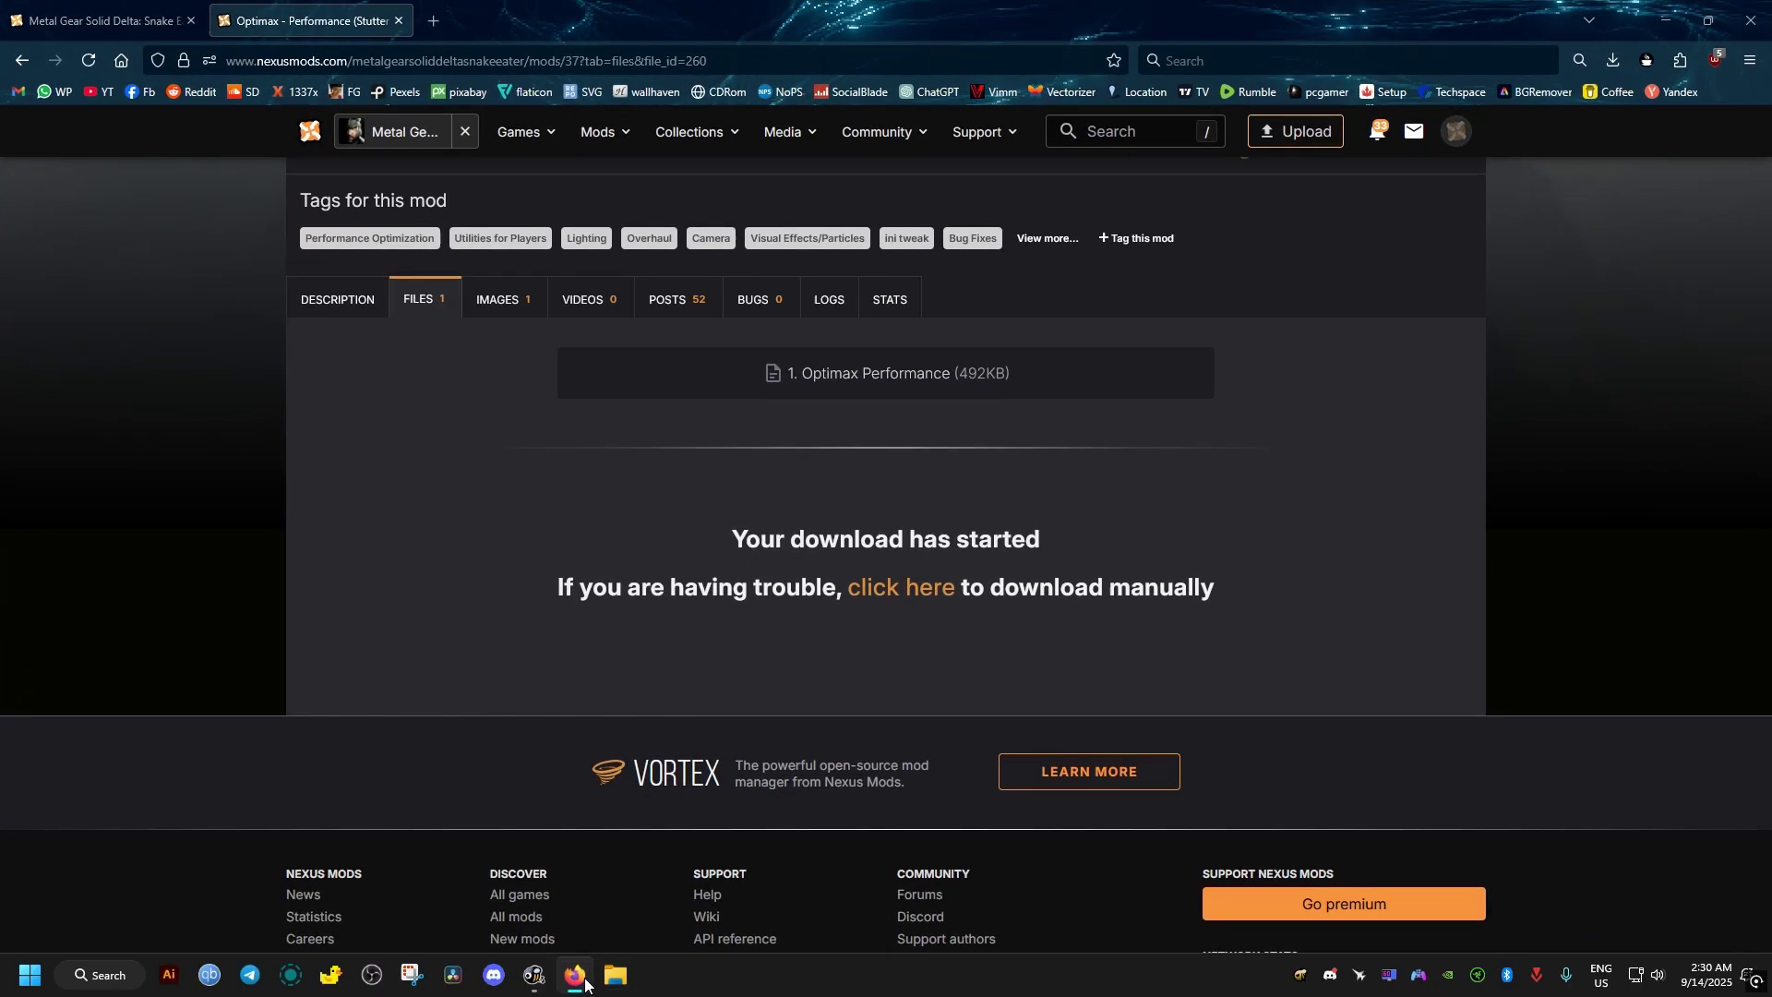